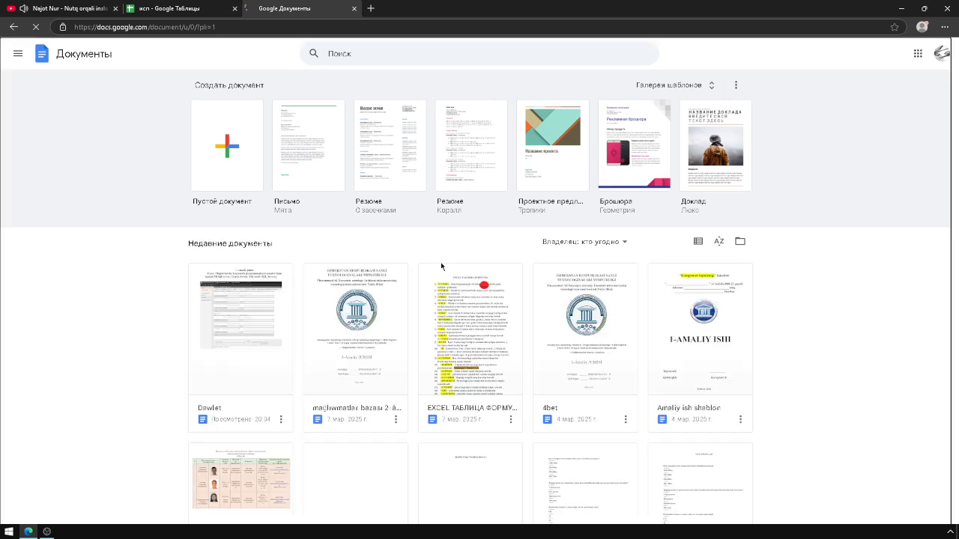
# Open the EXCEL ТАБЛИЦА ФОРМУЛЫ document and add an empty numbered item after item 60, =LN.
pyautogui.click(439, 266)
pyautogui.scroll(-20, 433, 265)
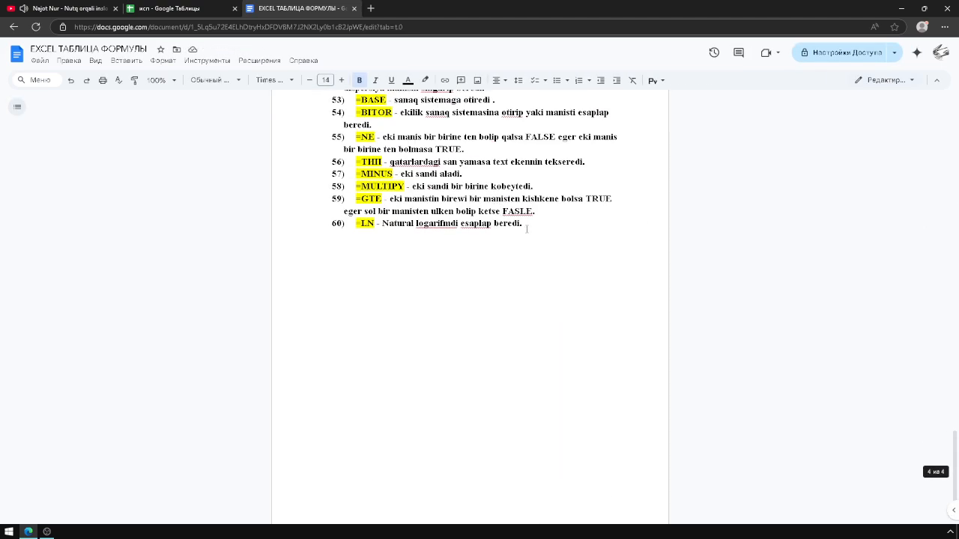
pyautogui.click(527, 229)
pyautogui.press('Return')
# Open ChatGPT in a new browser tab and bring up the Формулы Excel conversation.
pyautogui.click(370, 8)
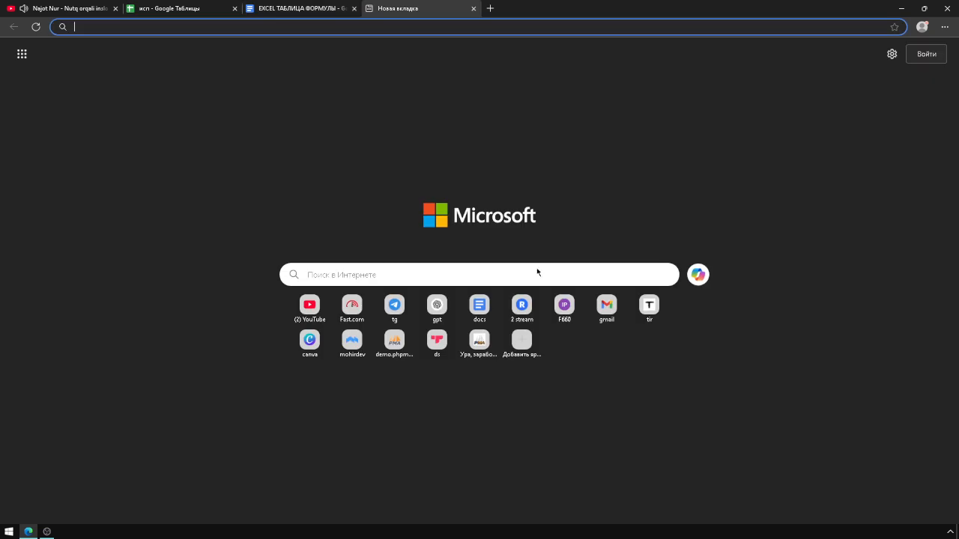
pyautogui.click(437, 319)
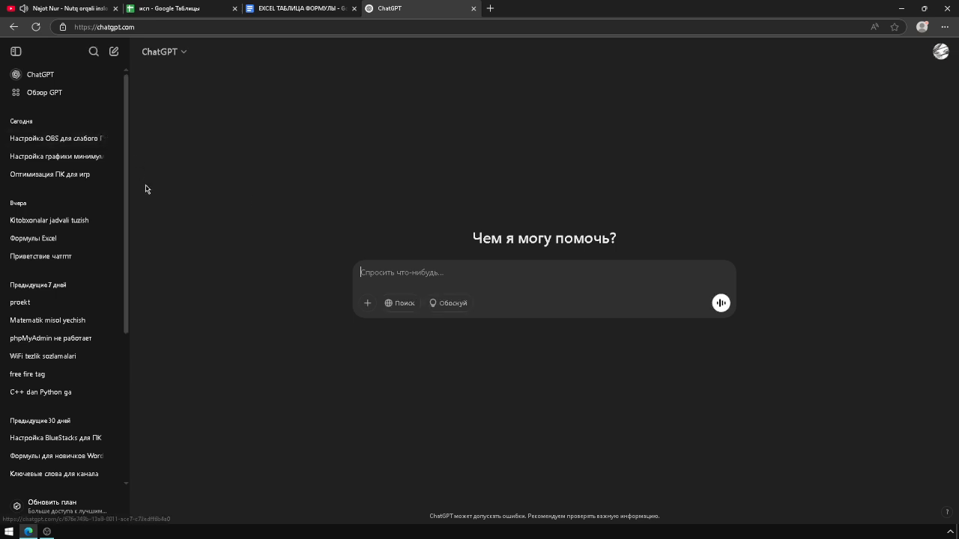
pyautogui.click(58, 244)
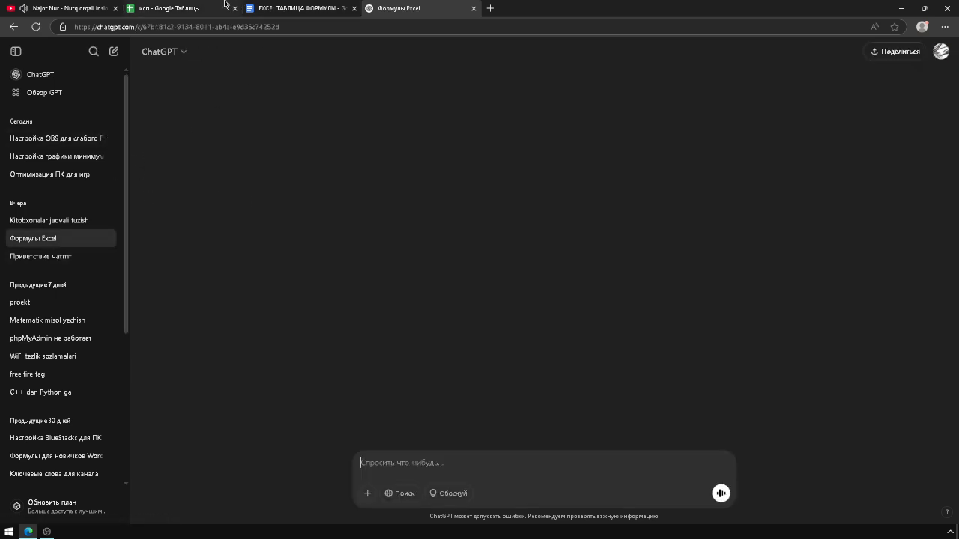
# Switch to the исп spreadsheet and start editing cell C4.
pyautogui.click(191, 6)
pyautogui.doubleClick(503, 209)
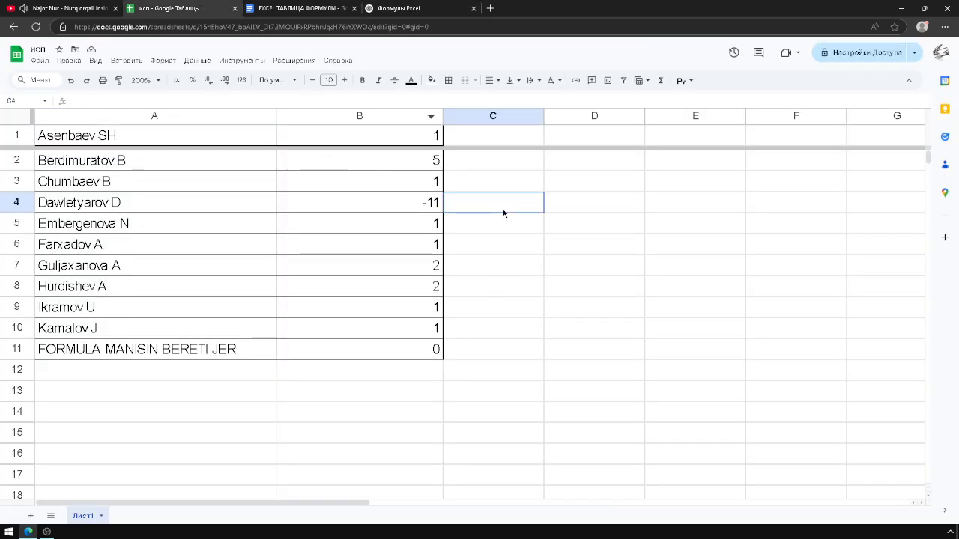
pyautogui.write('=q')
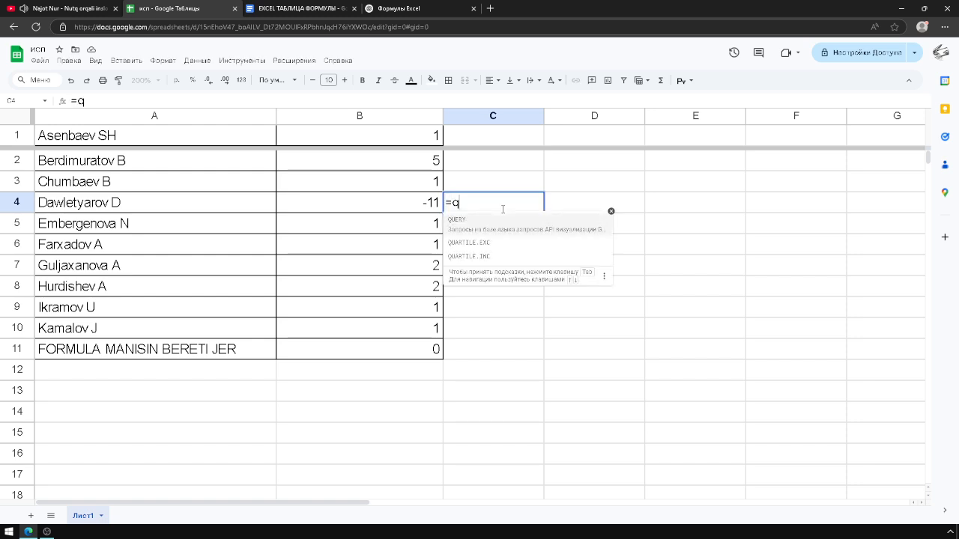
pyautogui.press('Tab')
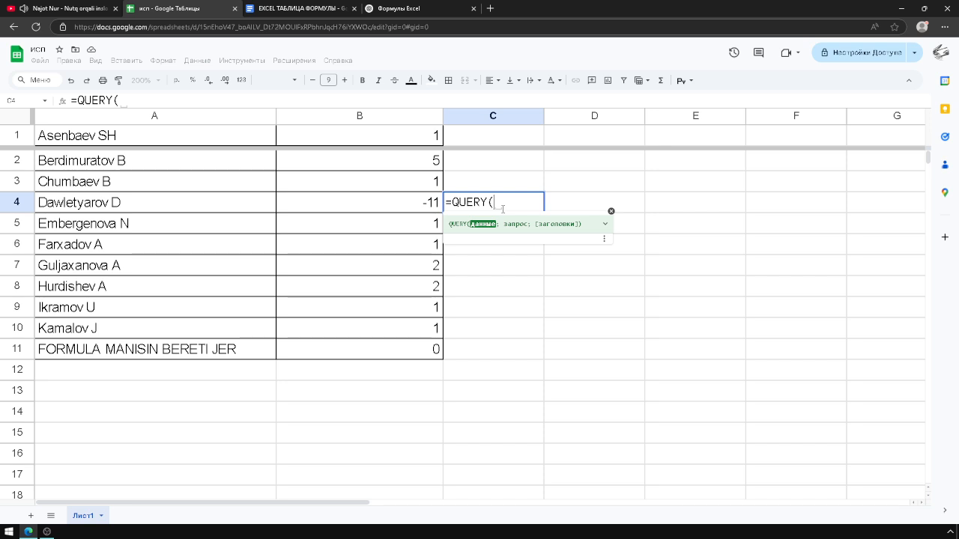
pyautogui.press('BackSpace')
pyautogui.press('BackSpace')
pyautogui.press('BackSpace')
pyautogui.press('BackSpace')
pyautogui.press('BackSpace')
pyautogui.press('BackSpace')
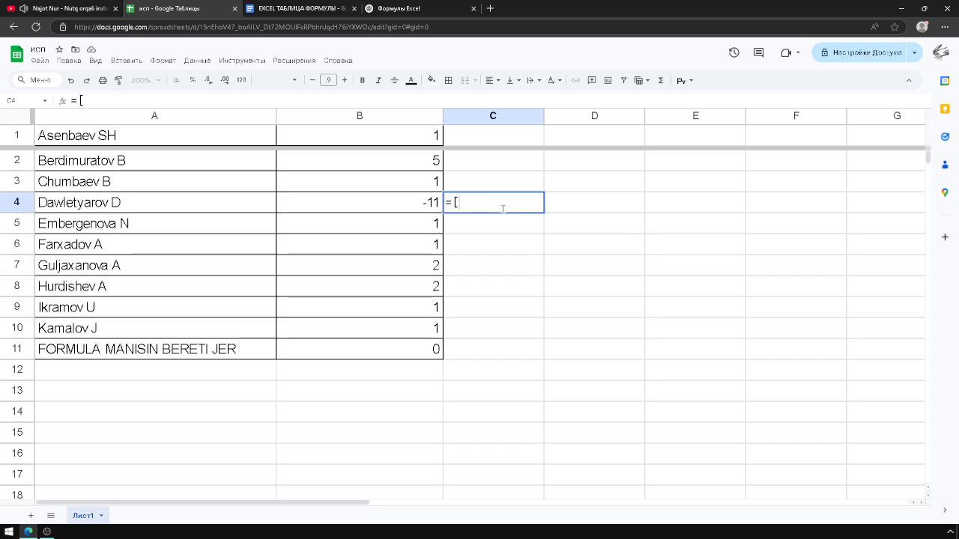
pyautogui.write('p')
pyautogui.press('BackSpace')
# Enter the formula =ФОШ(z1;z2) in cell C4.
pyautogui.write('ф')
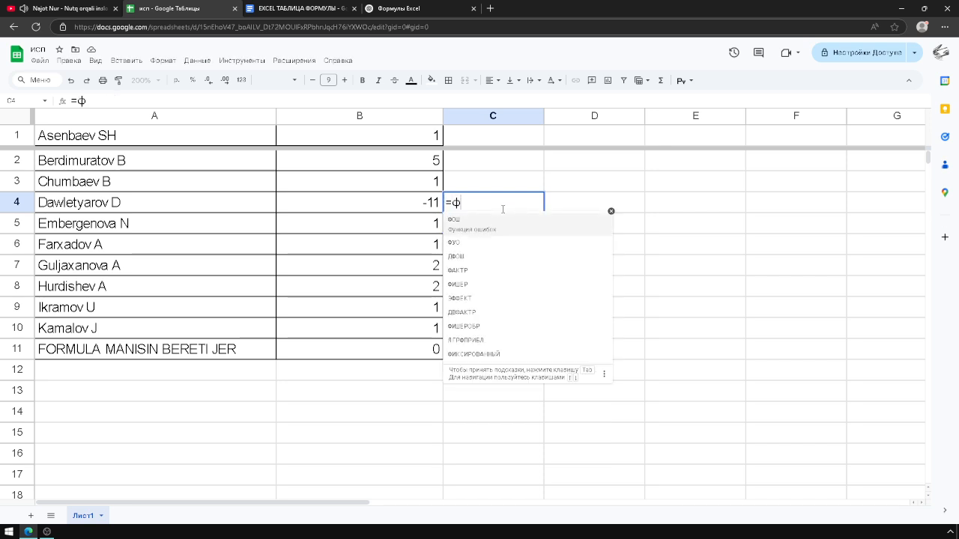
pyautogui.click(496, 225)
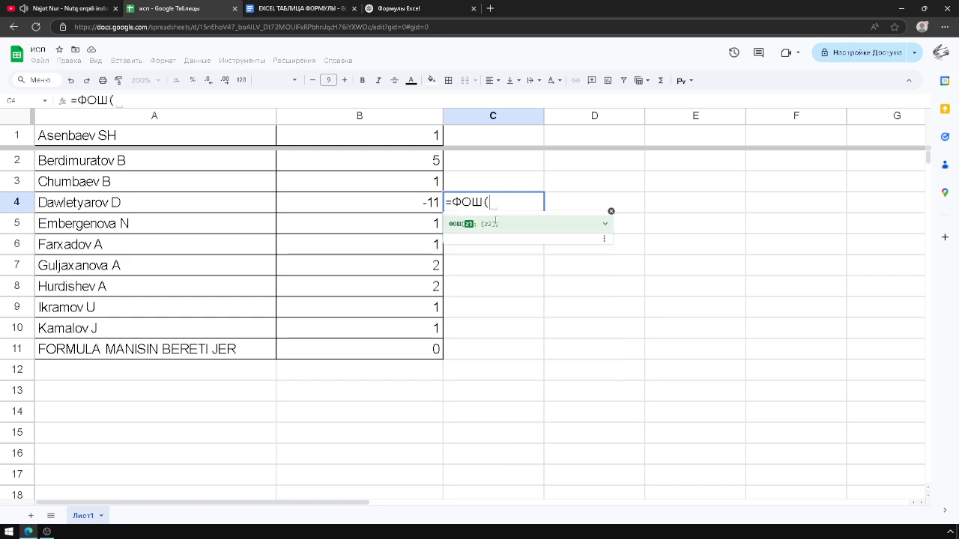
pyautogui.write('z1')
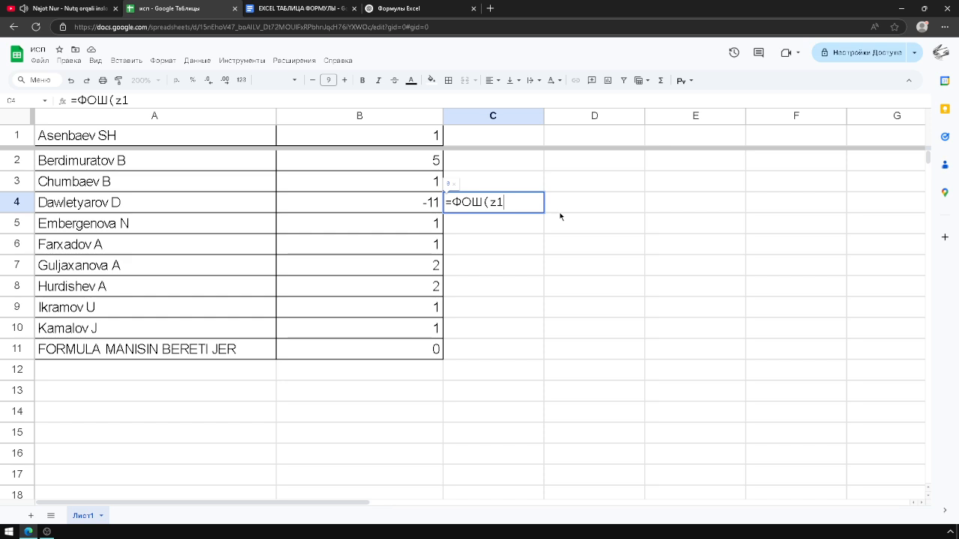
pyautogui.write(';z2)')
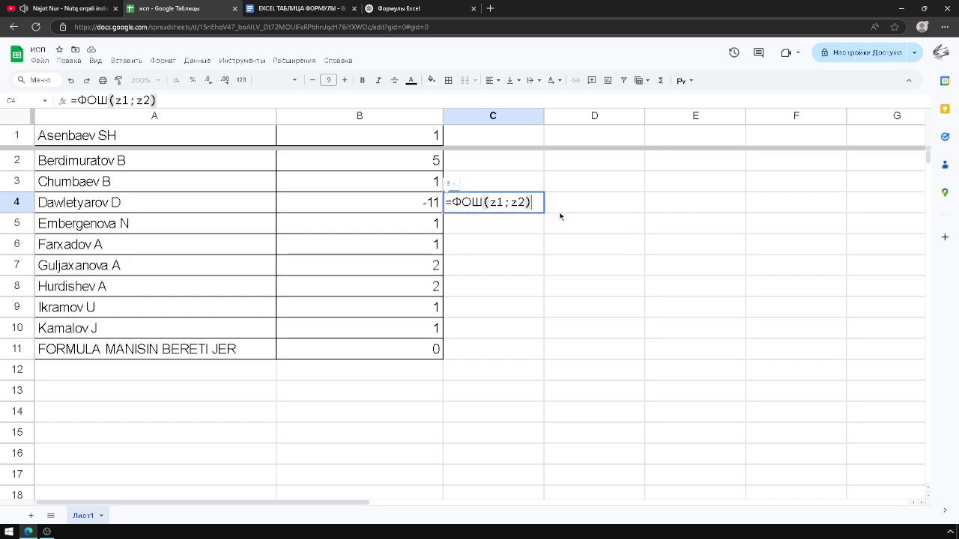
pyautogui.press('Return')
# Expand the function help for the ФОШ formula in cell C4 and read its description.
pyautogui.doubleClick(513, 205)
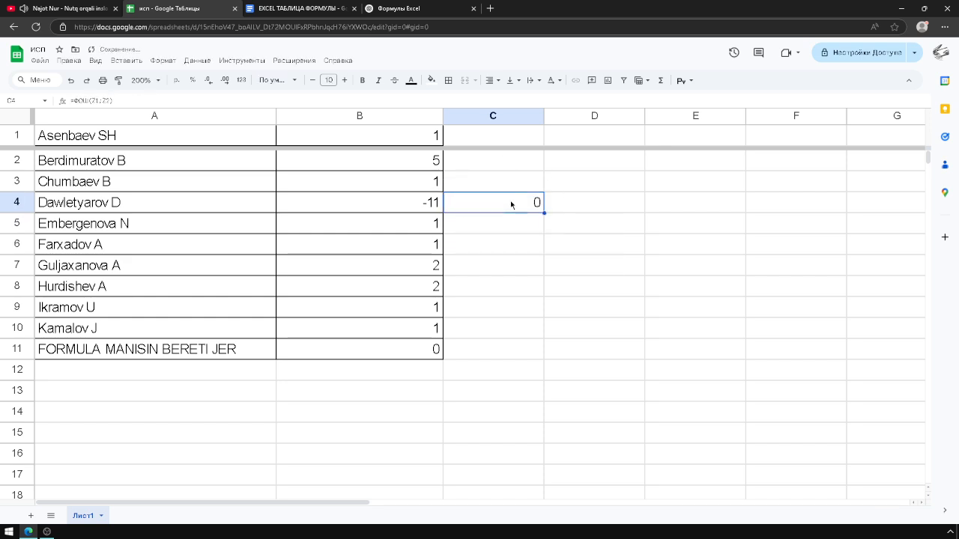
pyautogui.click(472, 203)
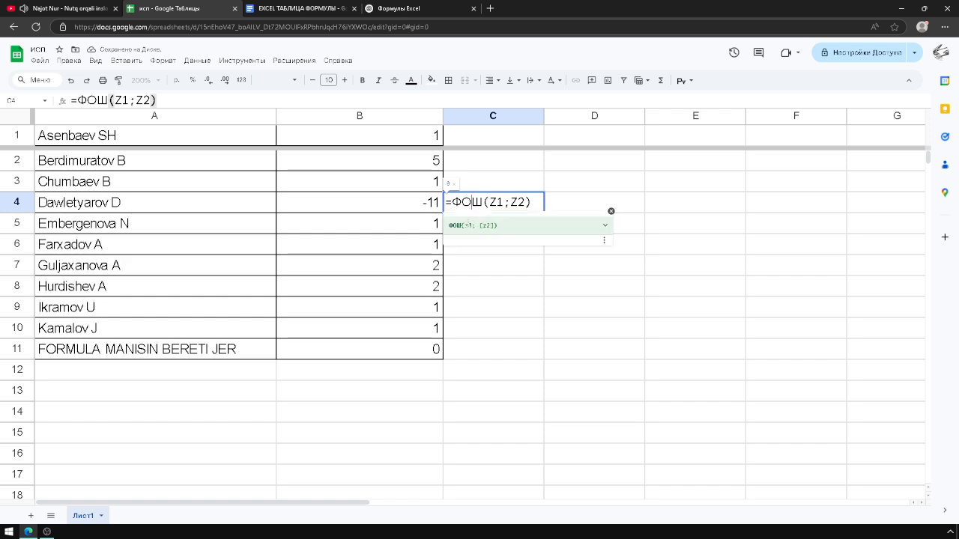
pyautogui.click(487, 225)
pyautogui.moveTo(457, 267); pyautogui.dragTo(575, 279)
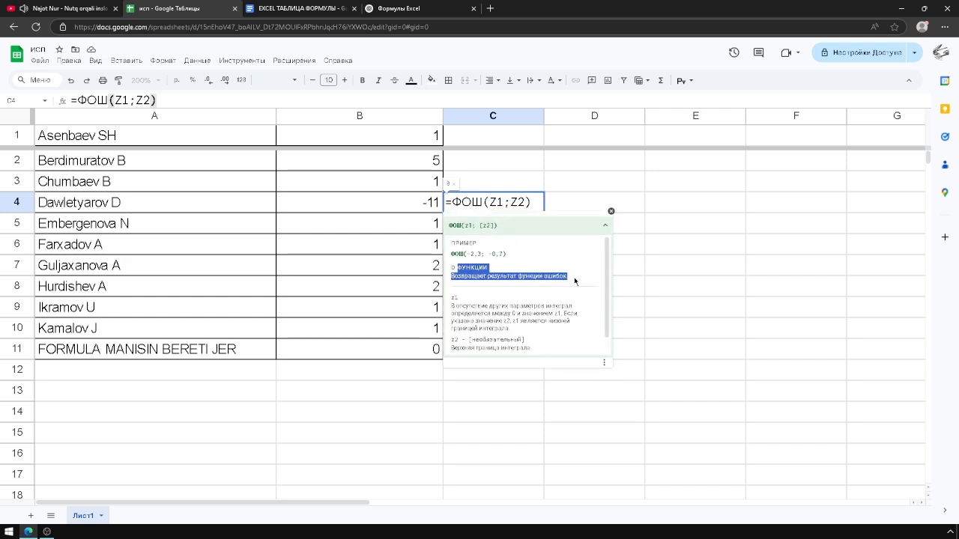
# Copy the whole ФОШ formula from cell C4 and send it as a message in the Формулы Excel chat in ChatGPT.
pyautogui.click(532, 204)
pyautogui.hotkey('ctrl', 'a')
pyautogui.hotkey('ctrl', 'c')
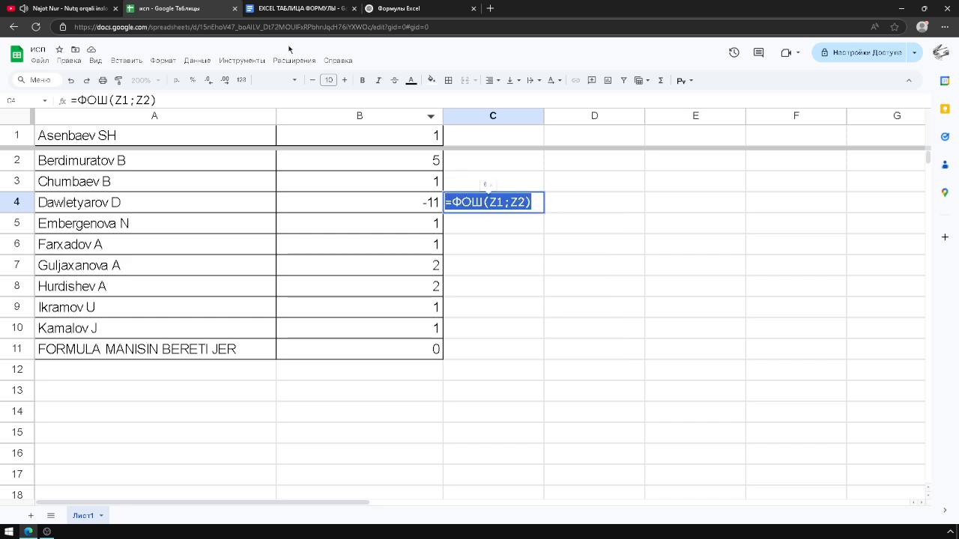
pyautogui.hotkey('ctrl', 'Tab')
pyautogui.hotkey('ctrl', 'Tab')
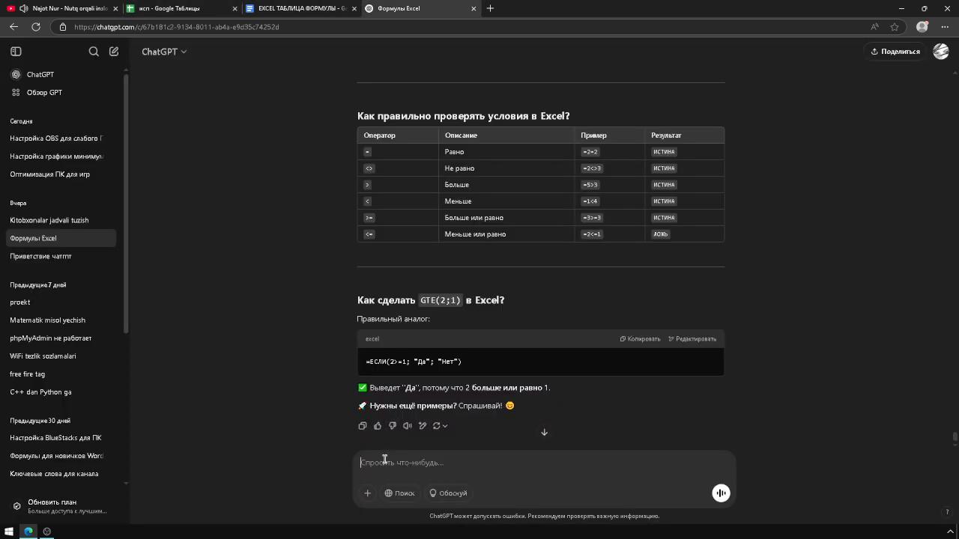
pyautogui.hotkey('ctrl', 'v')
pyautogui.scroll(-1, 461, 295)
pyautogui.press('Return')
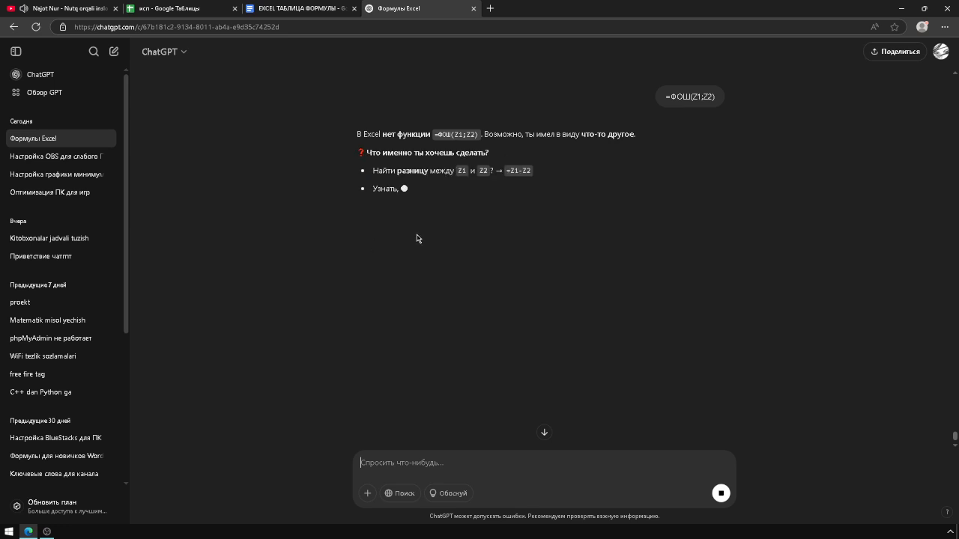
pyautogui.click(60, 6)
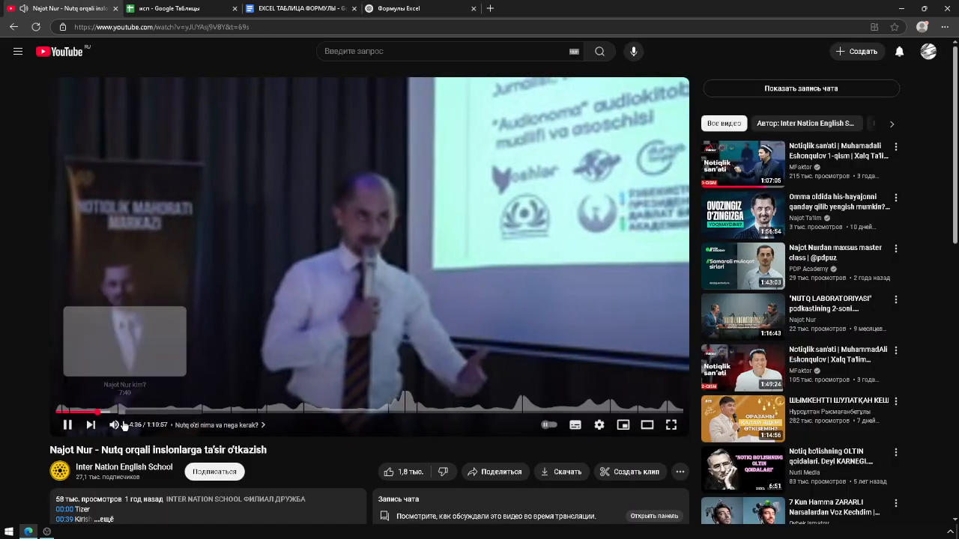
pyautogui.click(415, 9)
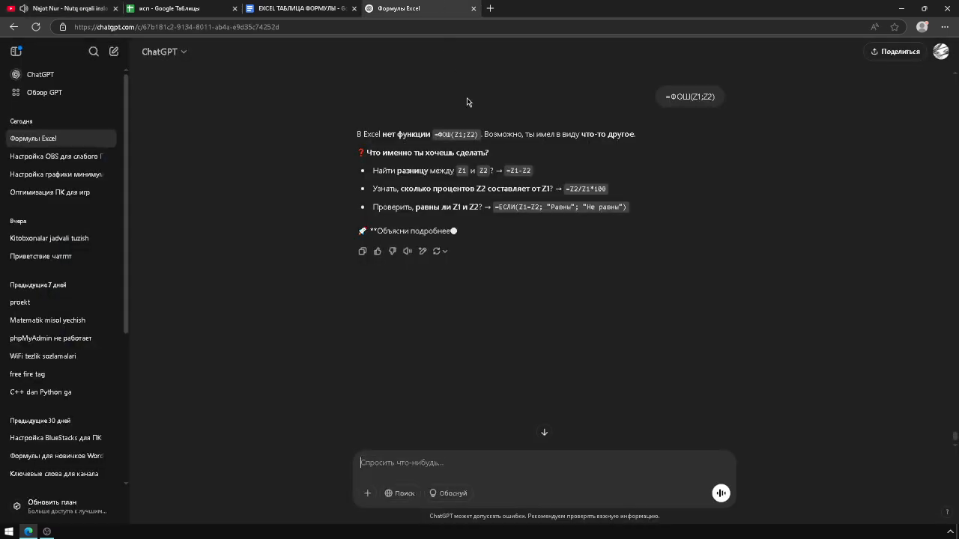
# Read through ChatGPT's reply about the ФОШ formula, including its suggested alternatives.
pyautogui.moveTo(356, 152); pyautogui.dragTo(413, 150)
pyautogui.moveTo(529, 136); pyautogui.dragTo(620, 137)
pyautogui.click(371, 149)
pyautogui.moveTo(371, 150); pyautogui.dragTo(425, 170)
pyautogui.scroll(3, 535, 126)
pyautogui.scroll(-5, 535, 125)
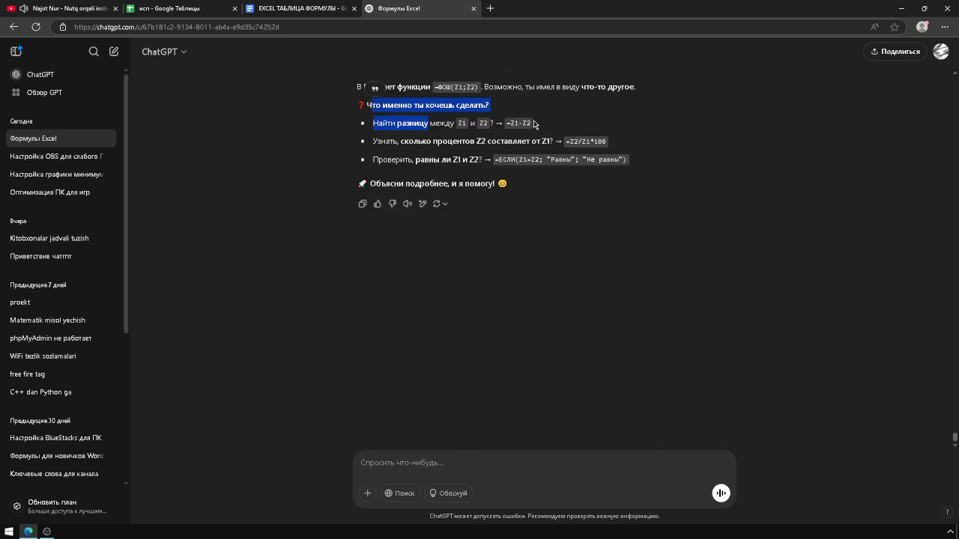
pyautogui.scroll(3, 536, 124)
pyautogui.click(569, 192)
pyautogui.scroll(-1, 553, 199)
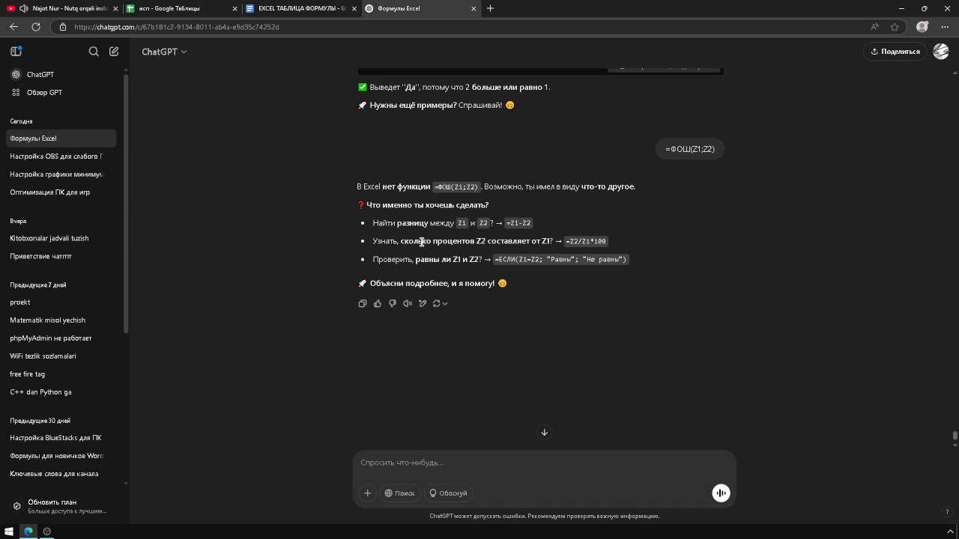
pyautogui.moveTo(403, 239); pyautogui.dragTo(444, 240)
pyautogui.click(379, 255)
# Send ChatGPT the message "что делать обесни" asking what the formula does.
pyautogui.click(389, 456)
pyautogui.write('хnj')
pyautogui.press('BackSpace')
pyautogui.press('BackSpace')
pyautogui.press('BackSpace')
pyautogui.write('чть')
pyautogui.press('Return')
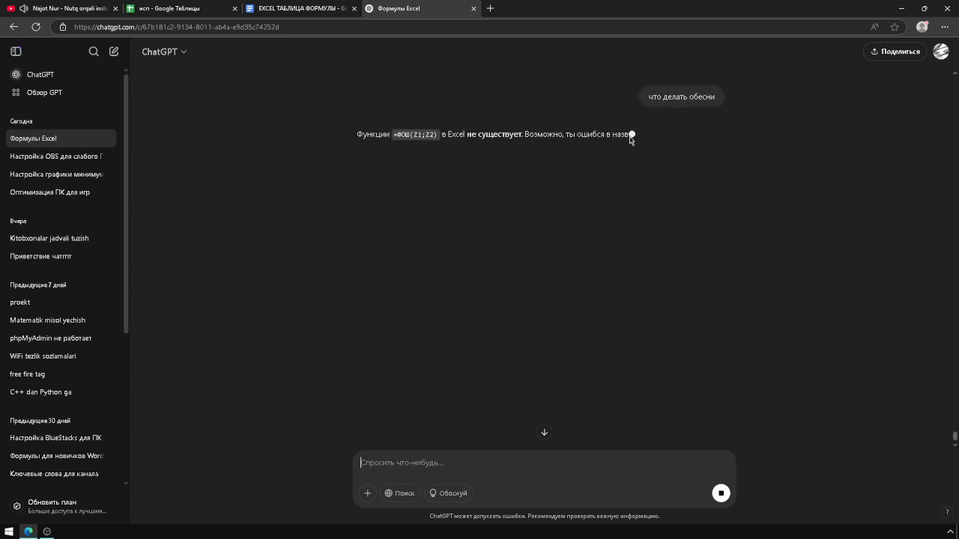
# Read the new reply and send the follow-up message "нет что ее работа обесни".
pyautogui.moveTo(575, 135); pyautogui.dragTo(645, 137)
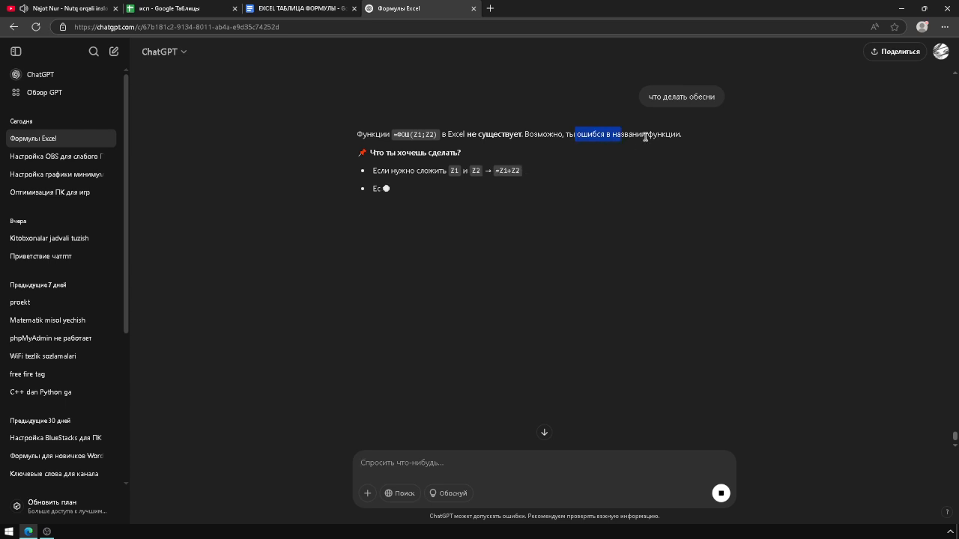
pyautogui.moveTo(376, 171); pyautogui.dragTo(527, 175)
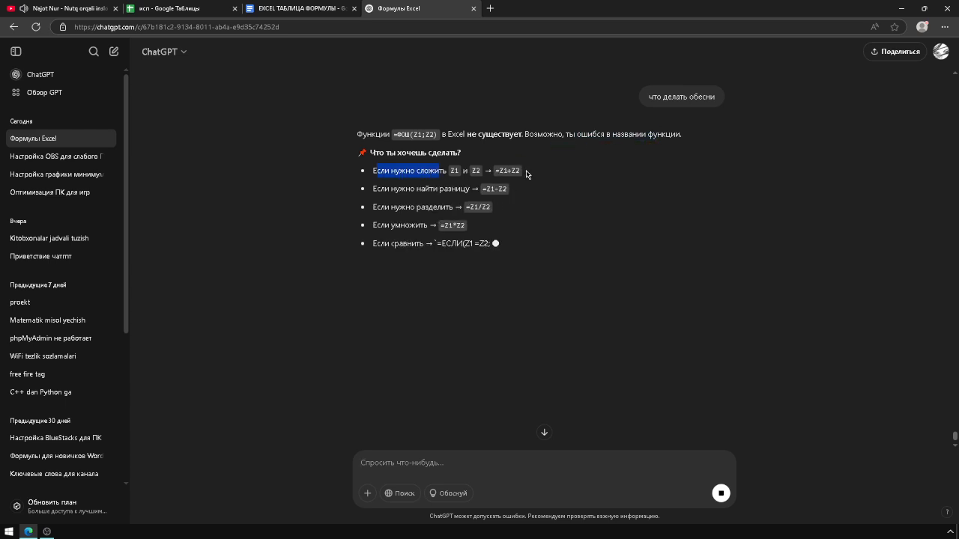
pyautogui.click(529, 174)
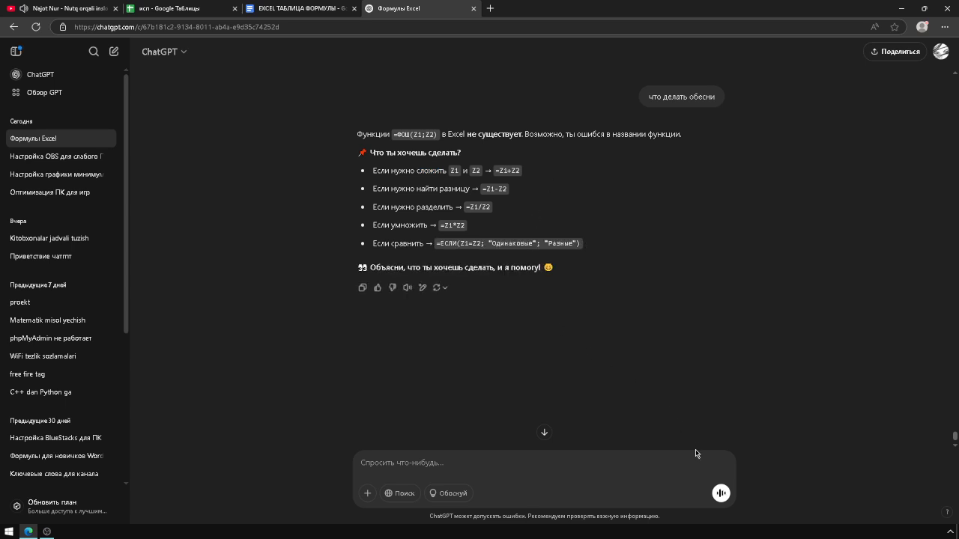
pyautogui.click(560, 469)
pyautogui.write('нет что ее работа обесни')
pyautogui.press('Return')
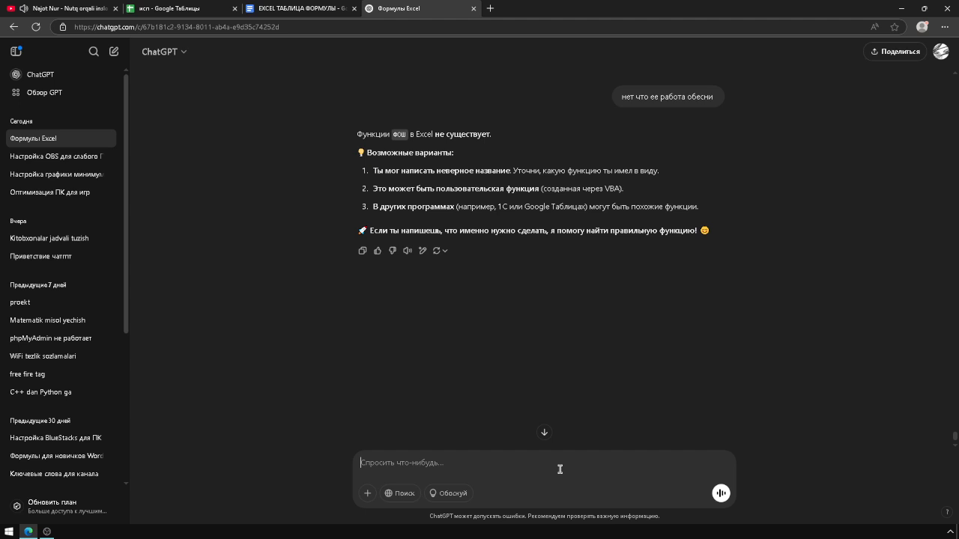
# Return to the исп spreadsheet and try replacing the formula in cell C4 with =ФУО(100;50).
pyautogui.click(294, 7)
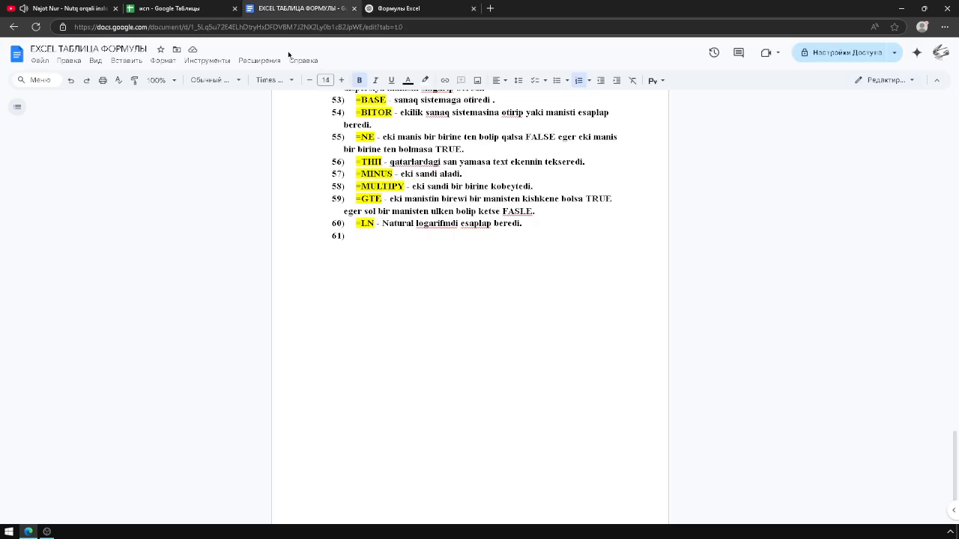
pyautogui.click(203, 9)
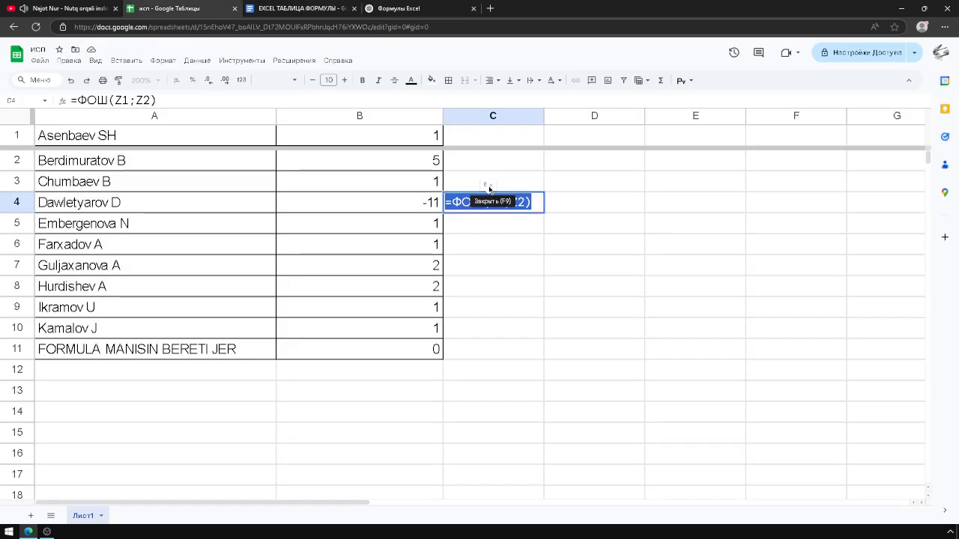
pyautogui.write('=фуо(')
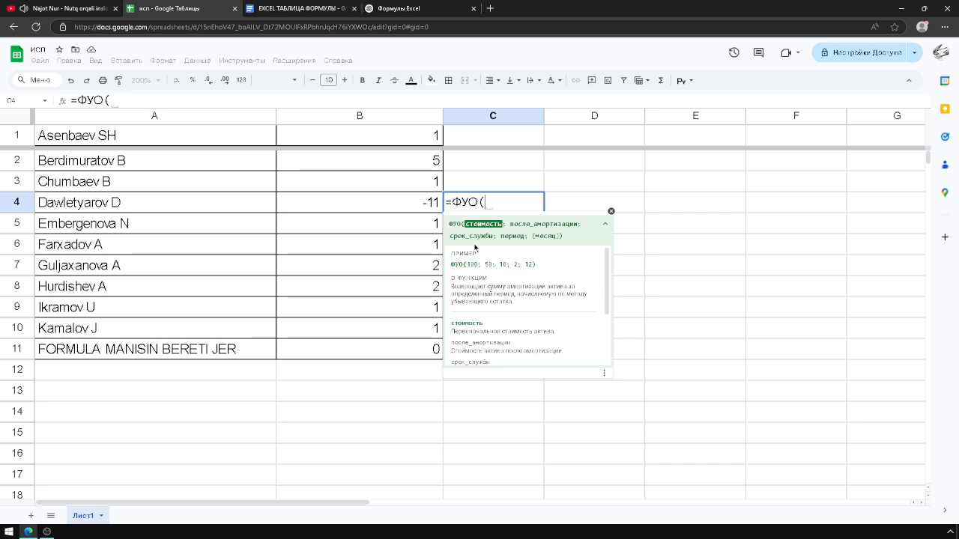
pyautogui.write('100;5')
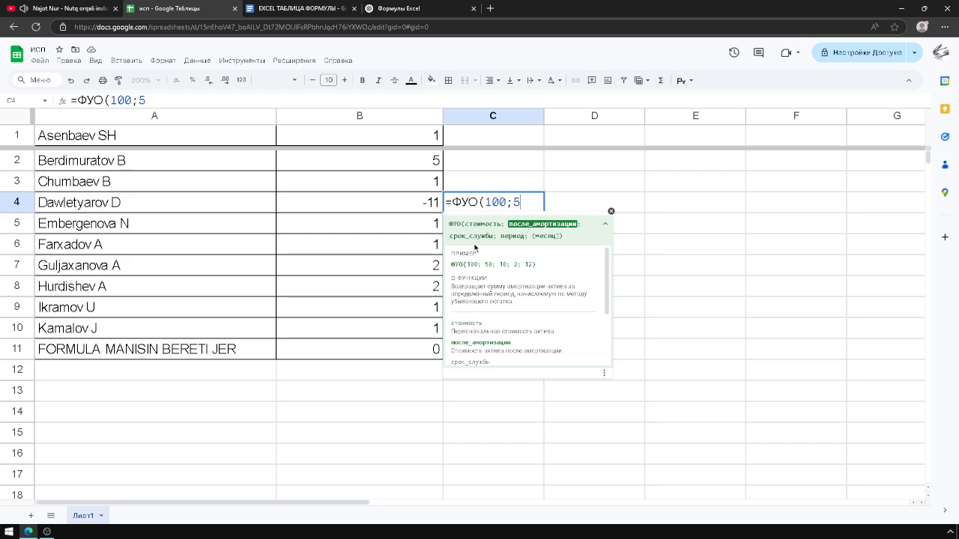
pyautogui.write('0')
pyautogui.press('Return')
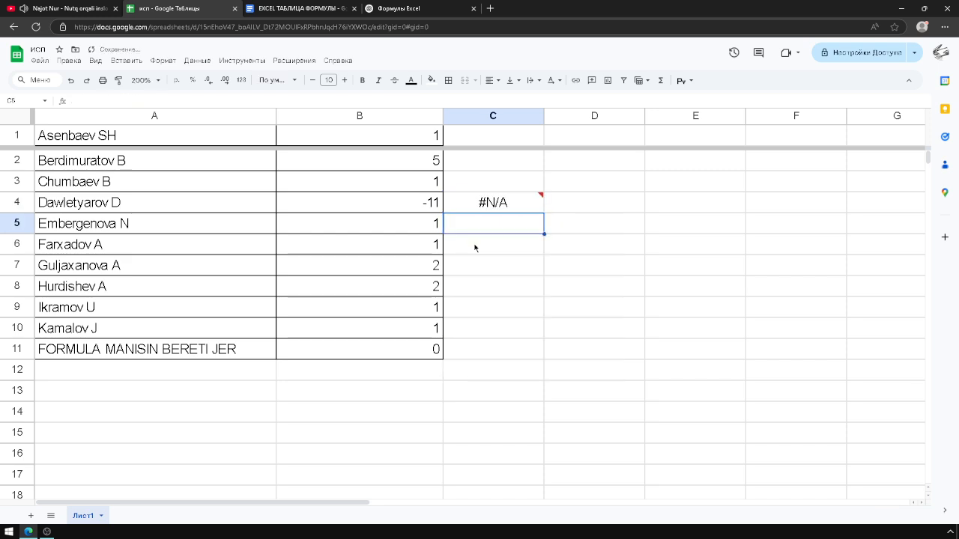
# Replace the formula in cell C4 with =ДФОШ(2).
pyautogui.doubleClick(501, 205)
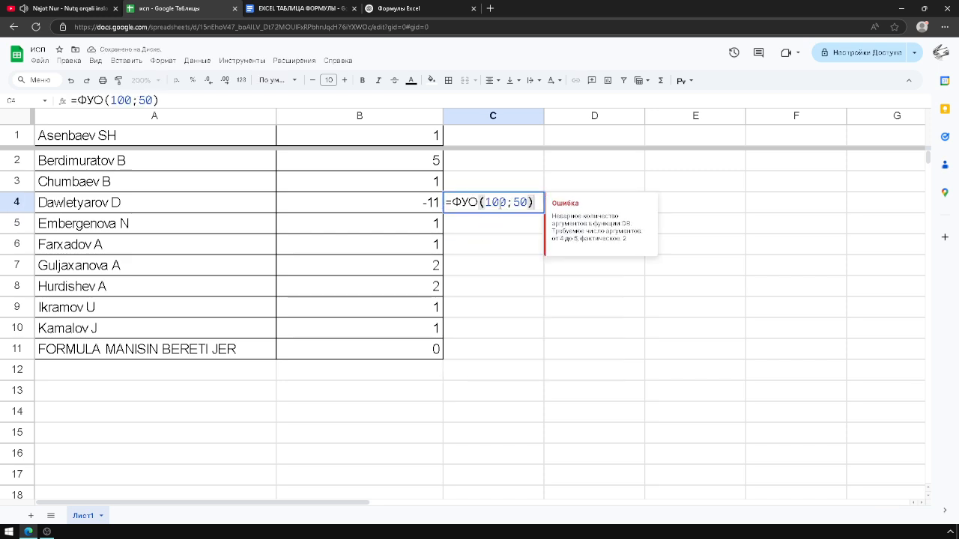
pyautogui.hotkey('ctrl', 'a')
pyautogui.write('=ф')
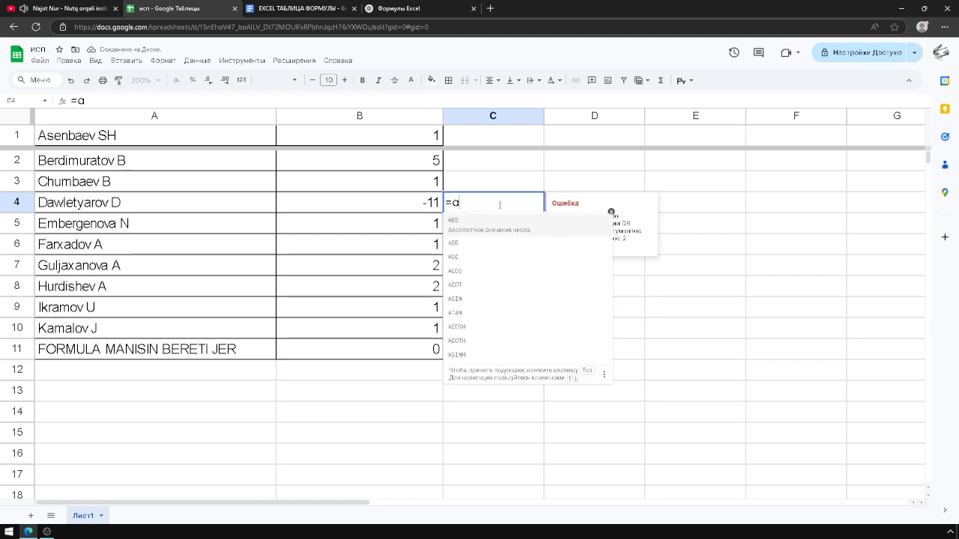
pyautogui.press('BackSpace')
pyautogui.write('ф')
pyautogui.click(468, 257)
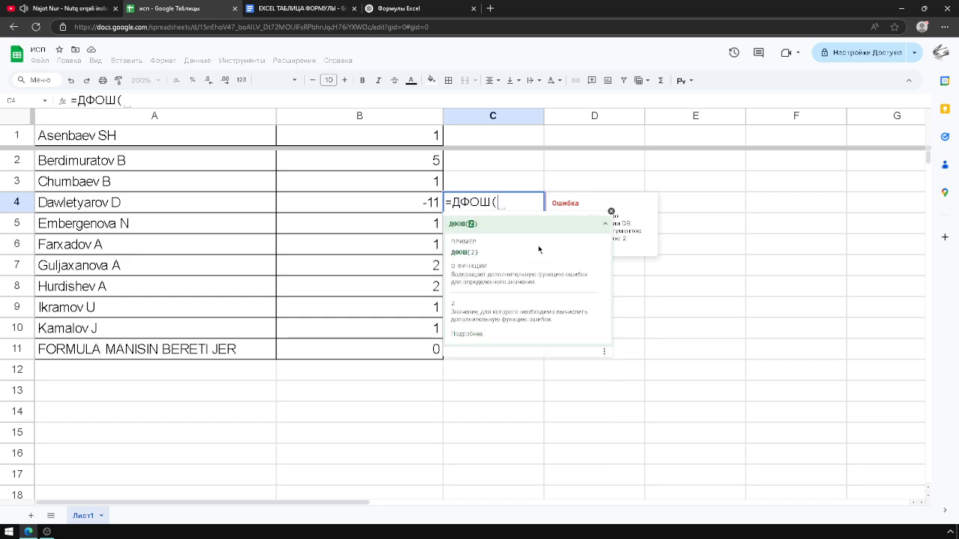
pyautogui.write('2')
pyautogui.press('Return')
# Copy the formula from cell C4, switch to ChatGPT and send =ДФОШ(2) as a message.
pyautogui.click(500, 197)
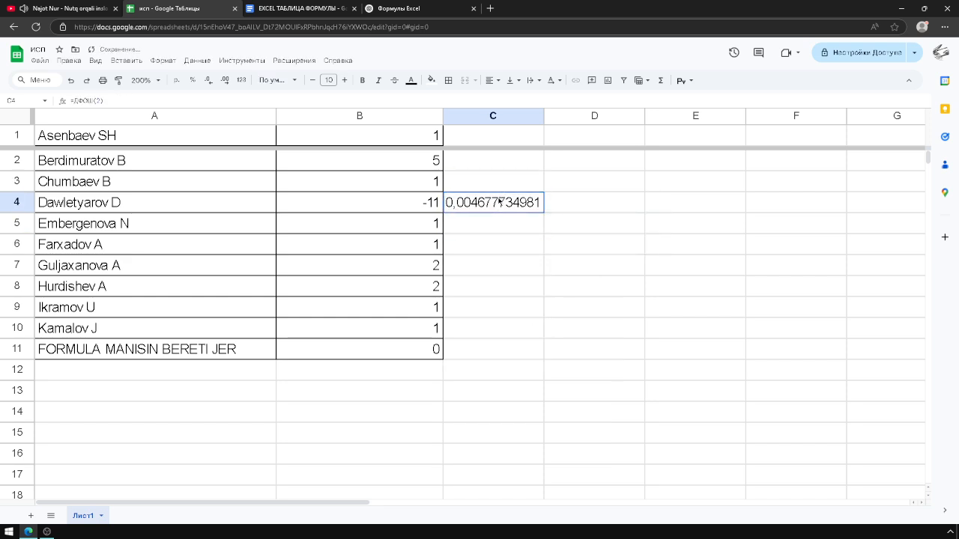
pyautogui.doubleClick(499, 196)
pyautogui.click(397, 9)
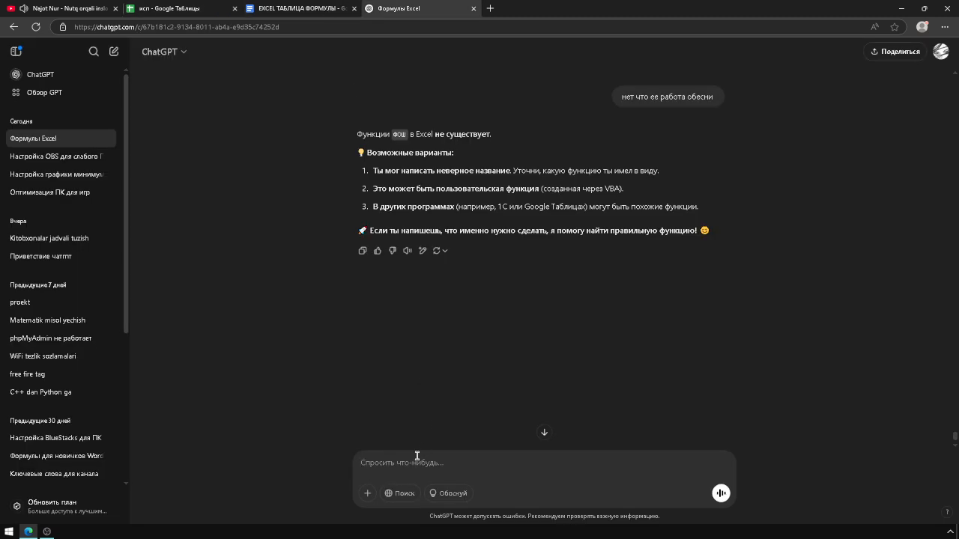
pyautogui.write('=ДФОШ(2)')
pyautogui.press('Return')
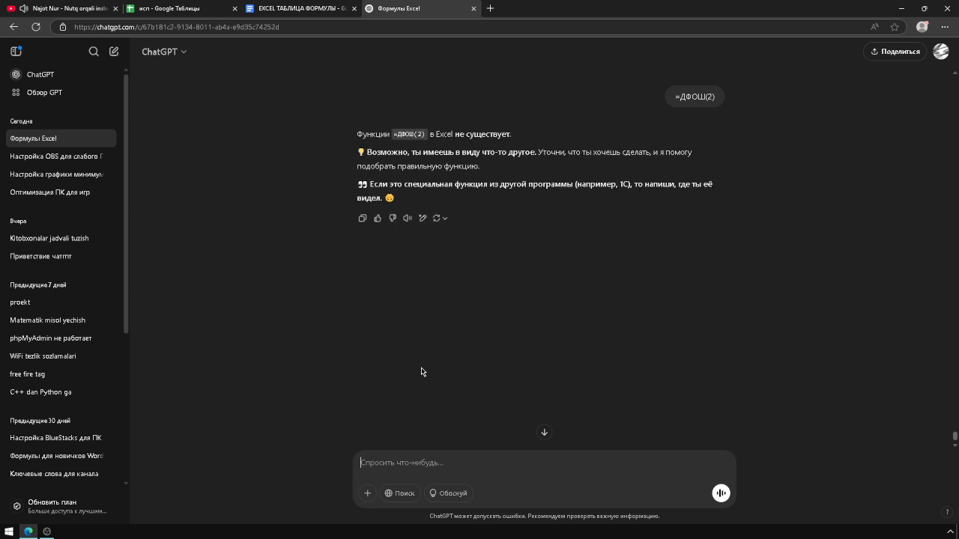
# Check the formula in the исп spreadsheet, then ask ChatGPT "=ДФОШ(2) что делает это формула".
pyautogui.click(323, 4)
pyautogui.click(183, 6)
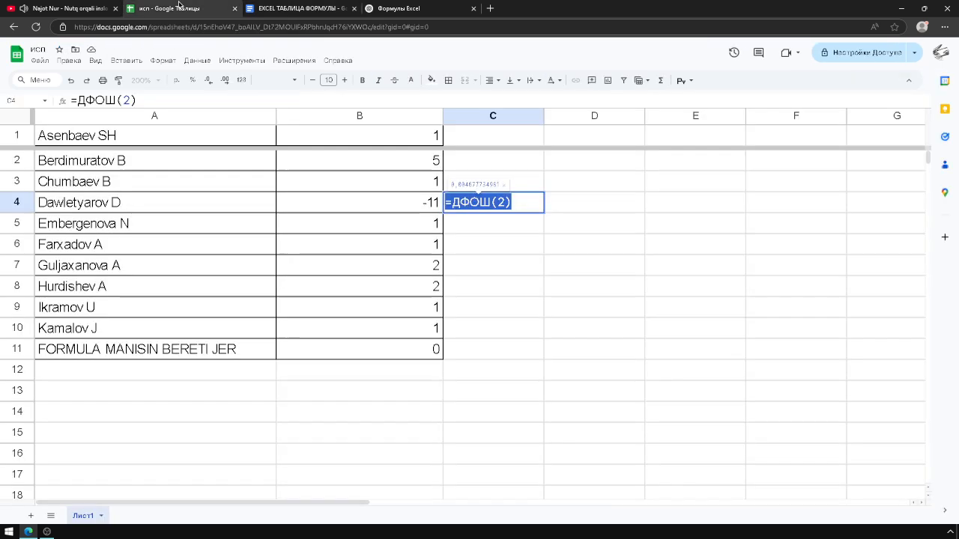
pyautogui.click(398, 8)
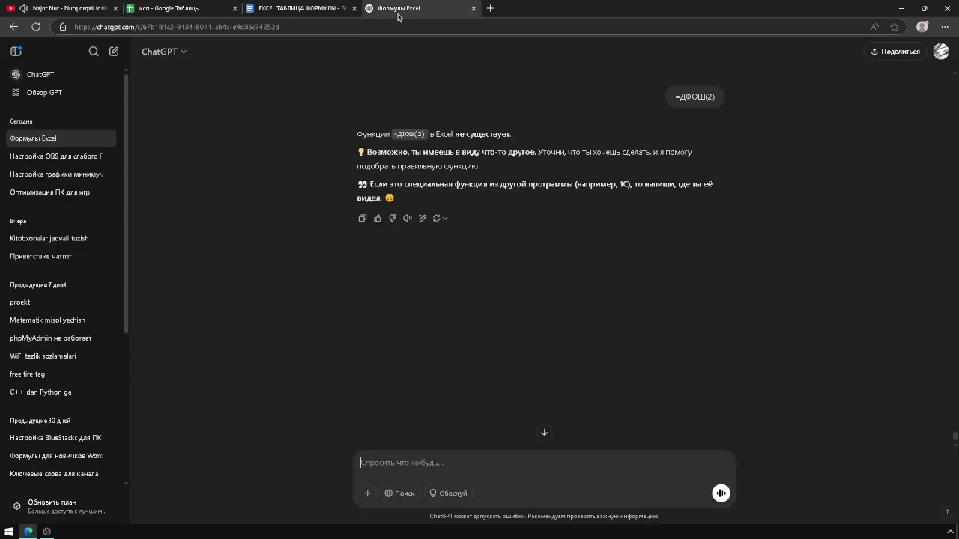
pyautogui.write('v')
pyautogui.press('BackSpace')
pyautogui.write('=ДФОШ(2)')
pyautogui.press('Return')
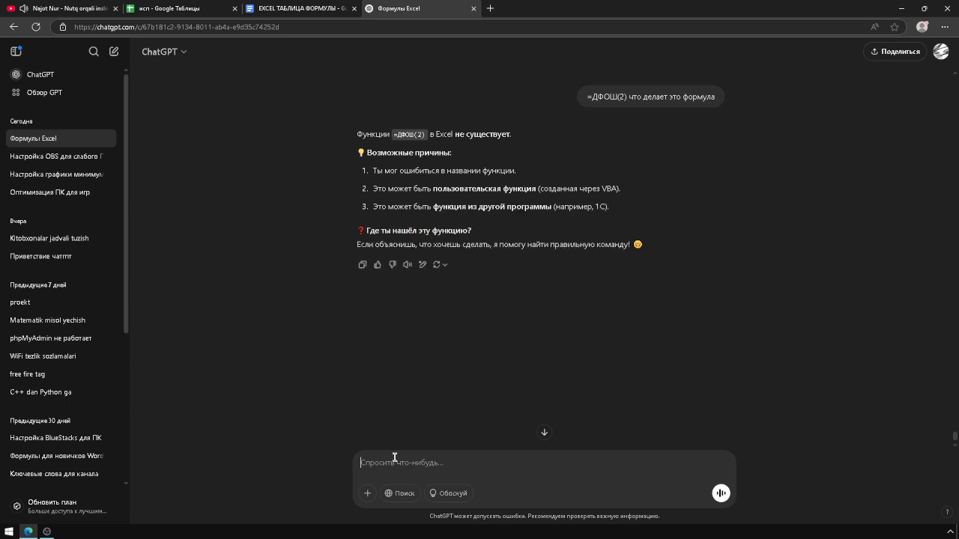
# Return to the исп spreadsheet and replace the formula in cell C4 with =ФАКТР(3).
pyautogui.click(300, 8)
pyautogui.click(180, 8)
pyautogui.write('=ф')
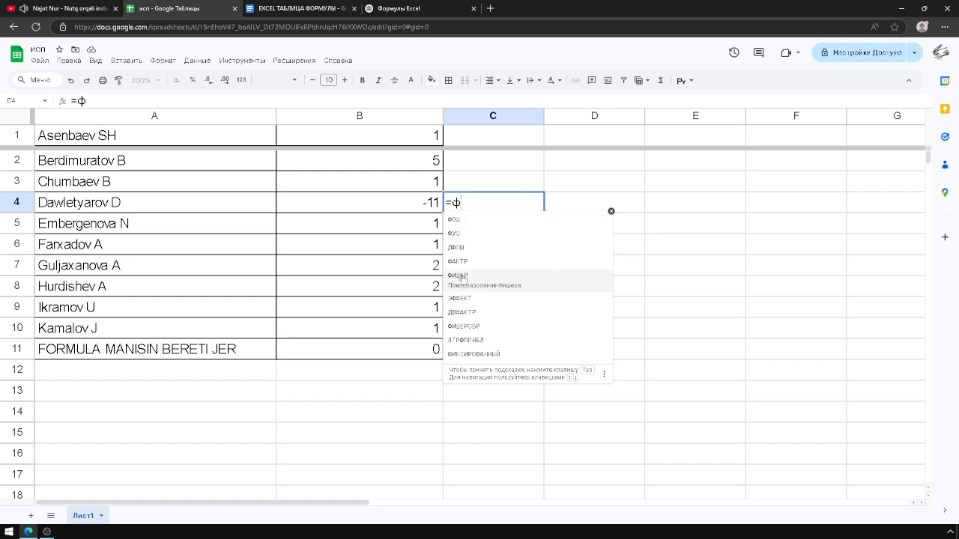
pyautogui.click(463, 270)
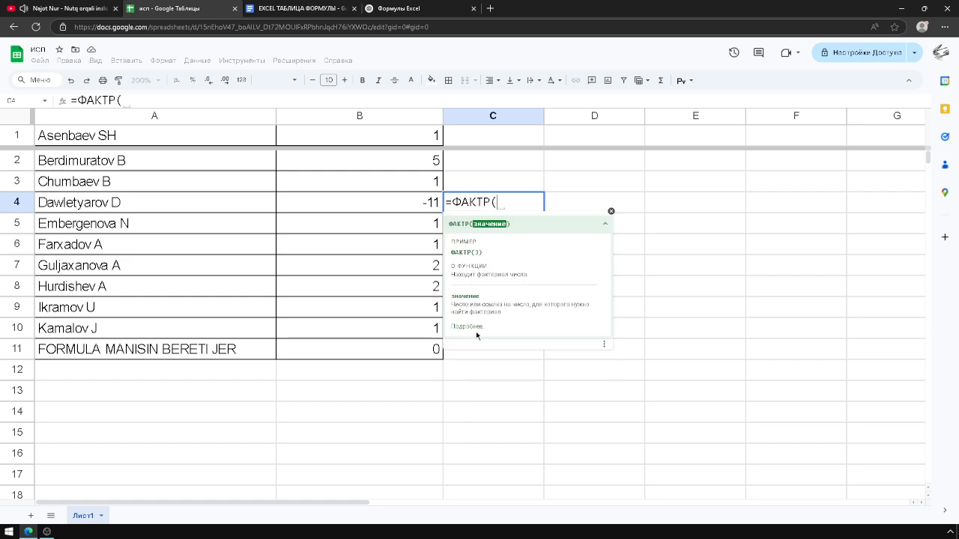
pyautogui.write('3)')
pyautogui.press('Return')
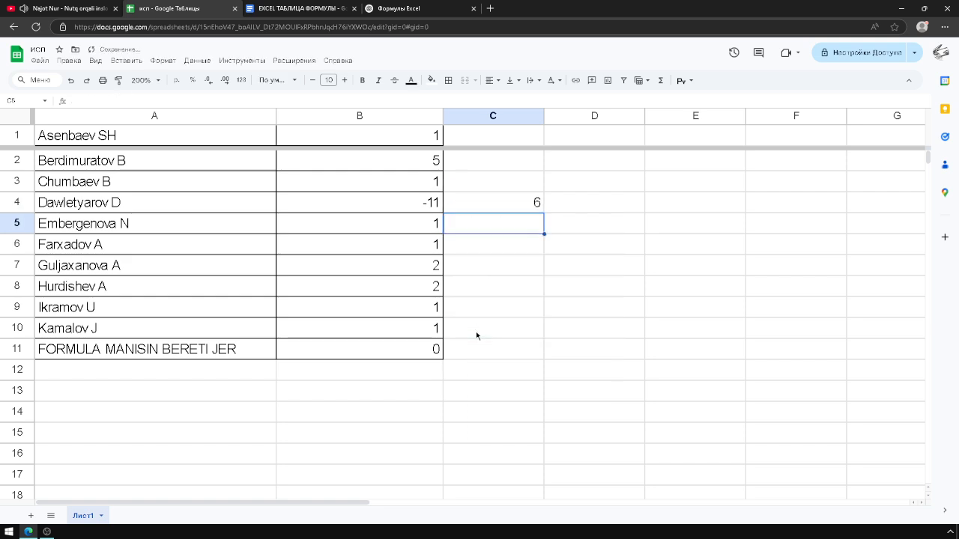
# Set the argument of the ФАКТР formula in cell C4 to 5.
pyautogui.doubleClick(528, 203)
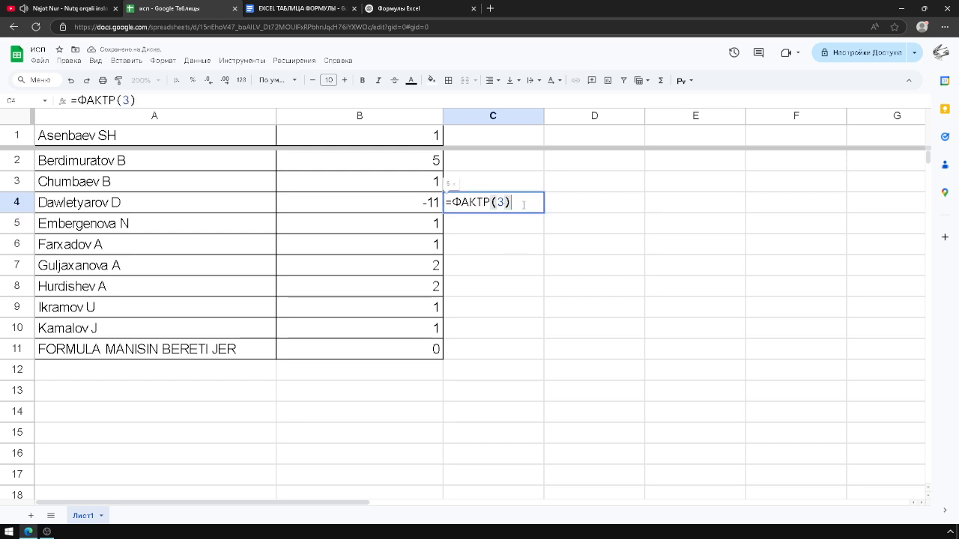
pyautogui.press('Left')
pyautogui.press('BackSpace')
pyautogui.write('5')
pyautogui.press('Return')
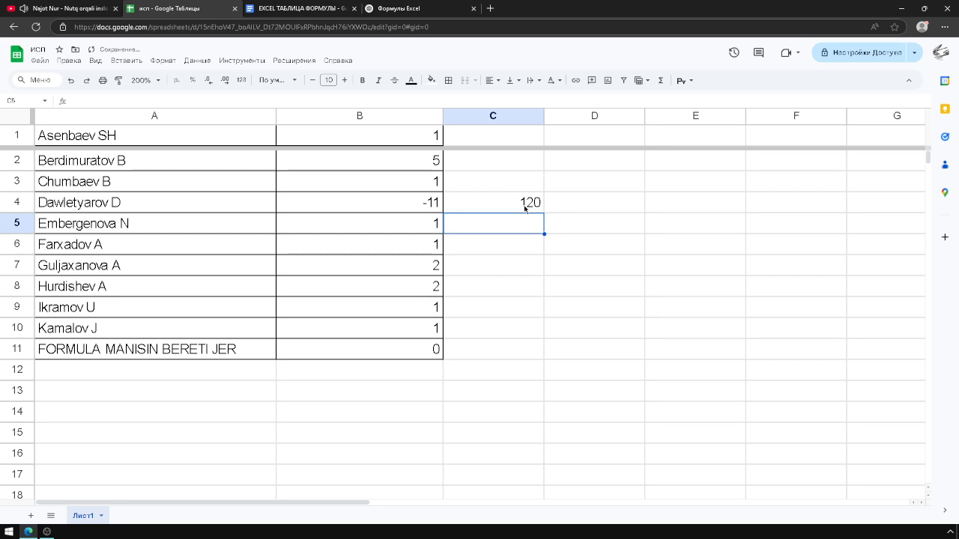
# Switch to the EXCEL ТАБЛИЦА ФОРМУЛЫ document and search it for "фак", then close the search.
pyautogui.click(291, 10)
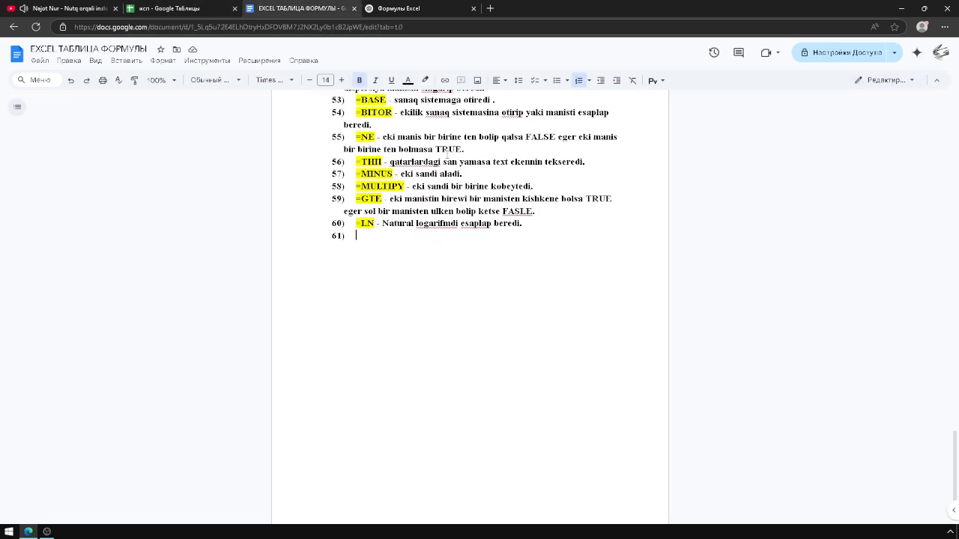
pyautogui.hotkey('ctrl', 'h')
pyautogui.write('фл')
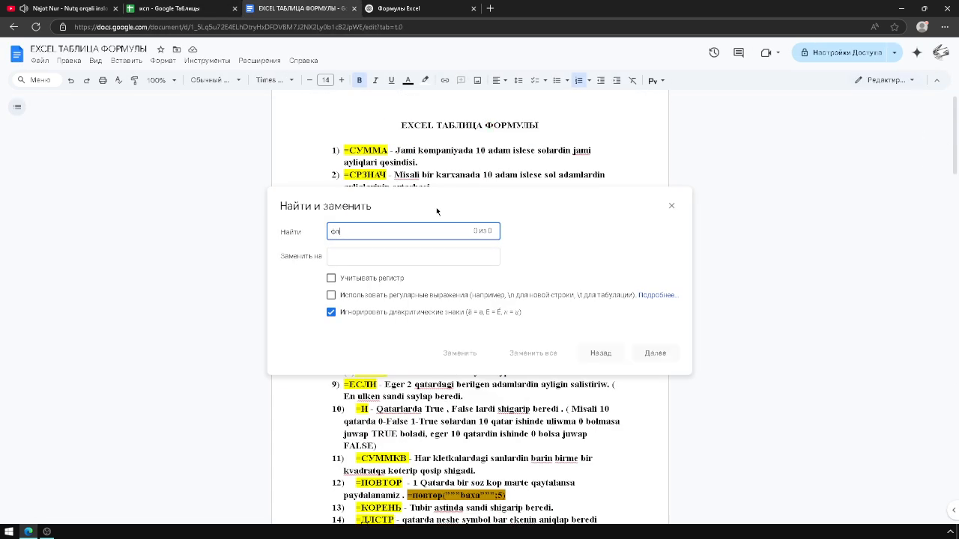
pyautogui.press('BackSpace')
pyautogui.write('ак')
pyautogui.click(671, 205)
# Fill in list item 61 with "=ФАКТР - Faktorial n!" and start a new numbered item below it.
pyautogui.scroll(-20, 556, 220)
pyautogui.scroll(-10, 557, 221)
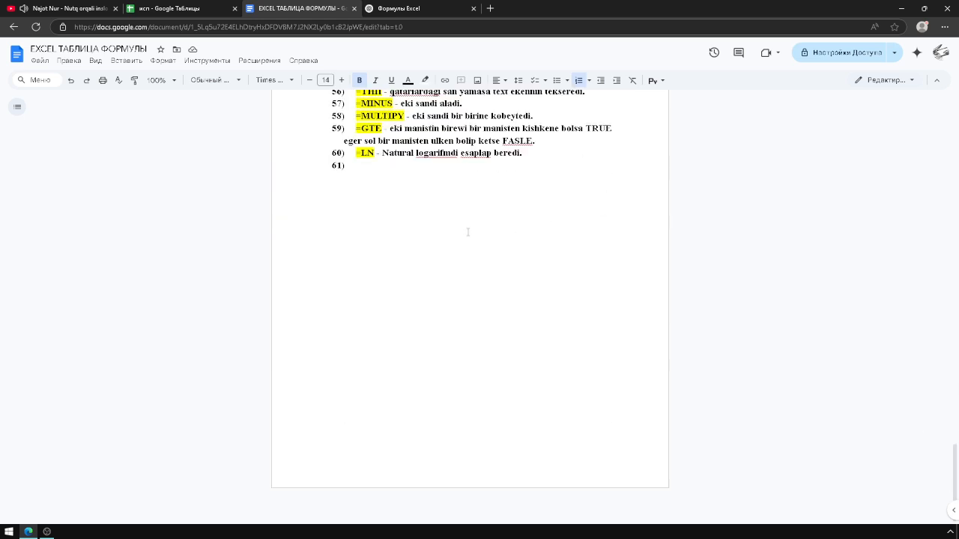
pyautogui.write('=ФАКТР')
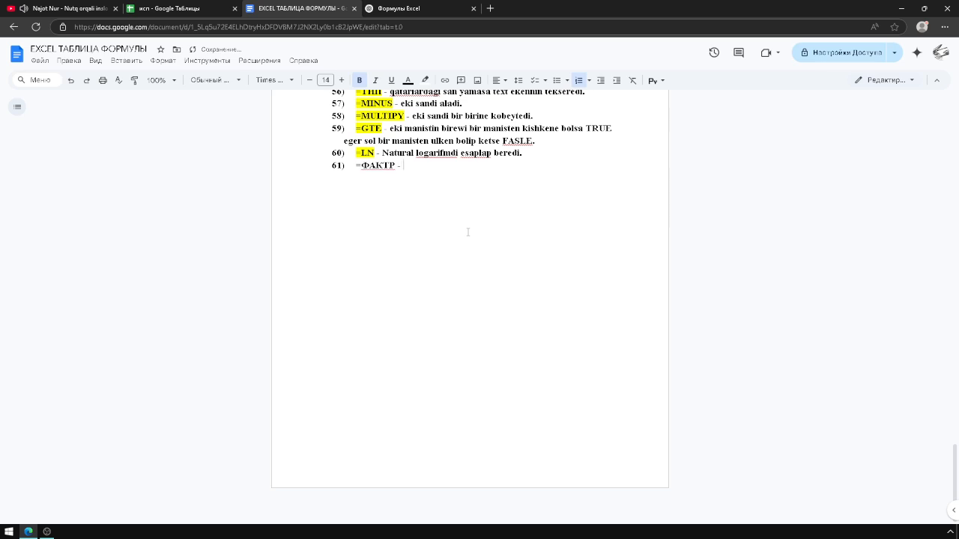
pyautogui.write(' - Faktorial n!')
pyautogui.press('Return')
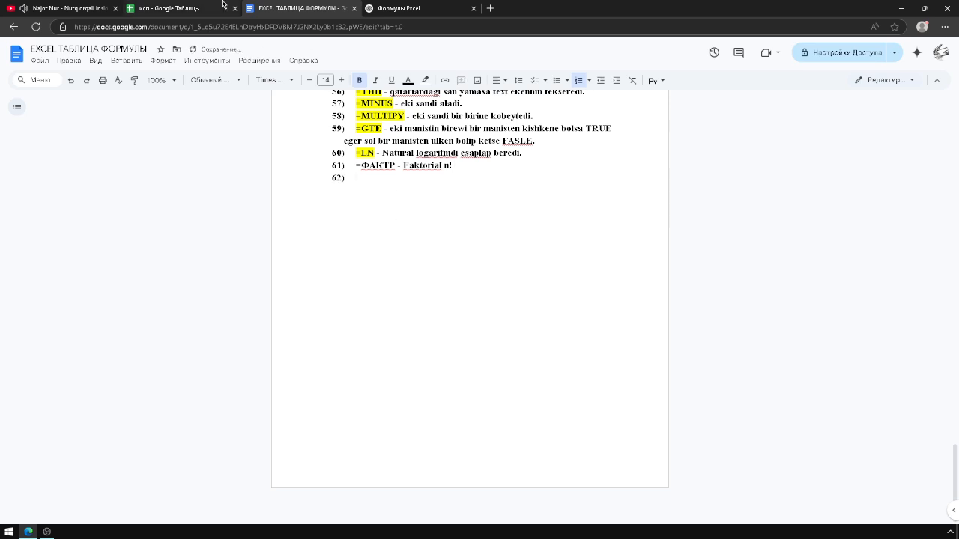
# Return to the исп spreadsheet and try replacing the formula in cell C4 with =ФИШЕР(0;1).
pyautogui.click(180, 8)
pyautogui.doubleClick(507, 204)
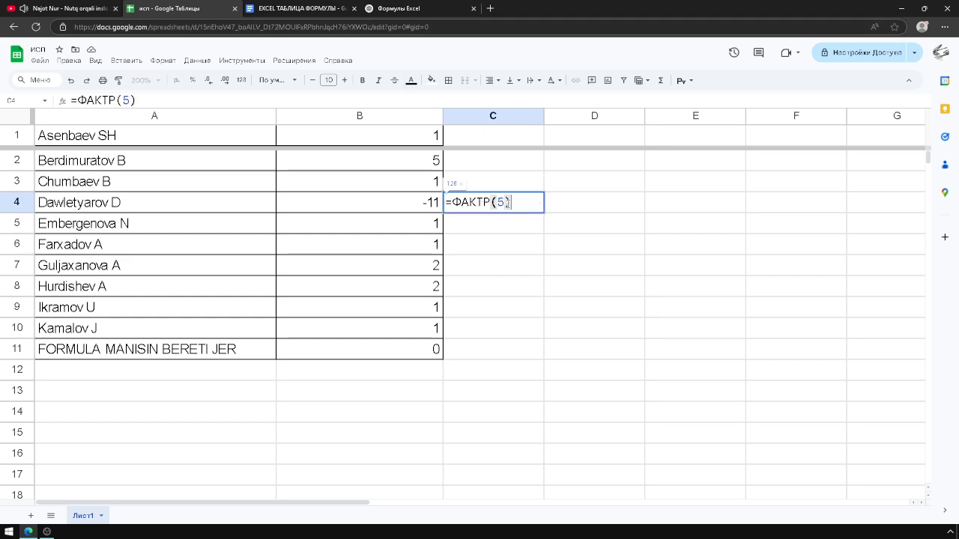
pyautogui.write('=')
pyautogui.hotkey('ctrl', 'a')
pyautogui.write('Ф')
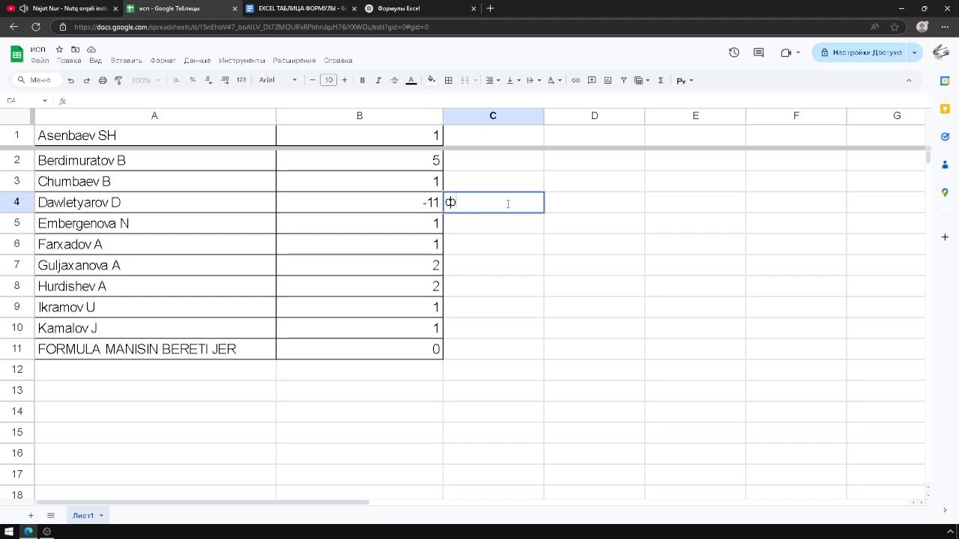
pyautogui.press('BackSpace')
pyautogui.write('=ф')
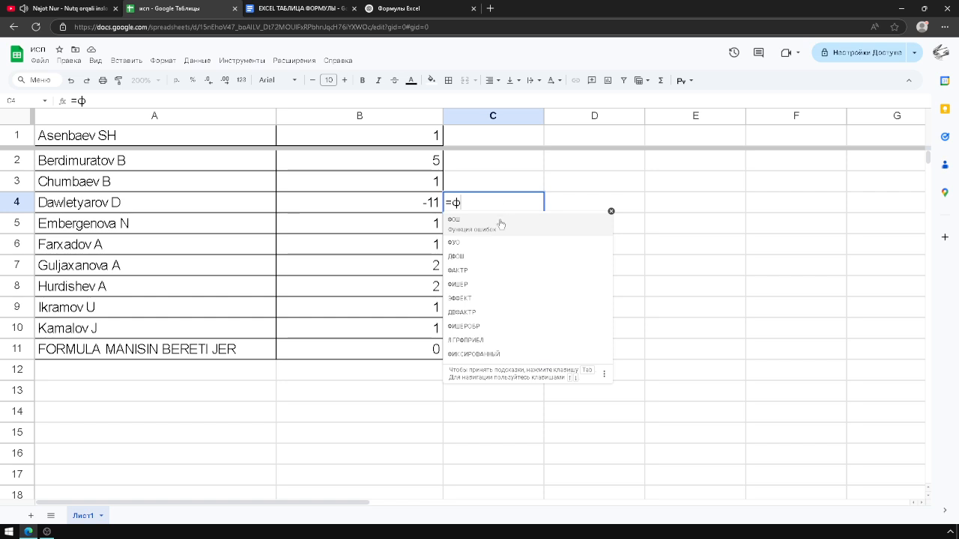
pyautogui.click(472, 288)
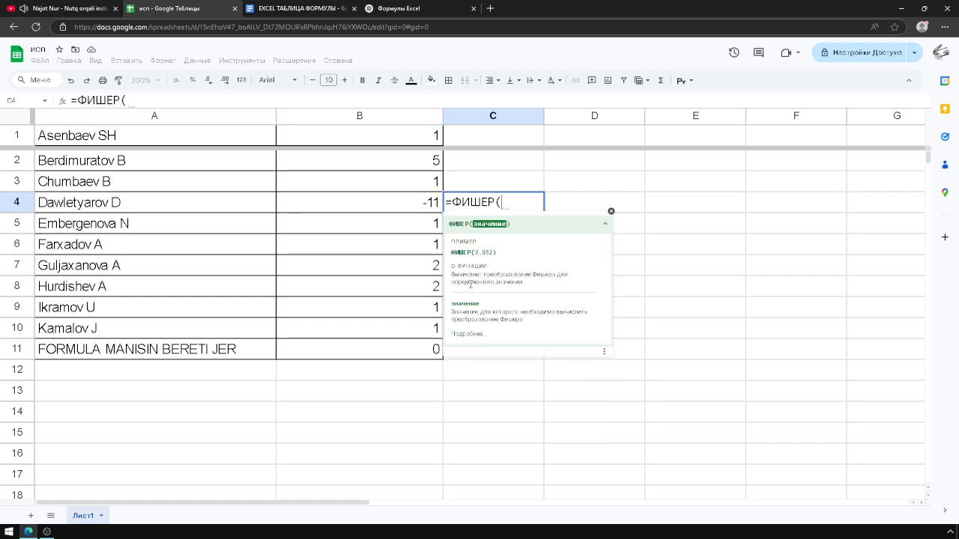
pyautogui.write('0;1)')
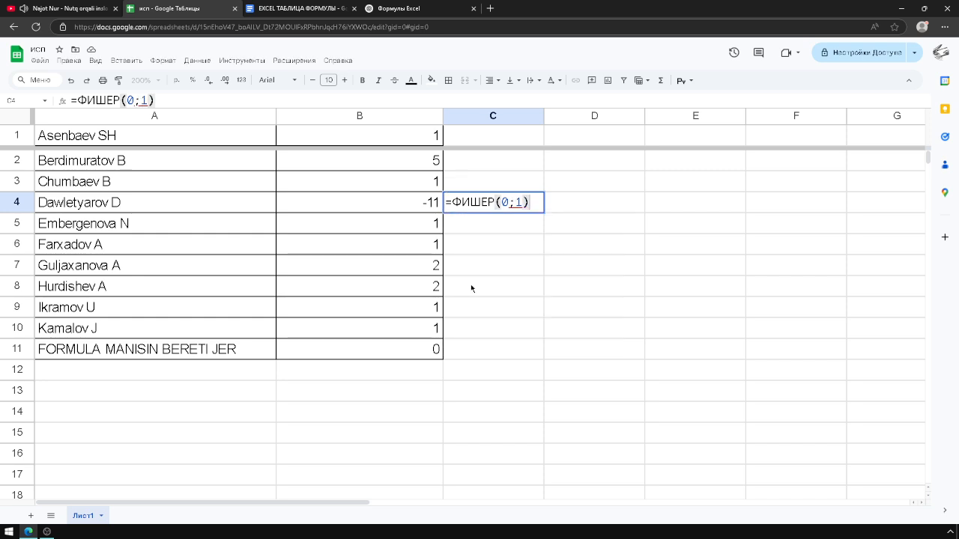
pyautogui.press('Return')
pyautogui.doubleClick(462, 205)
pyautogui.hotkey('ctrl', 'a')
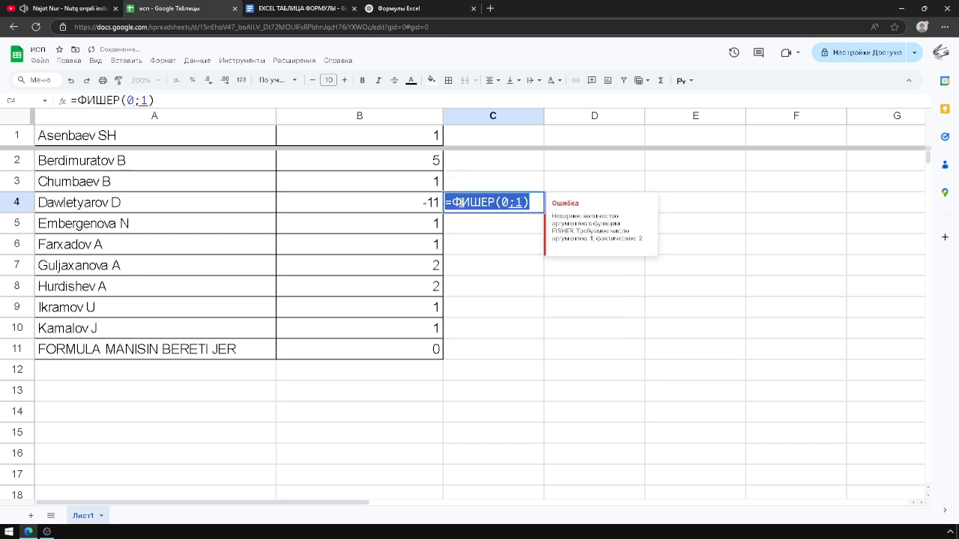
pyautogui.write('=ф')
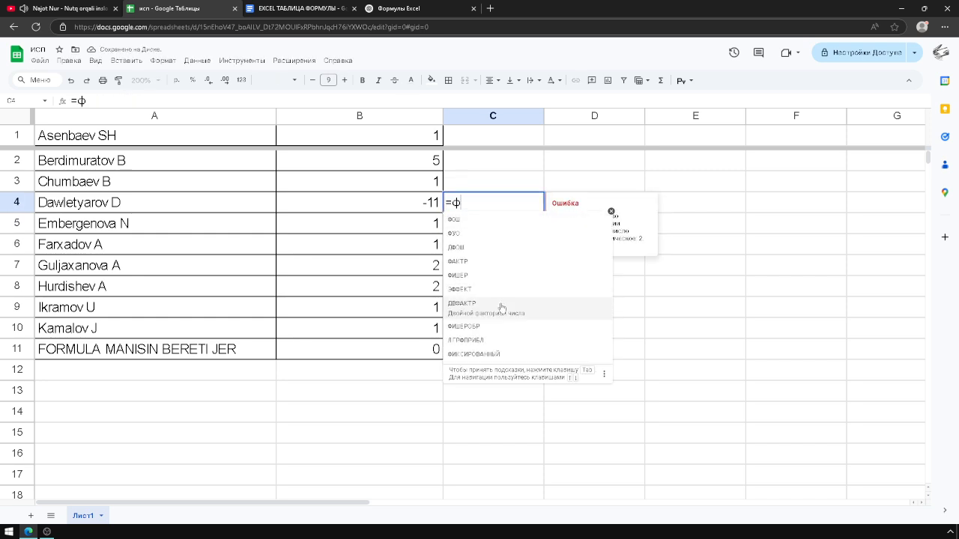
pyautogui.click(490, 299)
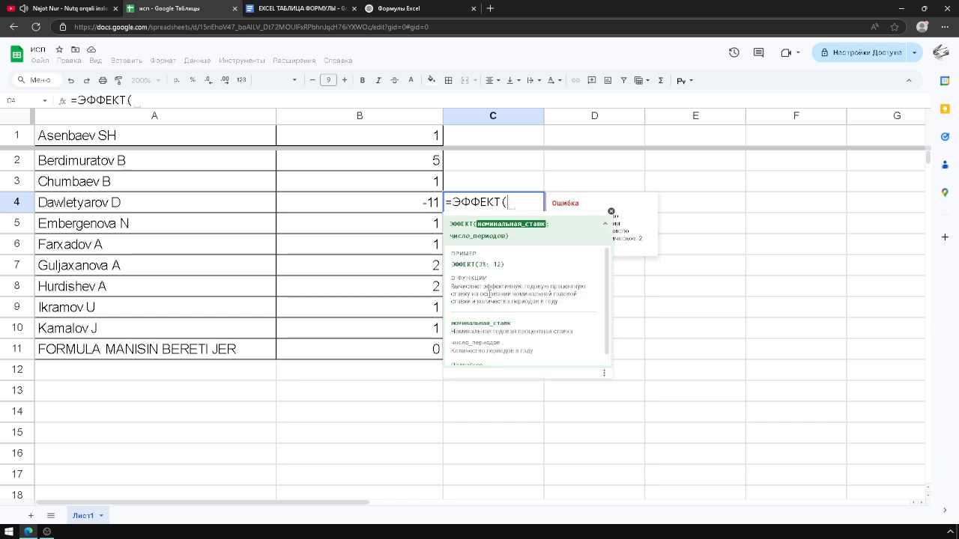
# Replace the content of cell C4 with the double-factorial formula =ДВФАКТР(5).
pyautogui.hotkey('ctrl', 'a')
pyautogui.write('=ф')
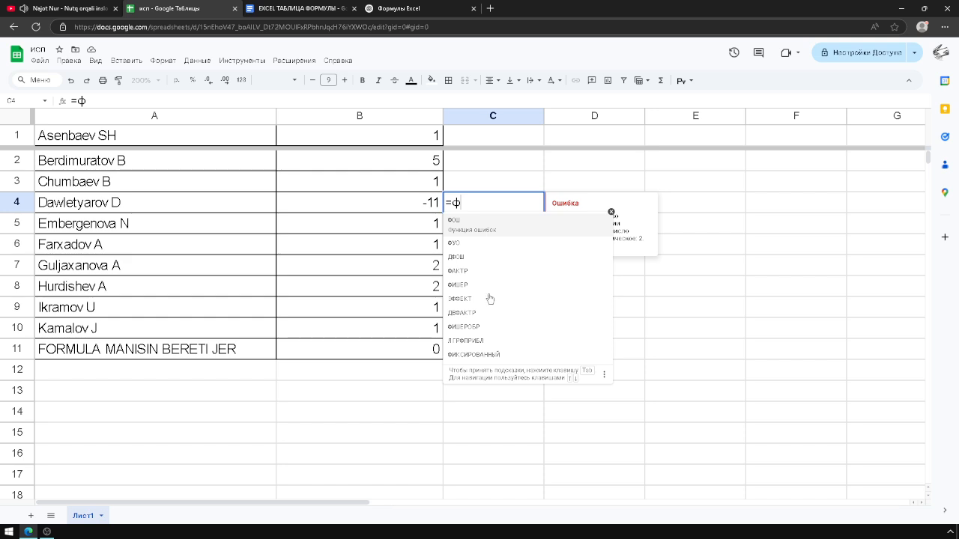
pyautogui.click(484, 313)
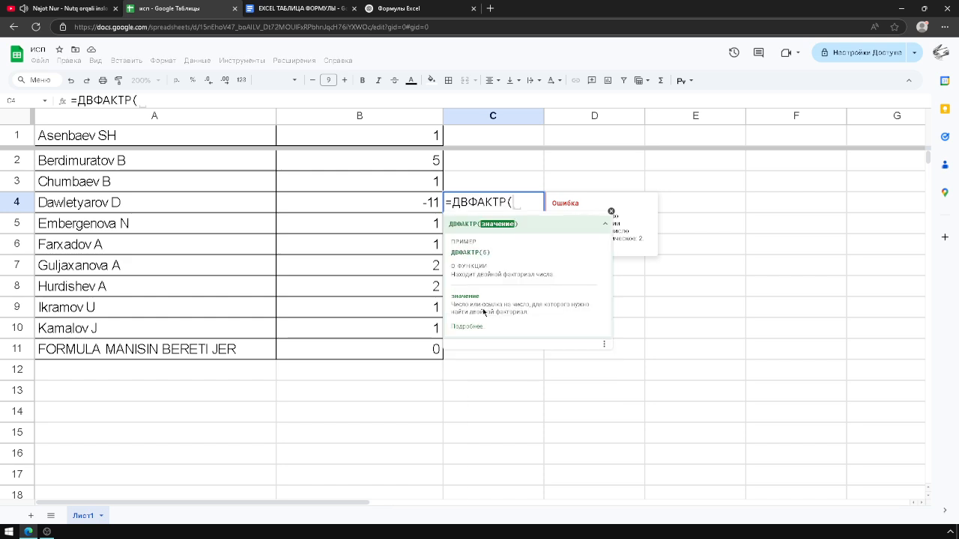
pyautogui.write('5)')
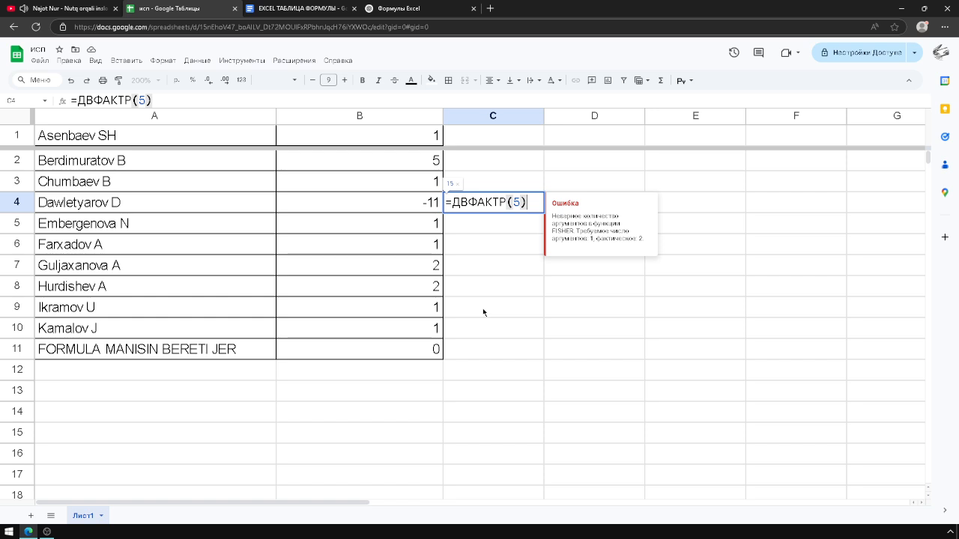
pyautogui.press('Return')
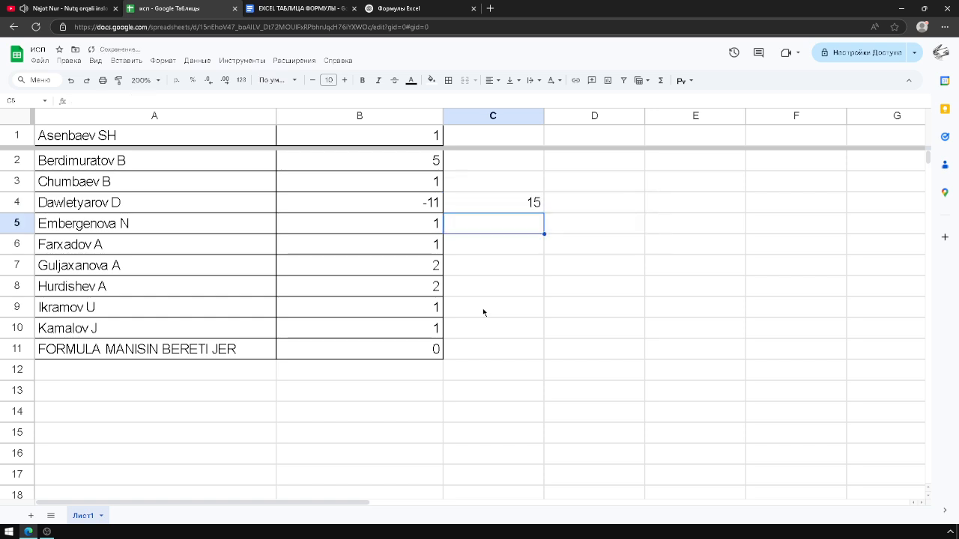
# Copy the =ДВФАКТР(5) formula from cell C4, send it to ChatGPT and read the start of the reply.
pyautogui.click(515, 187)
pyautogui.doubleClick(507, 206)
pyautogui.moveTo(531, 203); pyautogui.dragTo(398, 200)
pyautogui.hotkey('ctrl', 'c')
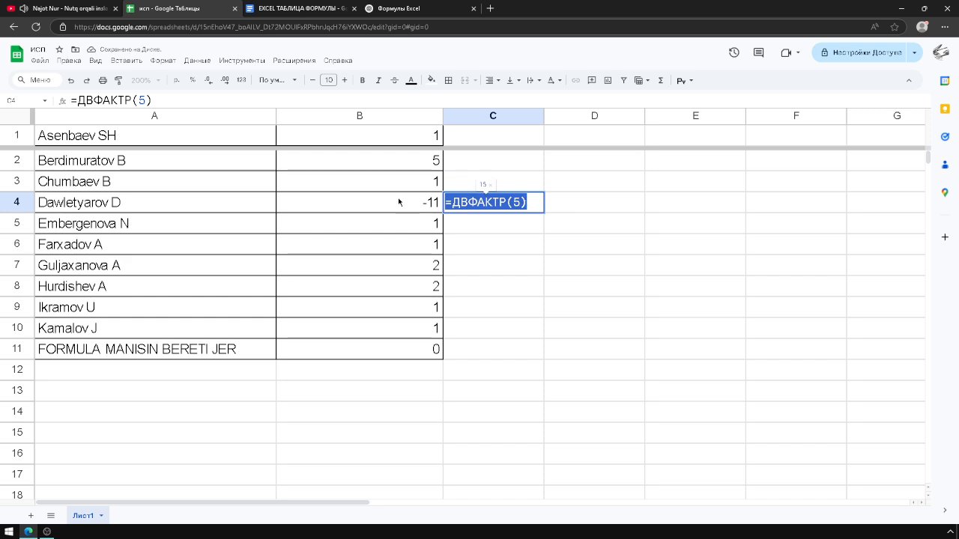
pyautogui.click(315, 8)
pyautogui.click(405, 9)
pyautogui.click(396, 456)
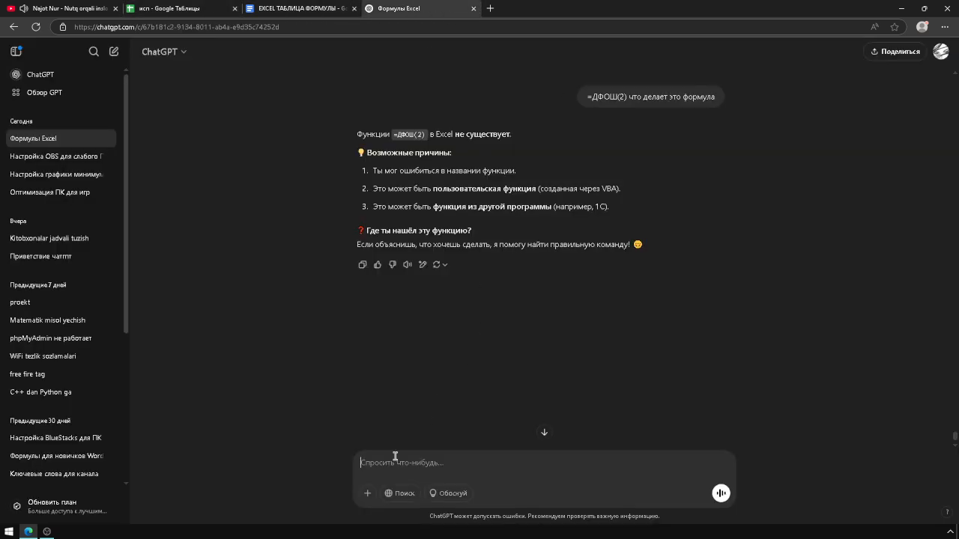
pyautogui.hotkey('ctrl', 'v')
pyautogui.press('Return')
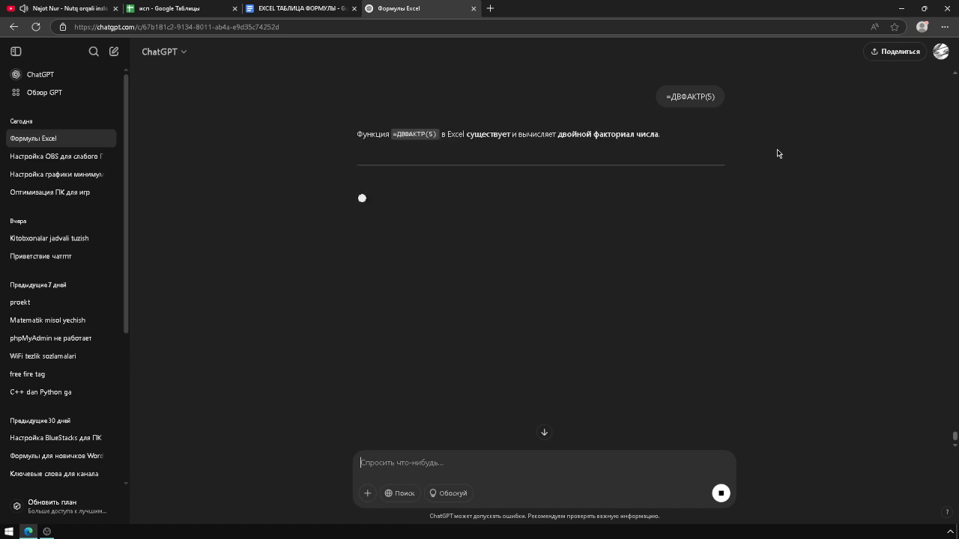
pyautogui.moveTo(470, 134); pyautogui.dragTo(666, 132)
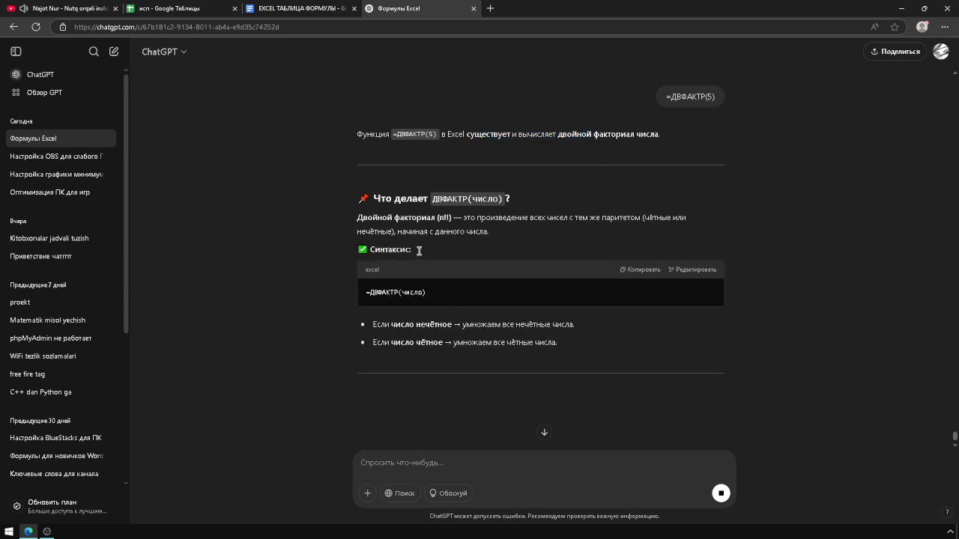
# Read the rest of ChatGPT's ДВФАКТР explanation, examining the examples for odd and even numbers.
pyautogui.scroll(-2, 459, 221)
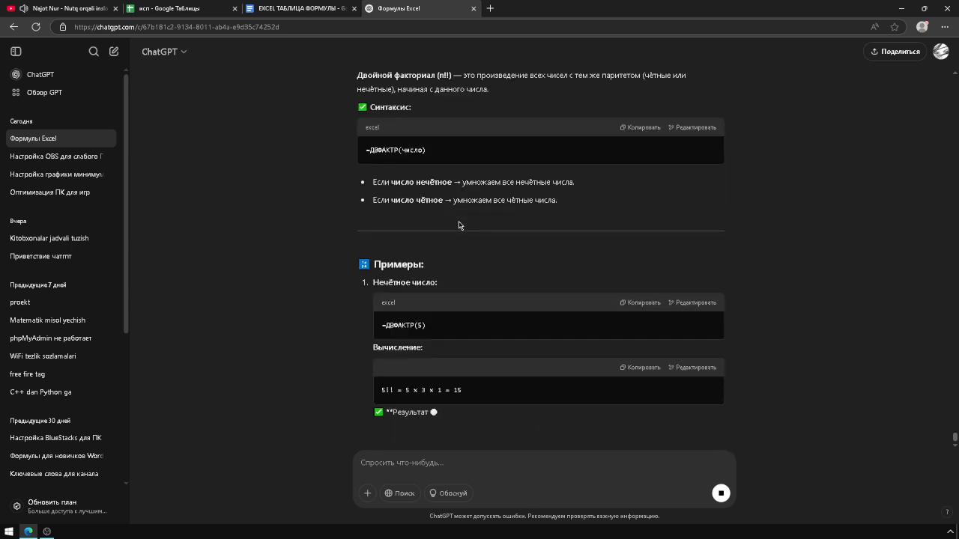
pyautogui.scroll(-1, 460, 225)
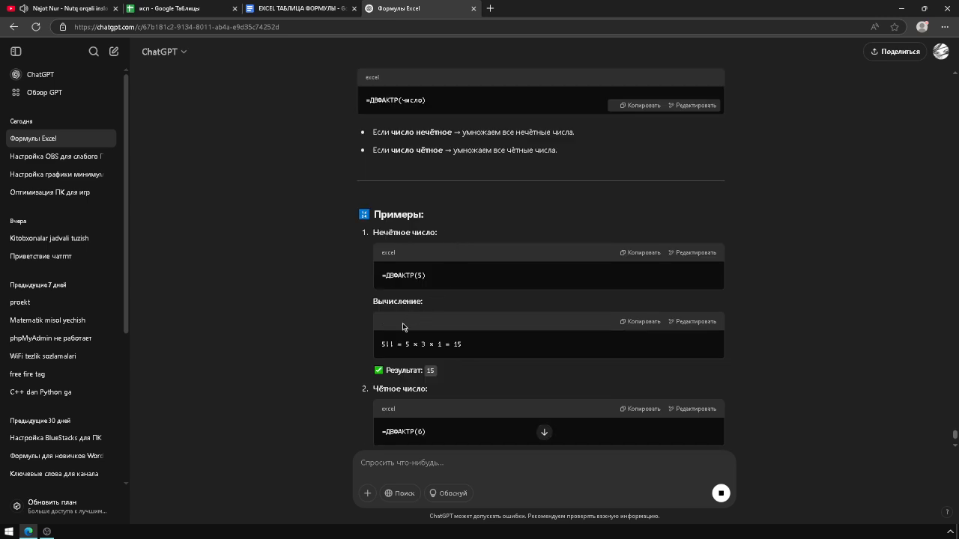
pyautogui.moveTo(411, 348); pyautogui.dragTo(381, 347)
pyautogui.click(409, 345)
pyautogui.scroll(-2, 512, 312)
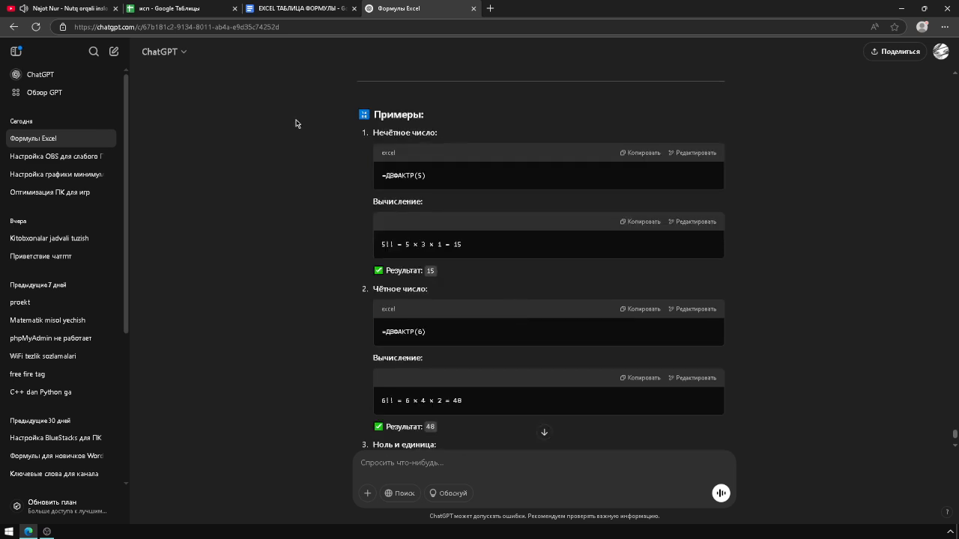
# Switch to the EXCEL ТАБЛИЦА ФОРМУЛЫ document and begin list item 62 with "=ДФАКТР - Jup san bolsa jup sanlardi kobeytip shigadi, al".
pyautogui.click(279, 7)
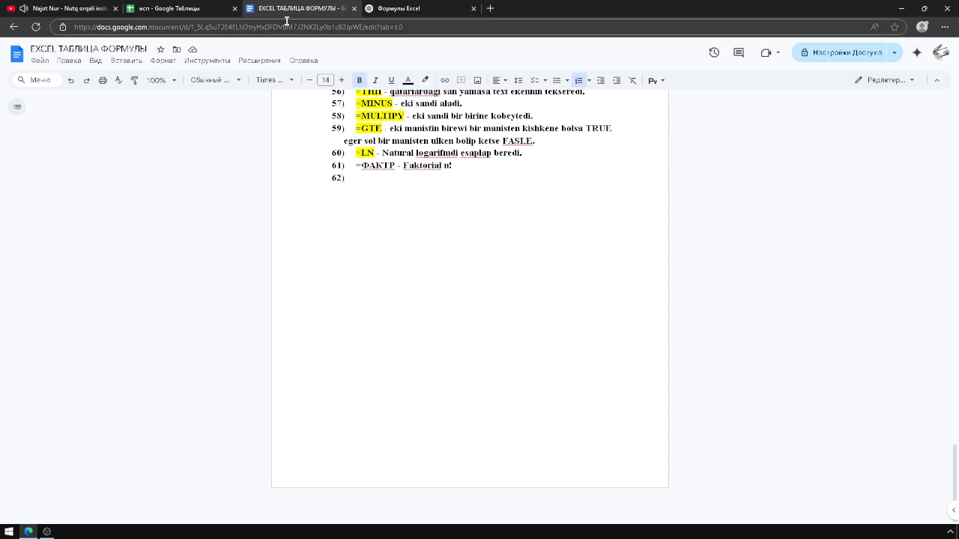
pyautogui.write('=')
pyautogui.write(';ДВ')
pyautogui.press('BackSpace')
pyautogui.press('BackSpace')
pyautogui.press('BackSpace')
pyautogui.write('ДВ')
pyautogui.press('BackSpace')
pyautogui.write('ФАКТ')
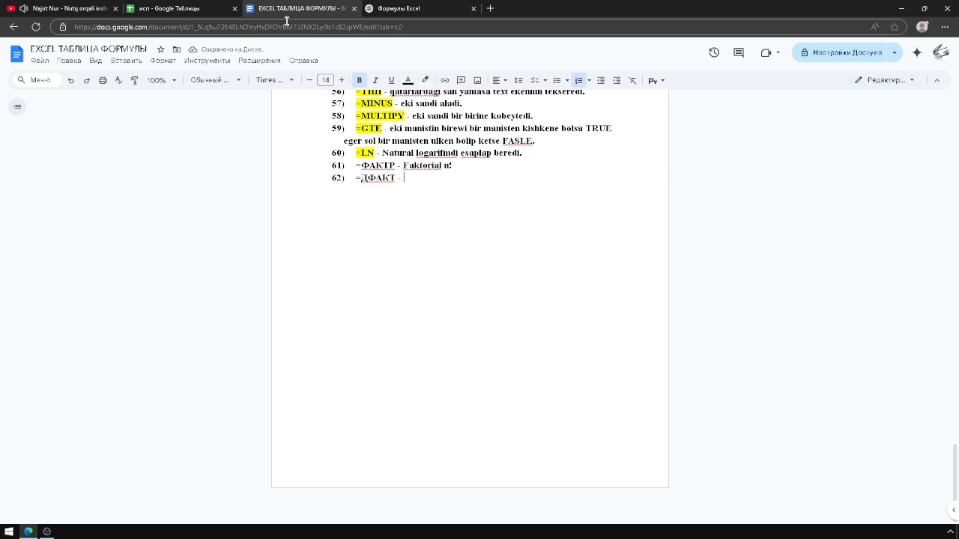
pyautogui.press('BackSpace')
pyautogui.write('Р - Jup san bolsa jup sa')
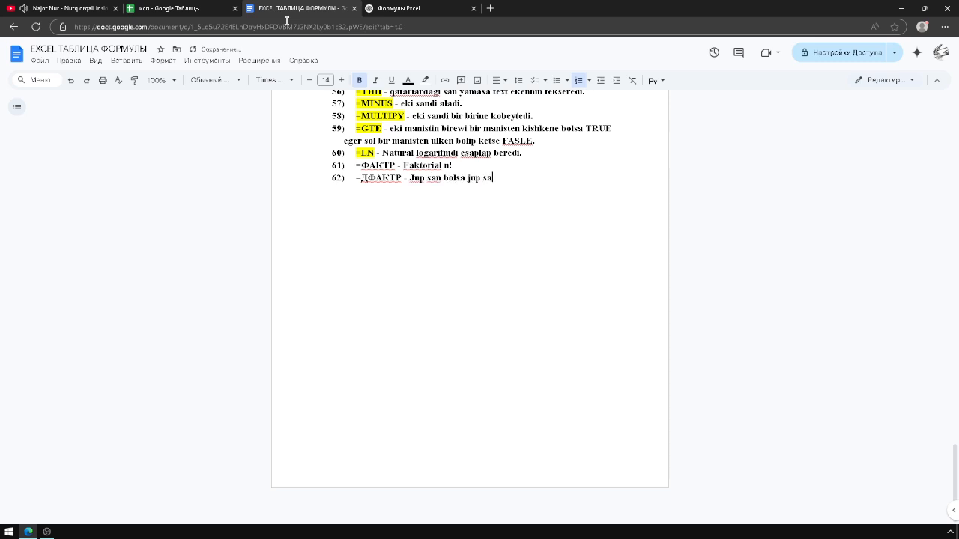
pyautogui.write('nlardi kobeytip shigadi, al ')
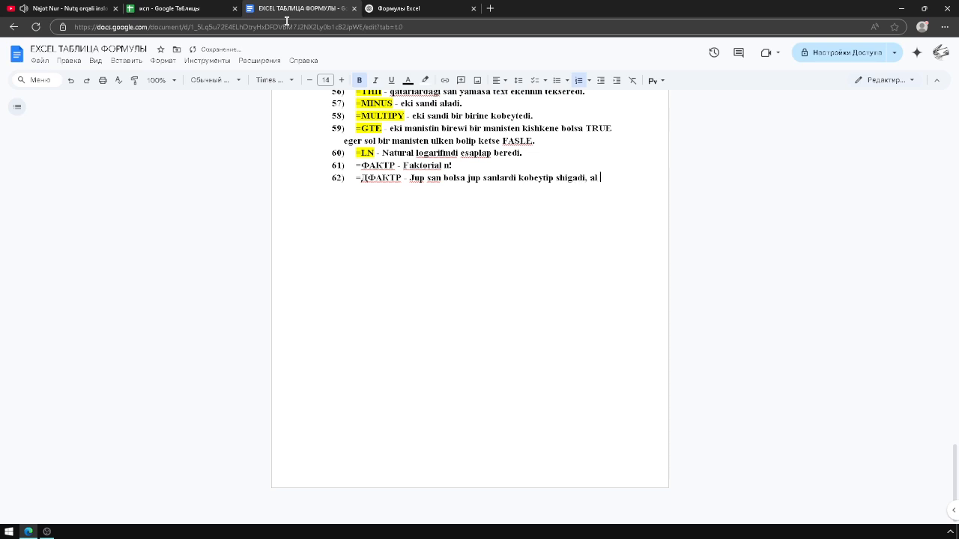
# Complete list item 62 with "taq san bolsa taq sanlardi kobeytip shiagdi." and start a new numbered item below it.
pyautogui.write('taq san bolsa taq sanlardi ko')
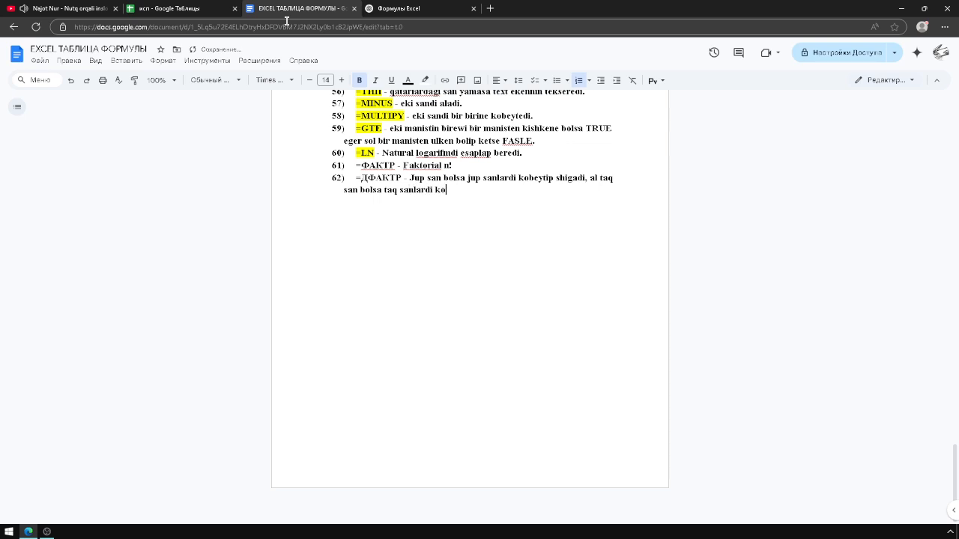
pyautogui.write('beytip shiagdi.')
pyautogui.press('Return')
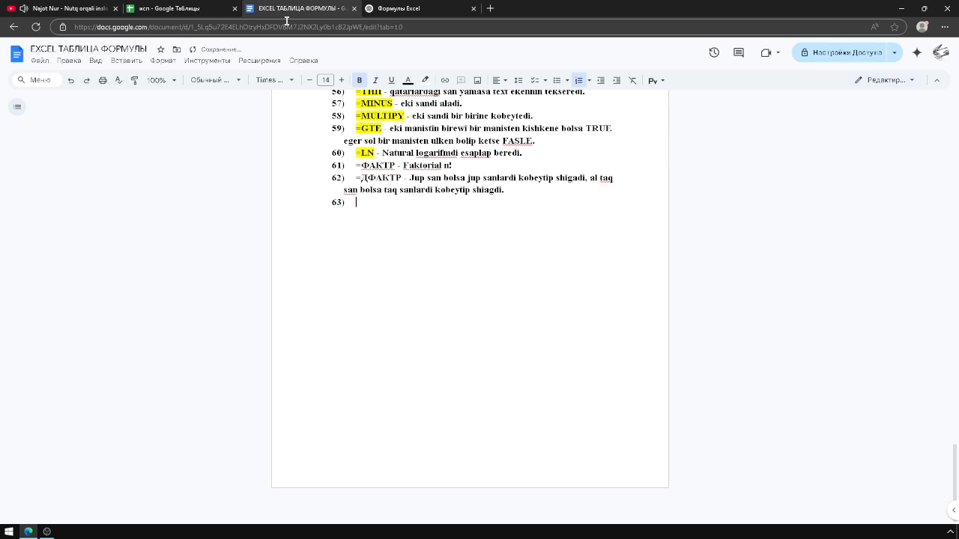
# Return to the исп spreadsheet and try the ФИШЕРОБР function in place of the formula in cell C4.
pyautogui.click(413, 8)
pyautogui.click(187, 9)
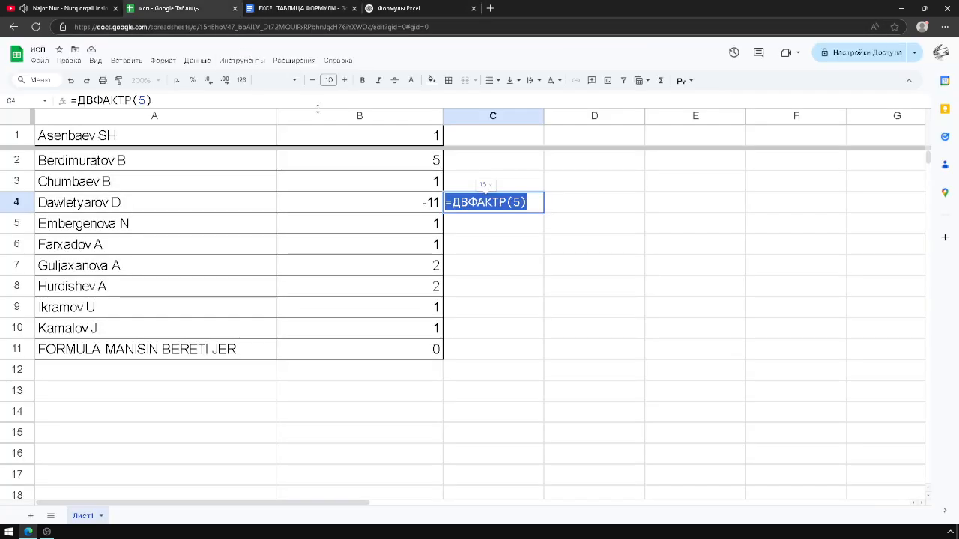
pyautogui.write('=ф')
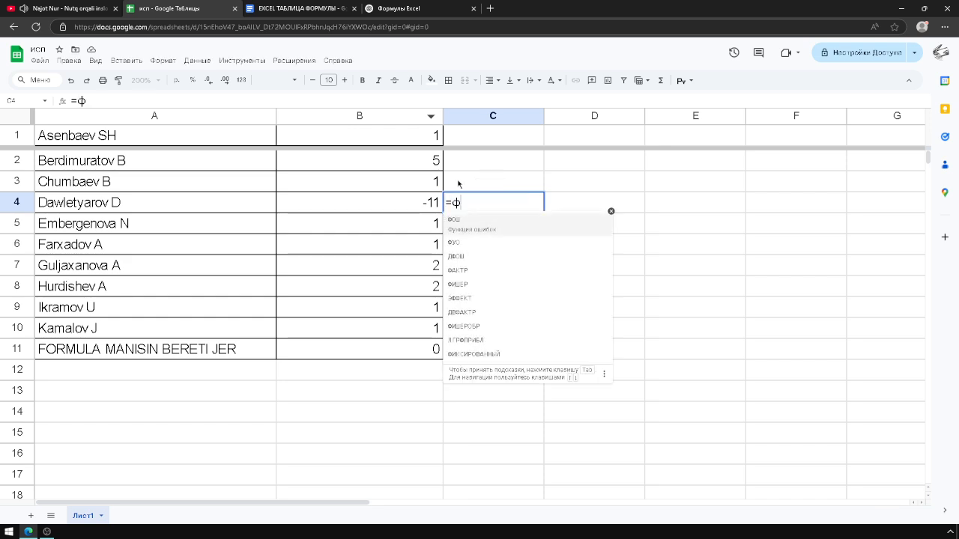
pyautogui.click(488, 324)
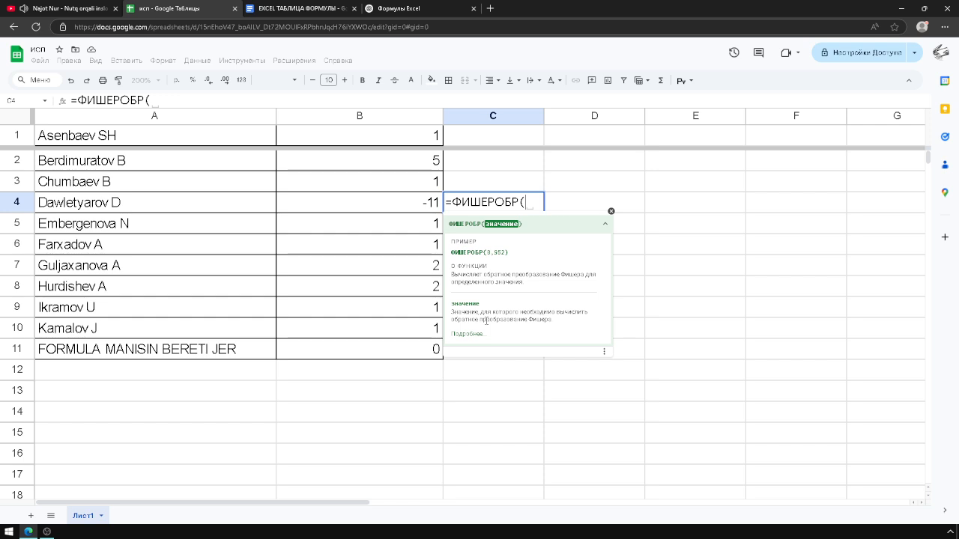
pyautogui.press('BackSpace')
pyautogui.press('BackSpace')
pyautogui.press('BackSpace')
pyautogui.press('BackSpace')
pyautogui.press('BackSpace')
pyautogui.press('BackSpace')
pyautogui.press('BackSpace')
pyautogui.press('BackSpace')
pyautogui.press('BackSpace')
# Try the ЛГРФПРИБЛ function in cell C4 and view its description.
pyautogui.write('ф')
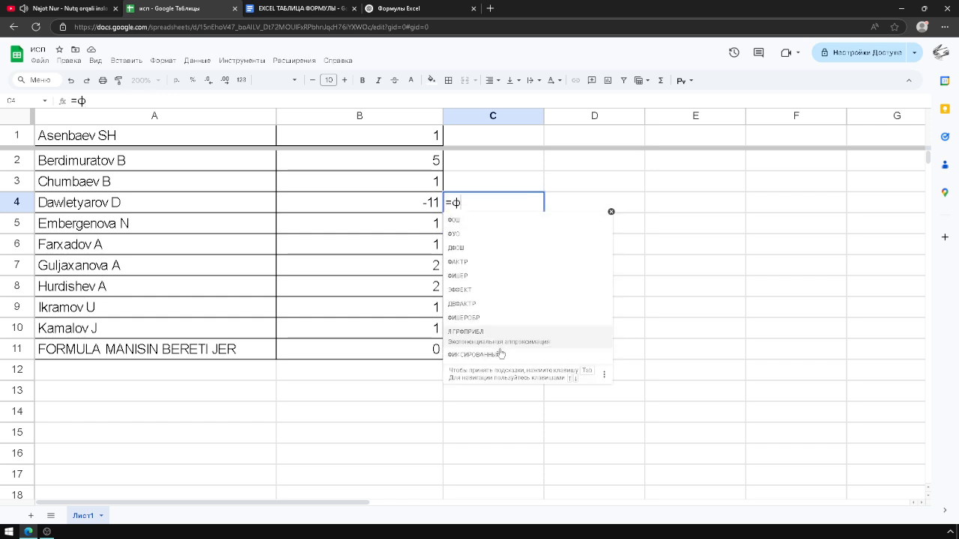
pyautogui.click(500, 341)
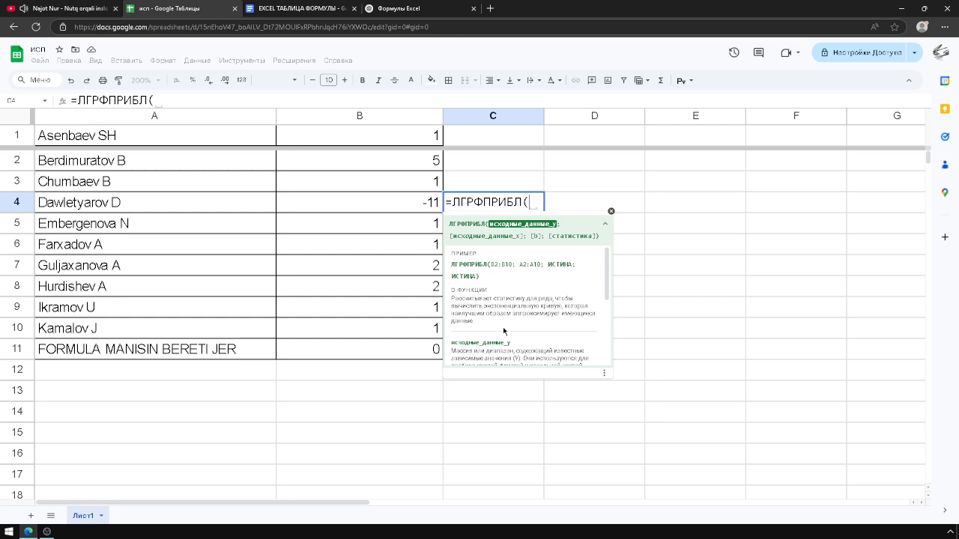
pyautogui.hotkey('ctrl', '+')
pyautogui.hotkey('ctrl', '-')
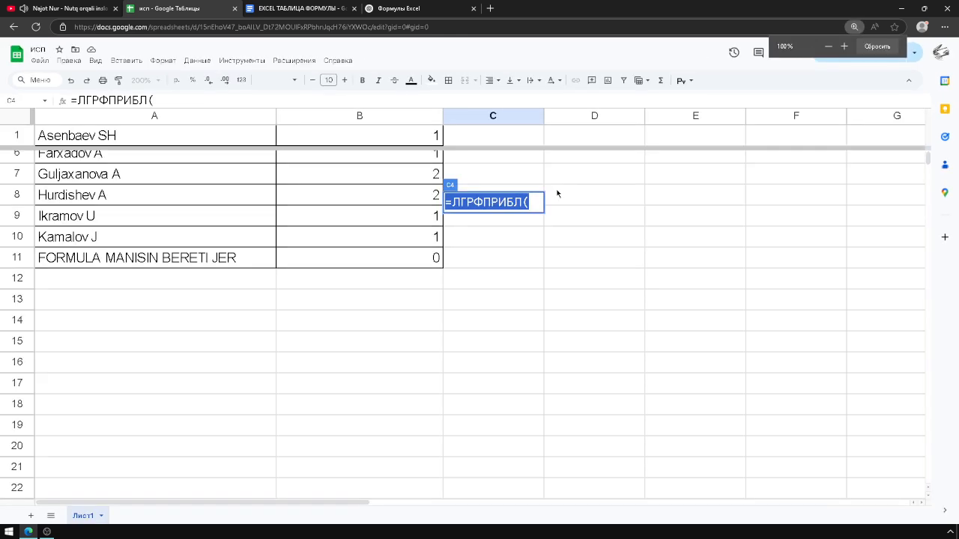
# Try the МИНА function in cell C4 in place of ЛГРФПРИБЛ, then clear it back to the equals sign.
pyautogui.doubleClick(487, 201)
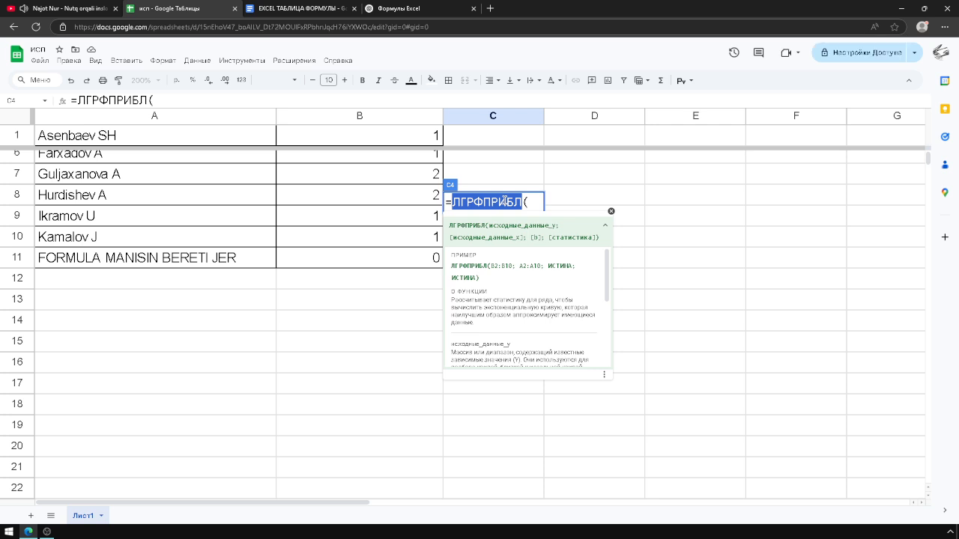
pyautogui.write('а(')
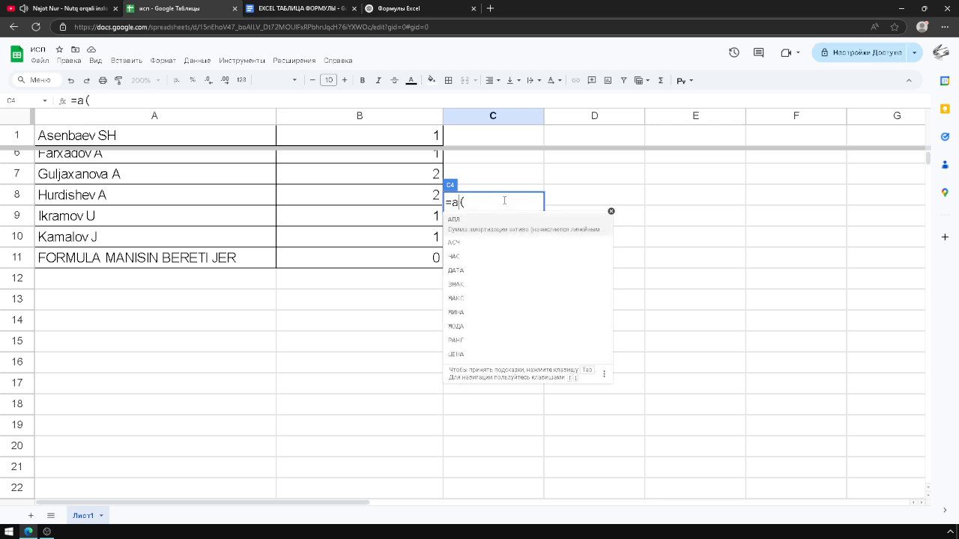
pyautogui.click(481, 316)
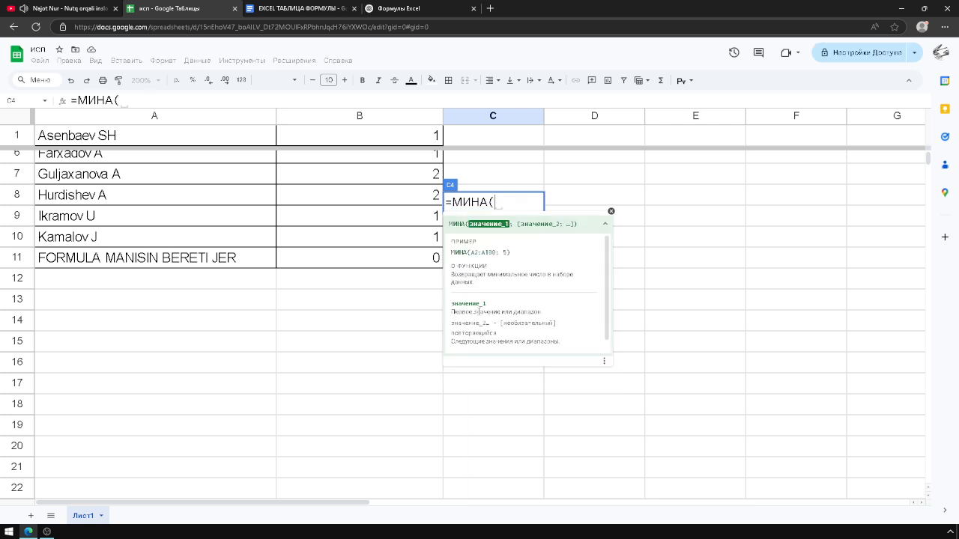
pyautogui.press('BackSpace')
pyautogui.press('BackSpace')
pyautogui.press('BackSpace')
pyautogui.press('BackSpace')
pyautogui.press('BackSpace')
# Look through the function suggestions for и and м, try МОДА in cell C4 and clear it again.
pyautogui.write('и')
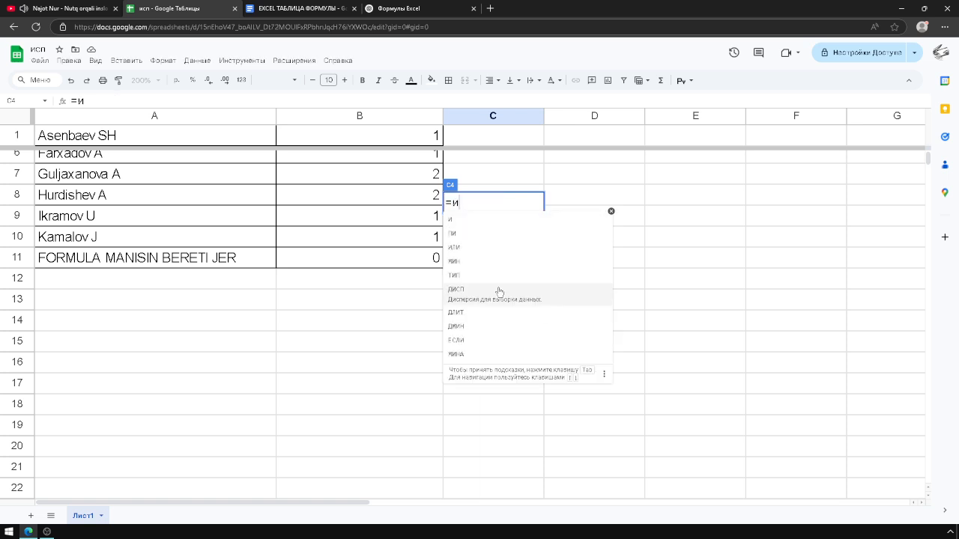
pyautogui.press('BackSpace')
pyautogui.write('м')
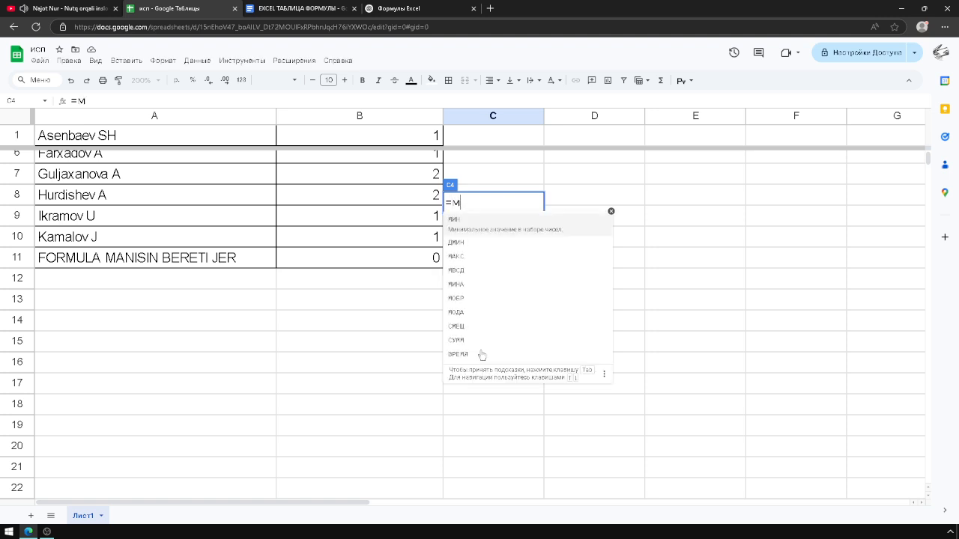
pyautogui.click(452, 315)
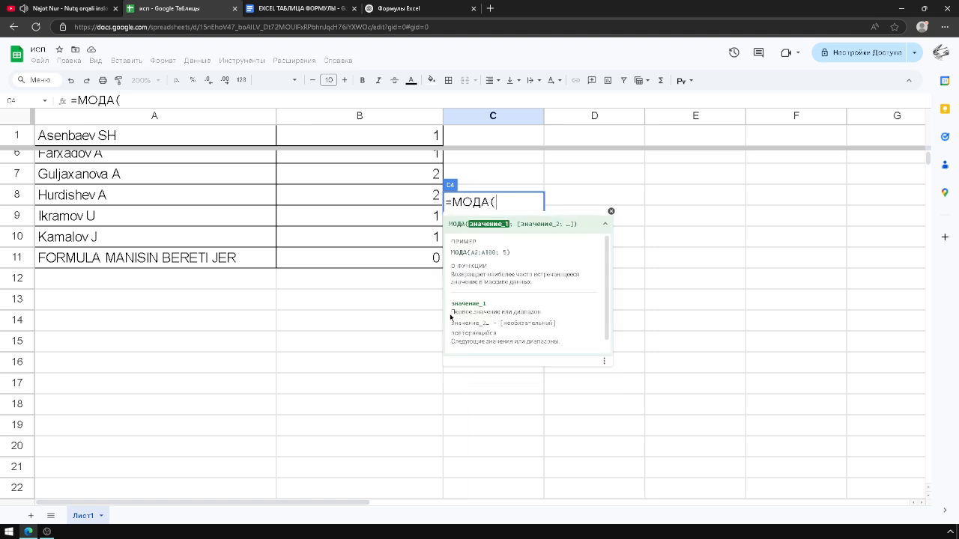
pyautogui.press('BackSpace')
pyautogui.press('BackSpace')
pyautogui.press('BackSpace')
pyautogui.press('BackSpace')
pyautogui.press('BackSpace')
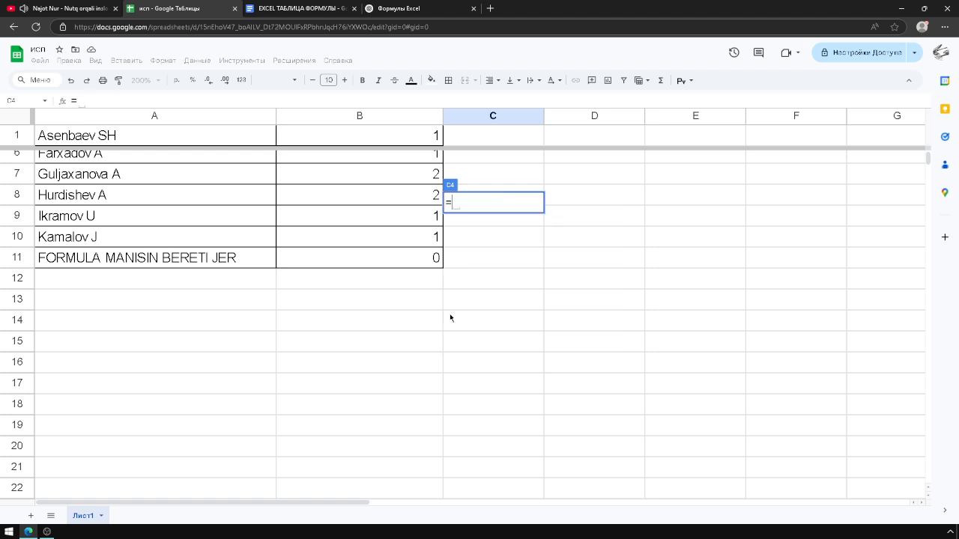
# Try the date-difference function РАЗНДАТ in cell C4 and remove it again.
pyautogui.write('з')
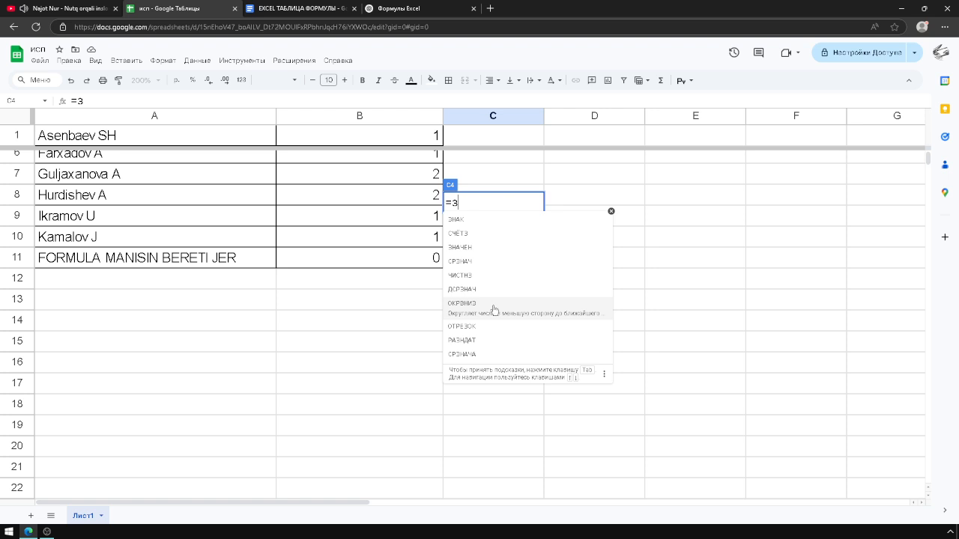
pyautogui.click(485, 331)
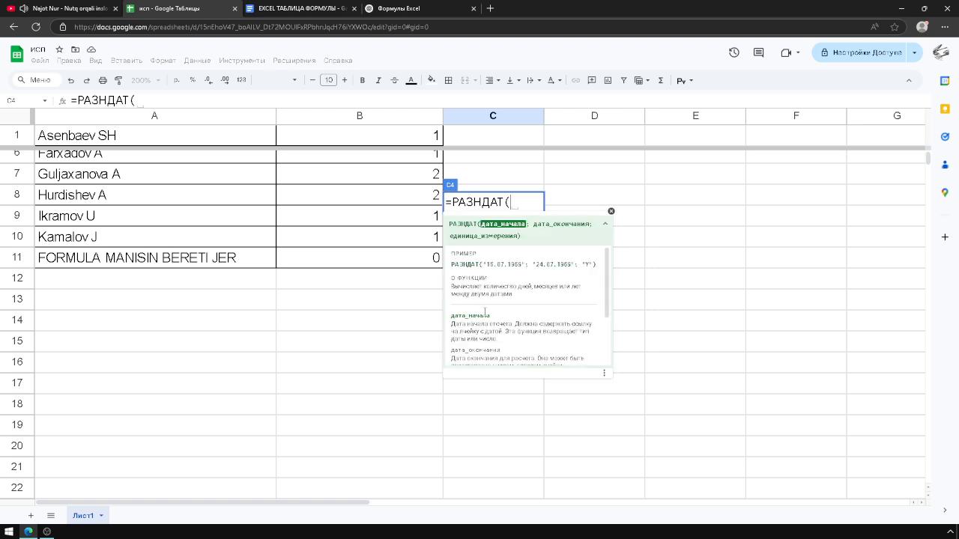
pyautogui.press('BackSpace')
pyautogui.press('BackSpace')
pyautogui.press('BackSpace')
pyautogui.press('BackSpace')
pyautogui.press('BackSpace')
pyautogui.press('BackSpace')
pyautogui.press('BackSpace')
pyautogui.press('BackSpace')
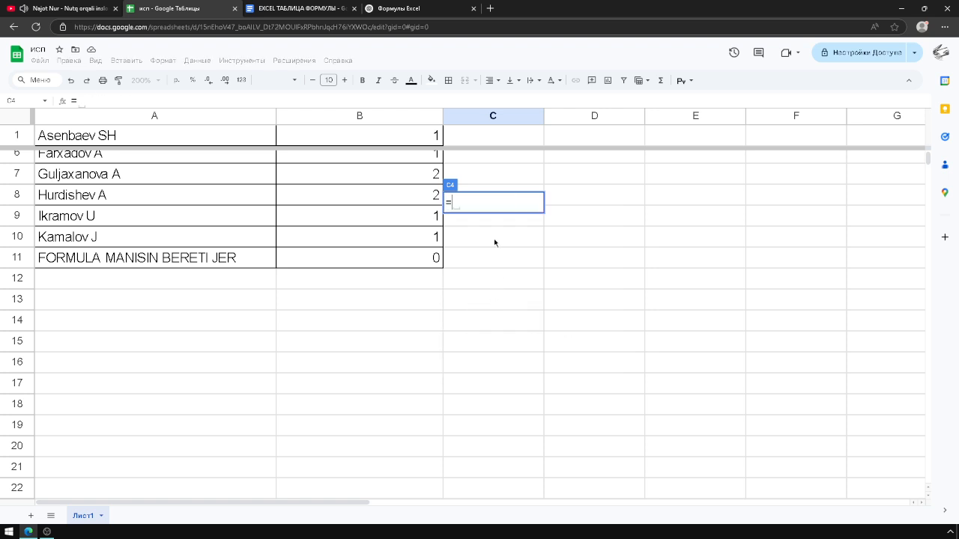
# Try the МАКСА function in cell C4, then replace it with the НЕ function.
pyautogui.write('К')
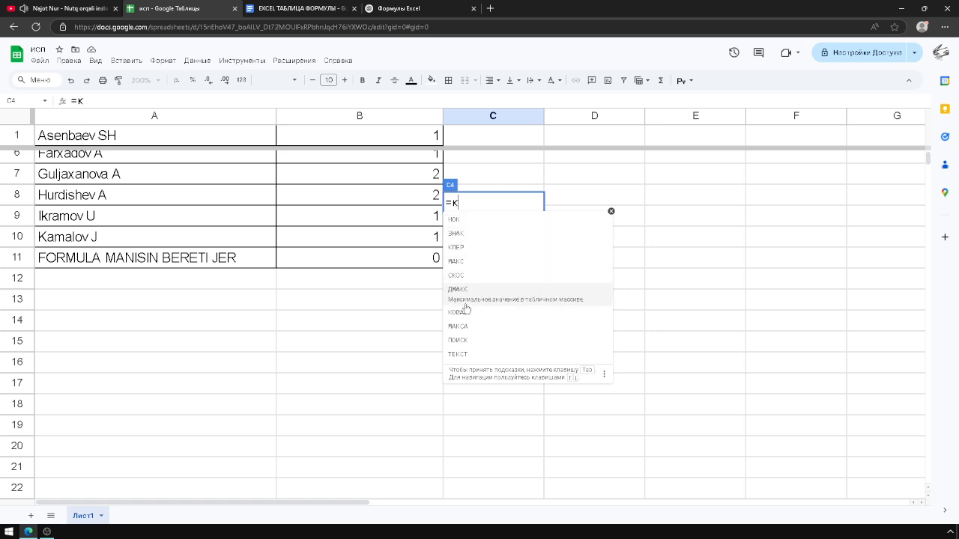
pyautogui.click(470, 332)
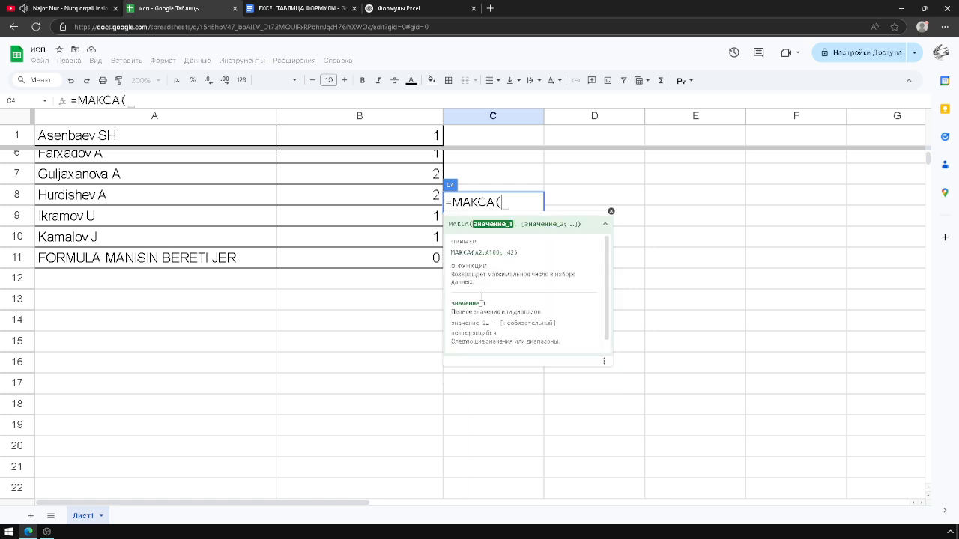
pyautogui.hotkey('ctrl', 'a')
pyautogui.write('===')
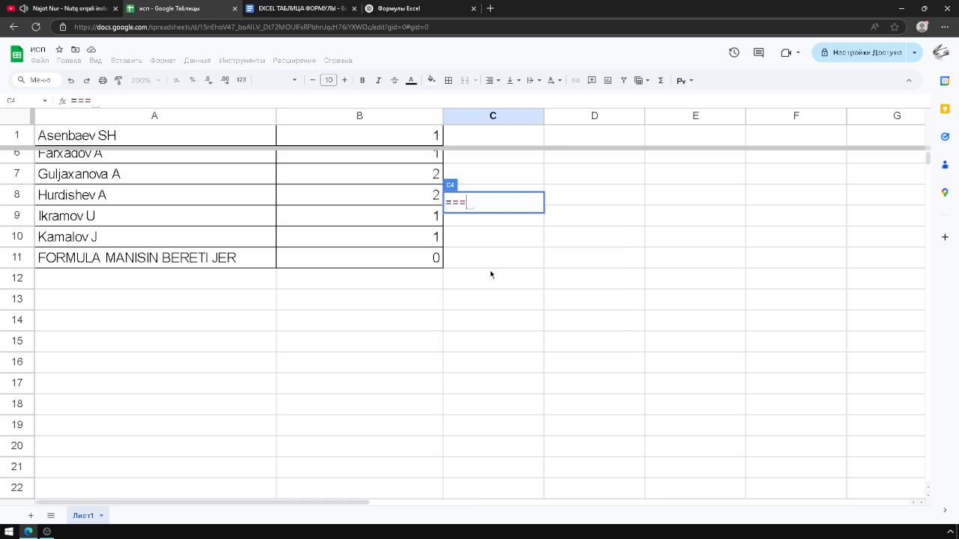
pyautogui.hotkey('ctrl', 'a')
pyautogui.write('=Н')
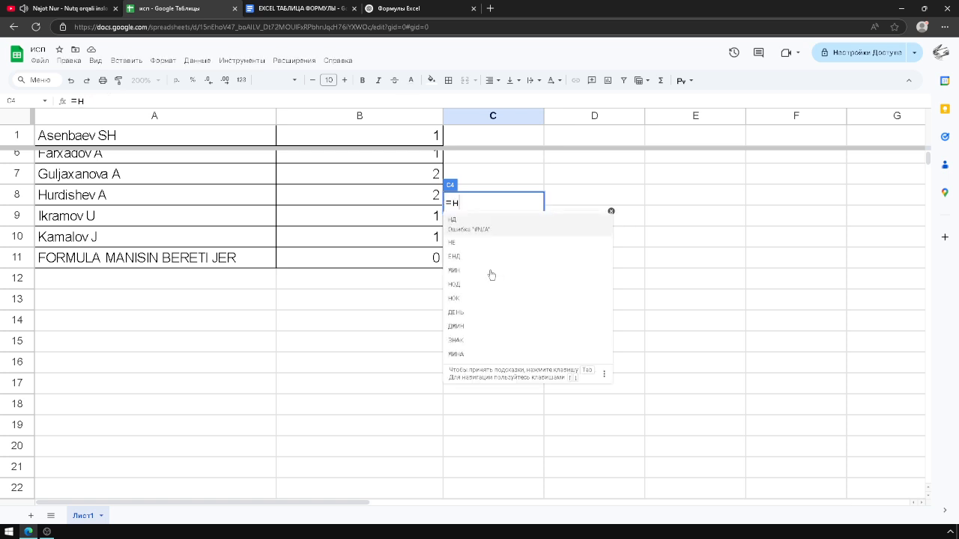
pyautogui.click(483, 236)
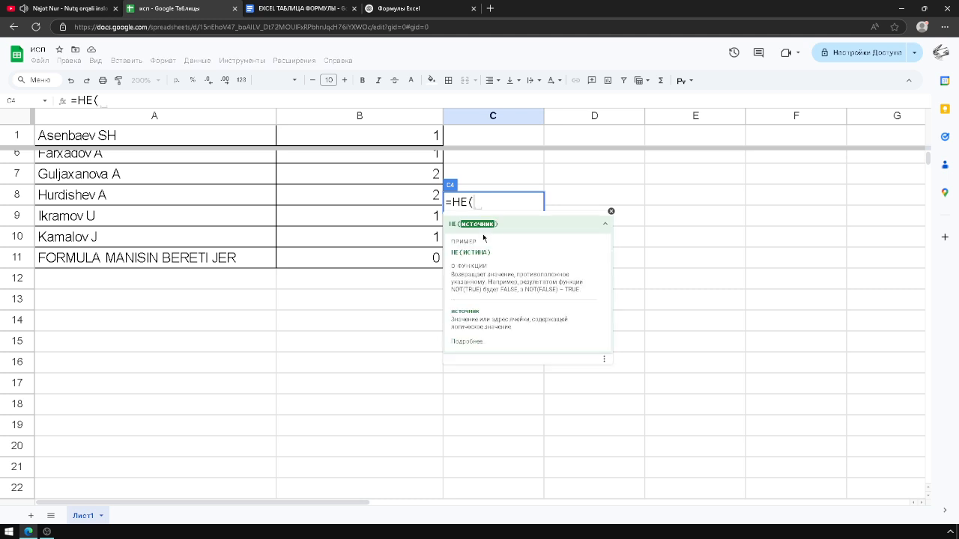
# Replace the content of cell C4 with the start of a ДМИН formula and view its description.
pyautogui.hotkey('ctrl', 'a')
pyautogui.write('=Н')
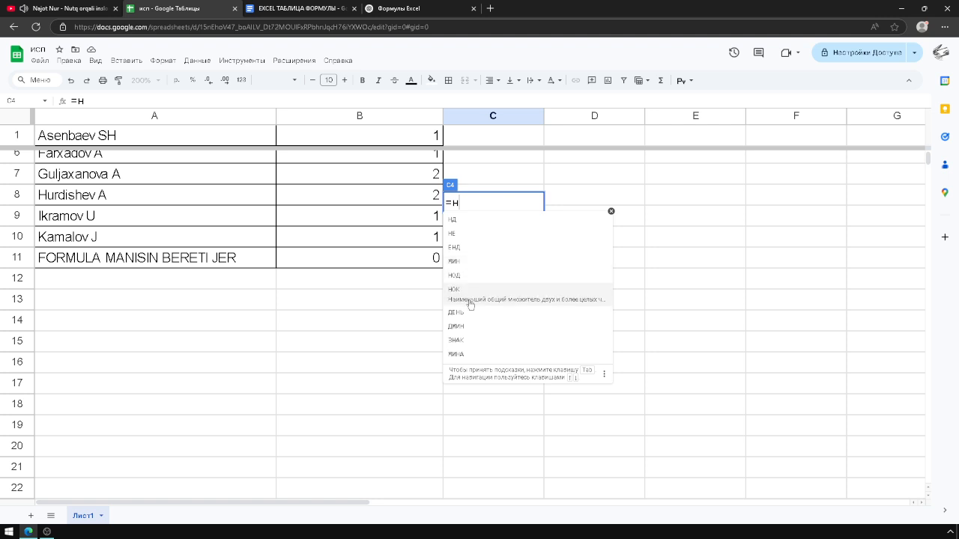
pyautogui.click(456, 327)
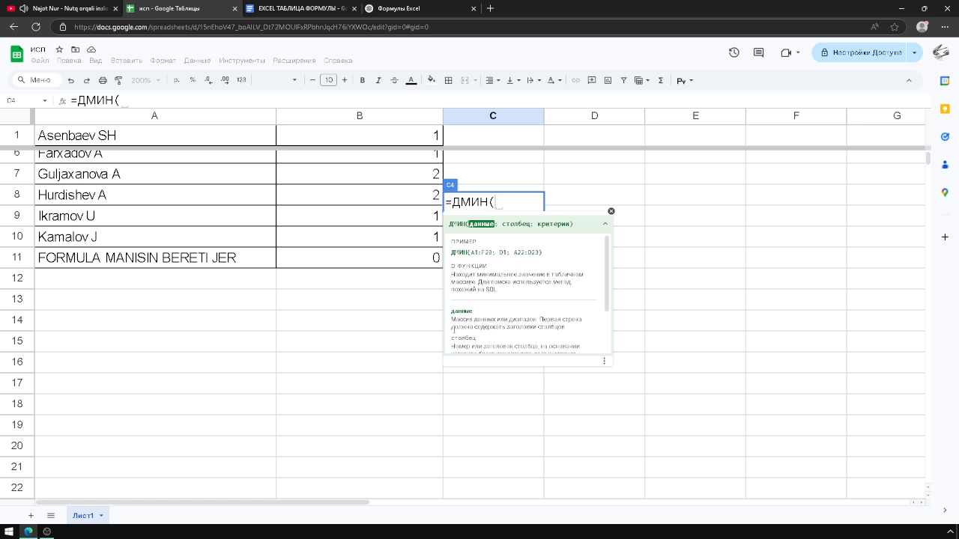
pyautogui.hotkey('ctrl', 'a')
pyautogui.hotkey('ctrl', '=')
pyautogui.hotkey('ctrl', '-')
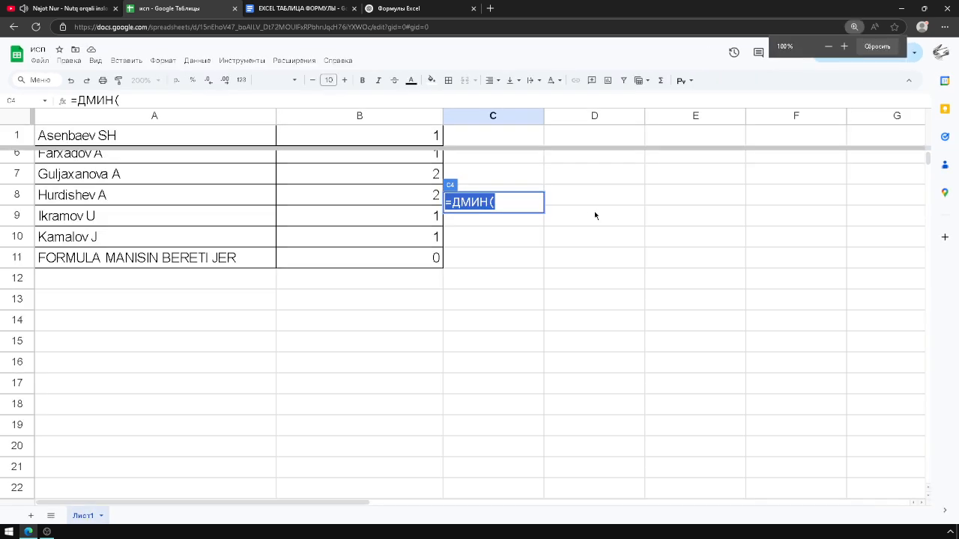
pyautogui.hotkey('ctrl', '=')
pyautogui.hotkey('ctrl', '=')
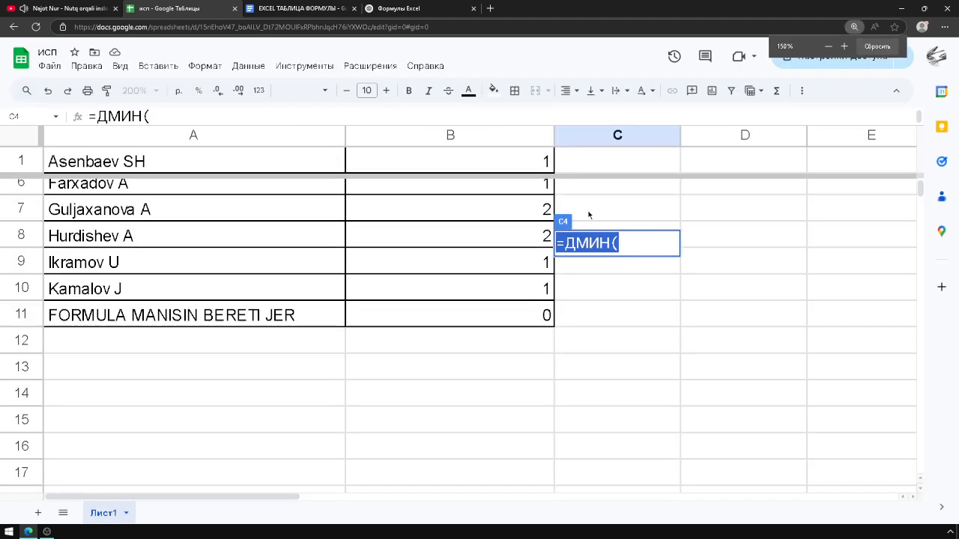
pyautogui.hotkey('ctrl', '=')
pyautogui.hotkey('ctrl', '-')
pyautogui.hotkey('ctrl', '-')
pyautogui.hotkey('ctrl', '-')
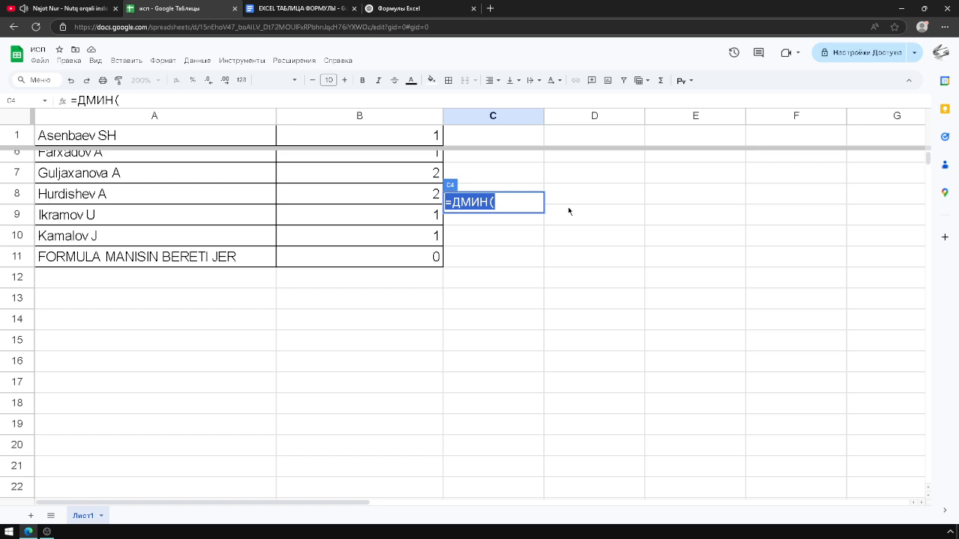
# Replace the content of cell C4 with the comparison formula =GT(5;2).
pyautogui.click(520, 194)
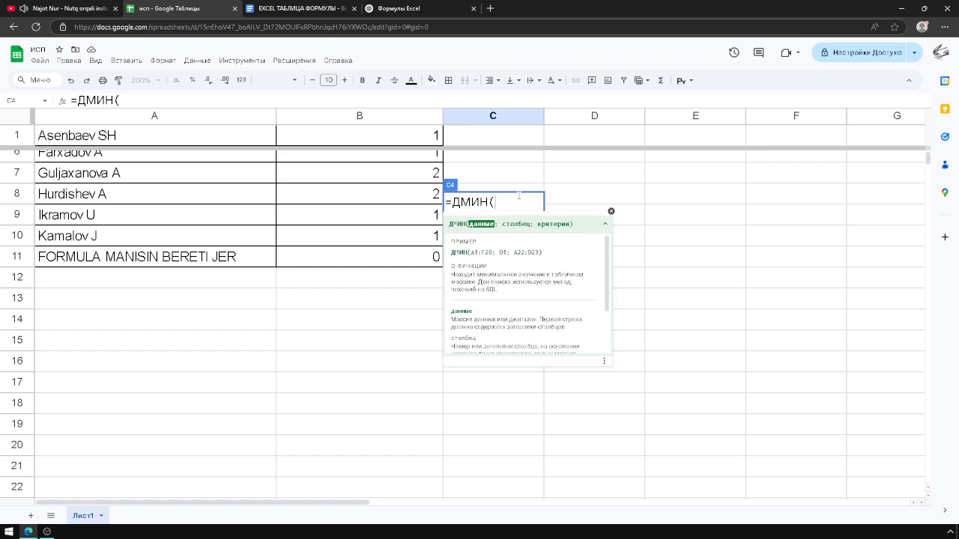
pyautogui.hotkey('ctrl', 'a')
pyautogui.write('=дф')
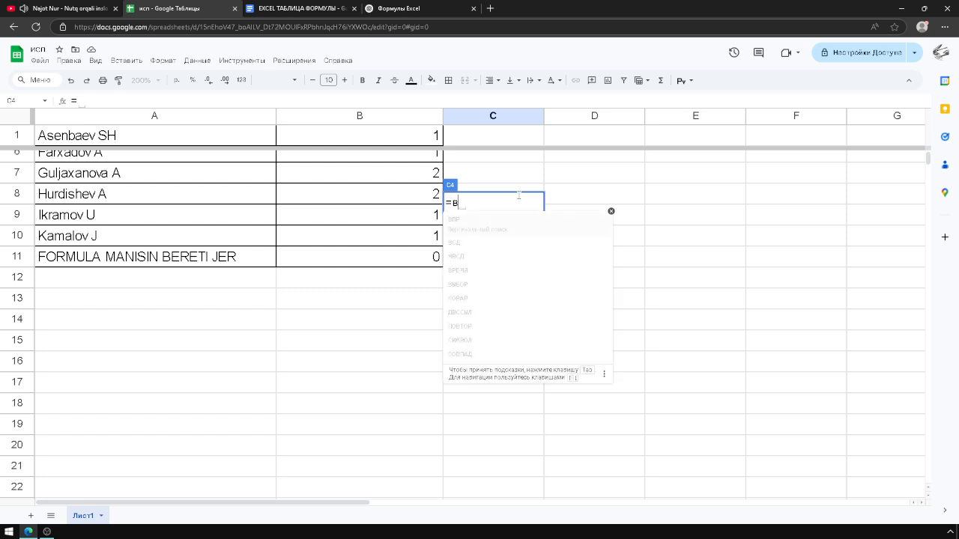
pyautogui.press('BackSpace')
pyautogui.press('BackSpace')
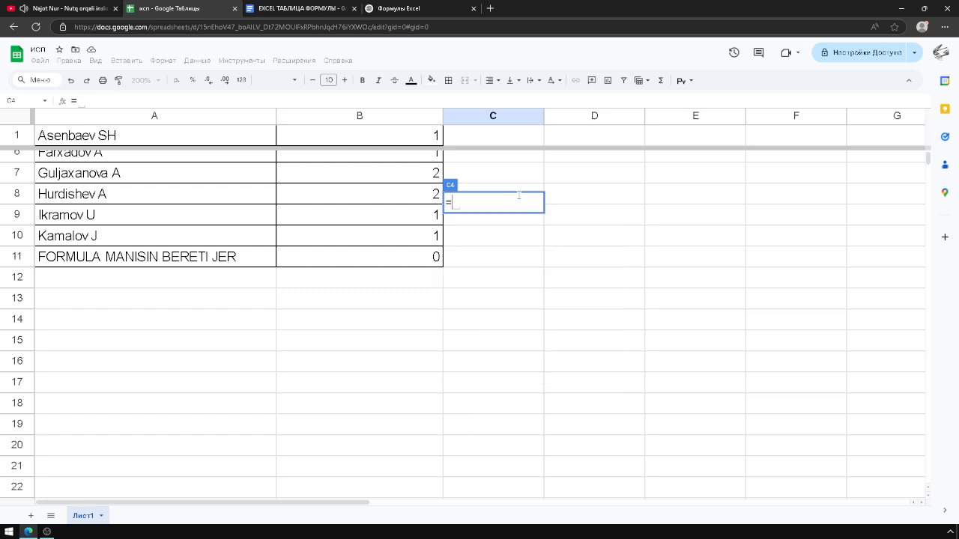
pyautogui.write('gt')
pyautogui.press('BackSpace')
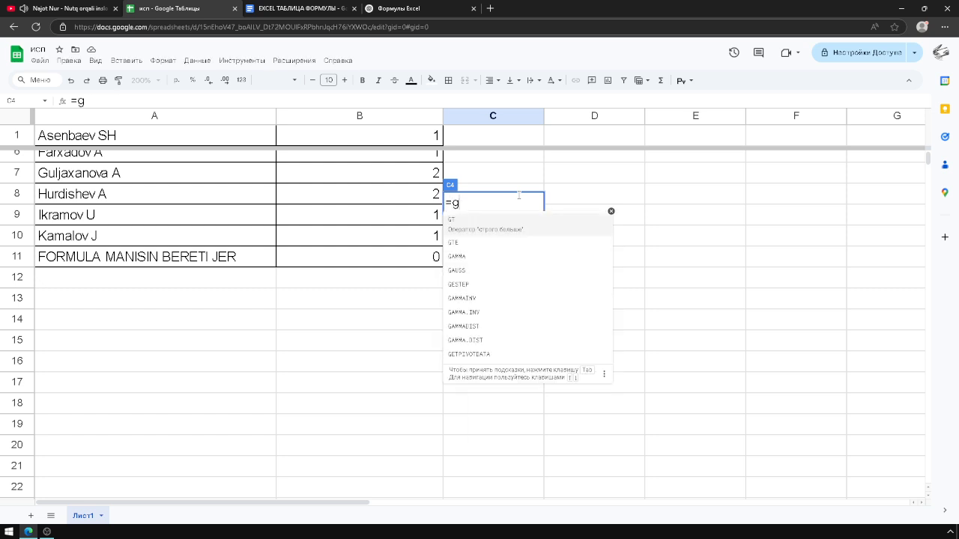
pyautogui.press('Tab')
pyautogui.write('5;2)')
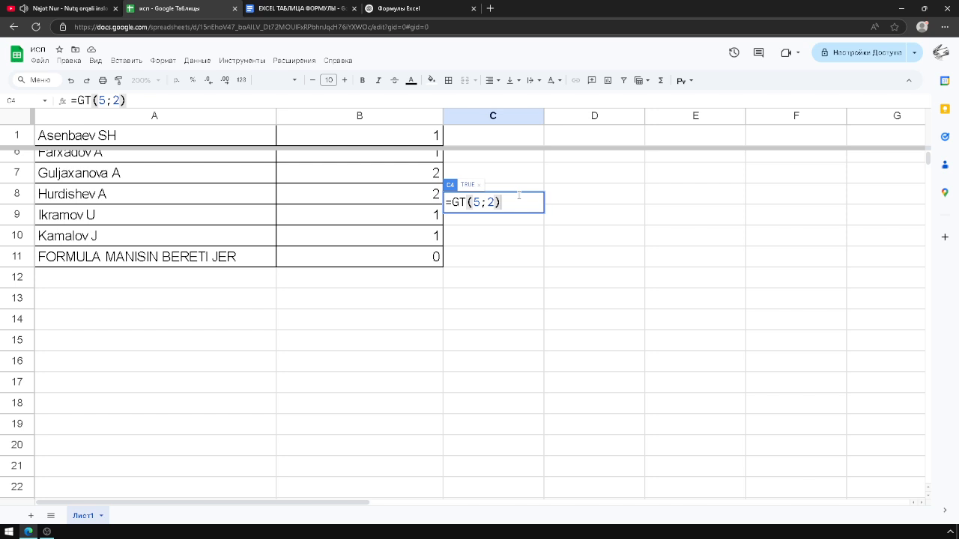
# Replace the formula in cell C4 with the start of an ATAN2 formula picked from the function suggestions.
pyautogui.hotkey('ctrl', 'a')
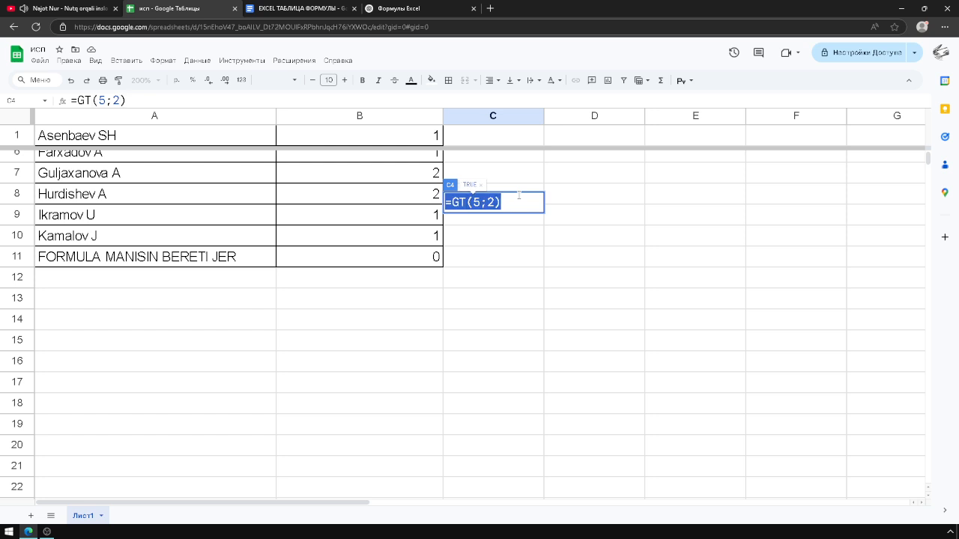
pyautogui.write('=ty')
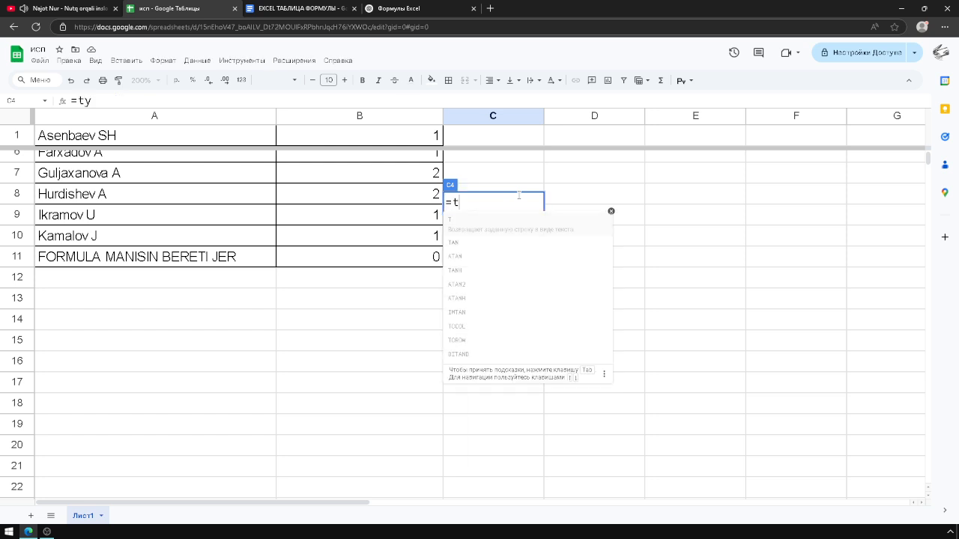
pyautogui.press('BackSpace')
pyautogui.click(477, 284)
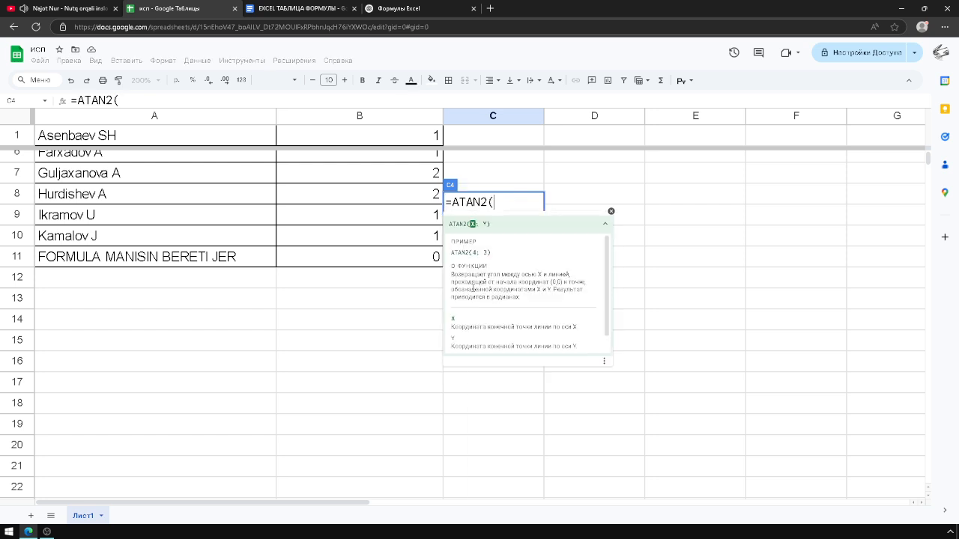
# Search the EXCEL ТАБЛИЦА ФОРМУЛЫ document for "atan" and close the find and replace dialog.
pyautogui.click(300, 9)
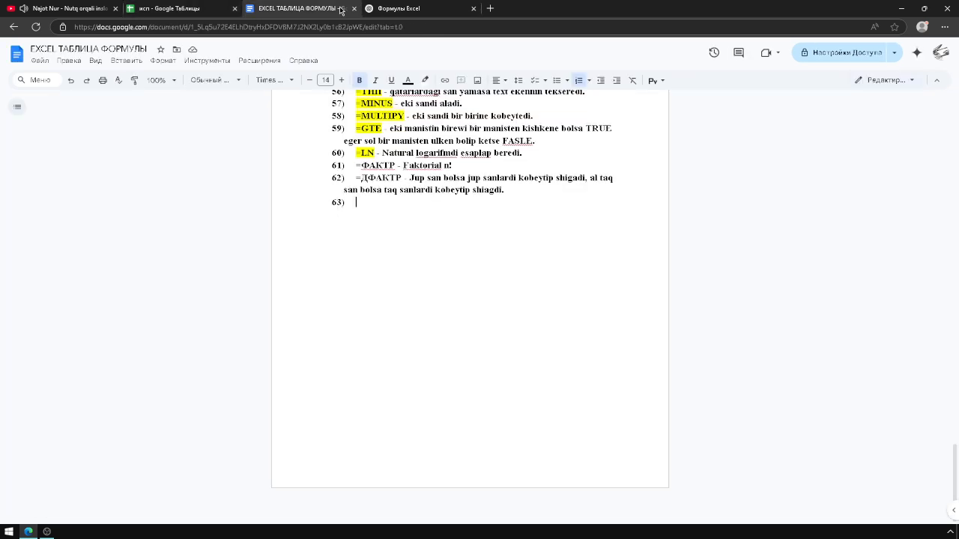
pyautogui.click(169, 8)
pyautogui.click(322, 9)
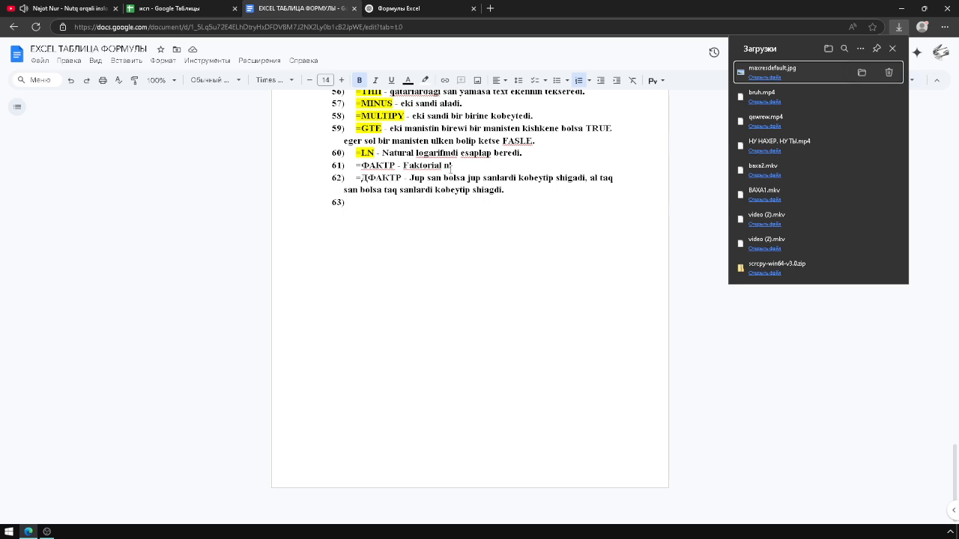
pyautogui.click(434, 207)
pyautogui.hotkey('ctrl', 'h')
pyautogui.write('фак')
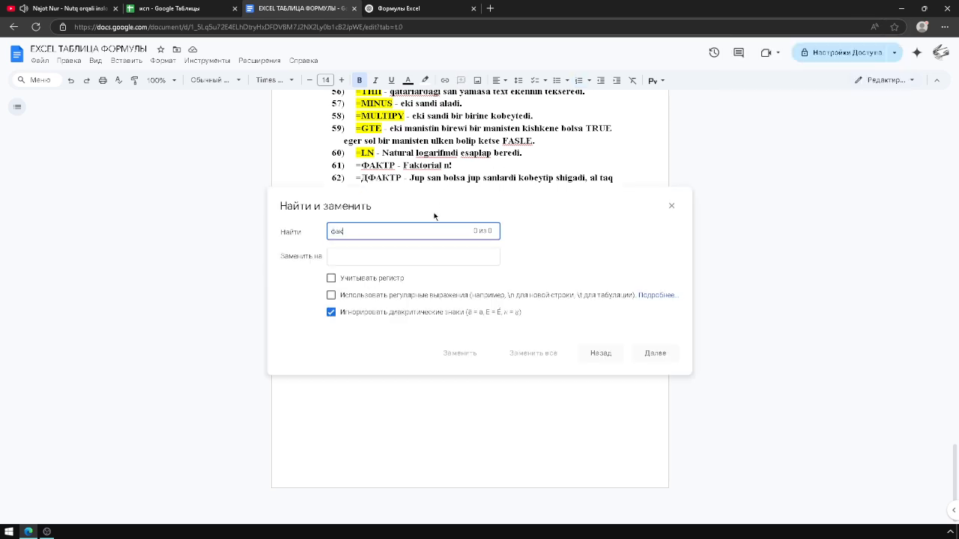
pyautogui.write('а')
pyautogui.hotkey('ctrl', 'a')
pyautogui.write('ara')
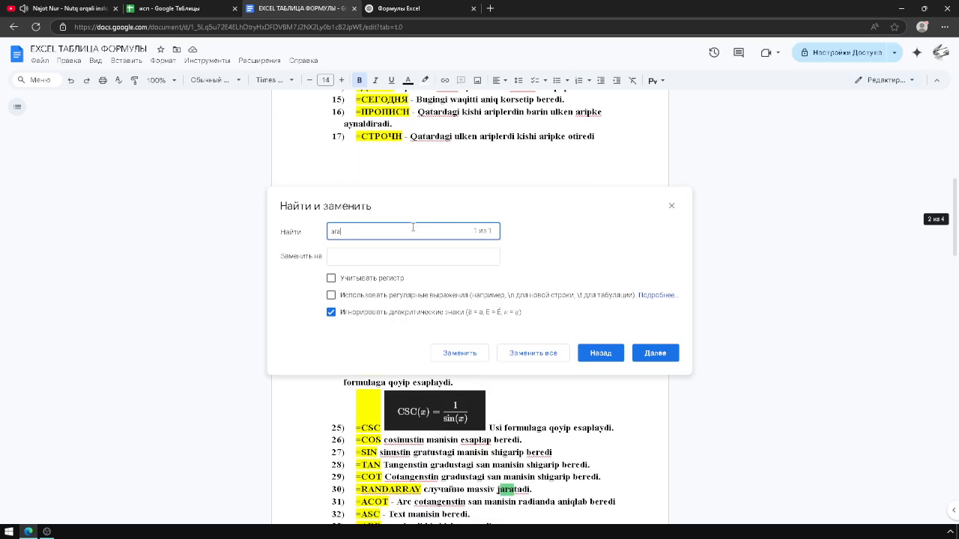
pyautogui.hotkey('ctrl', 'a')
pyautogui.write('atanl')
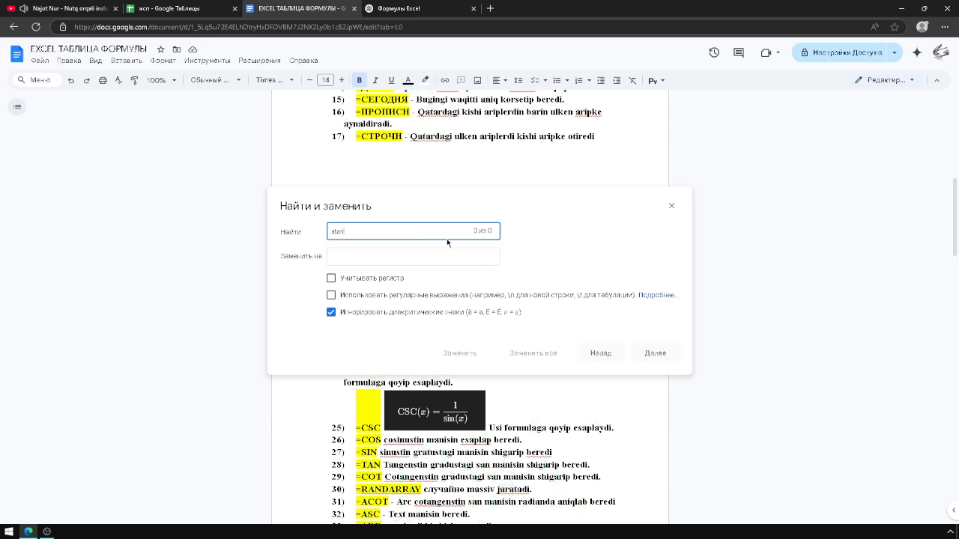
pyautogui.click(672, 206)
# Return to the исп spreadsheet and complete the formula in cell C4 as =ATAN2(4;4).
pyautogui.click(203, 8)
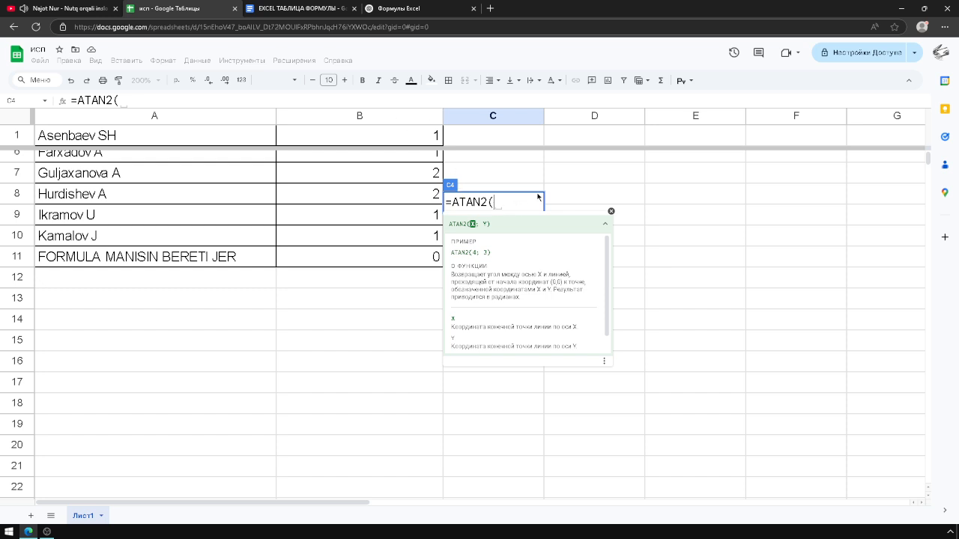
pyautogui.write('41')
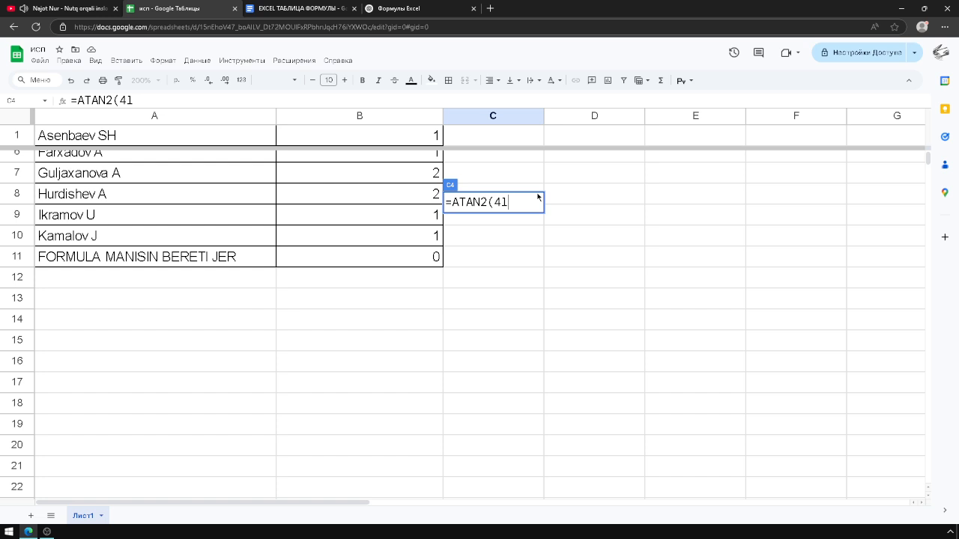
pyautogui.write(';4')
pyautogui.press('BackSpace')
pyautogui.press('BackSpace')
pyautogui.press('BackSpace')
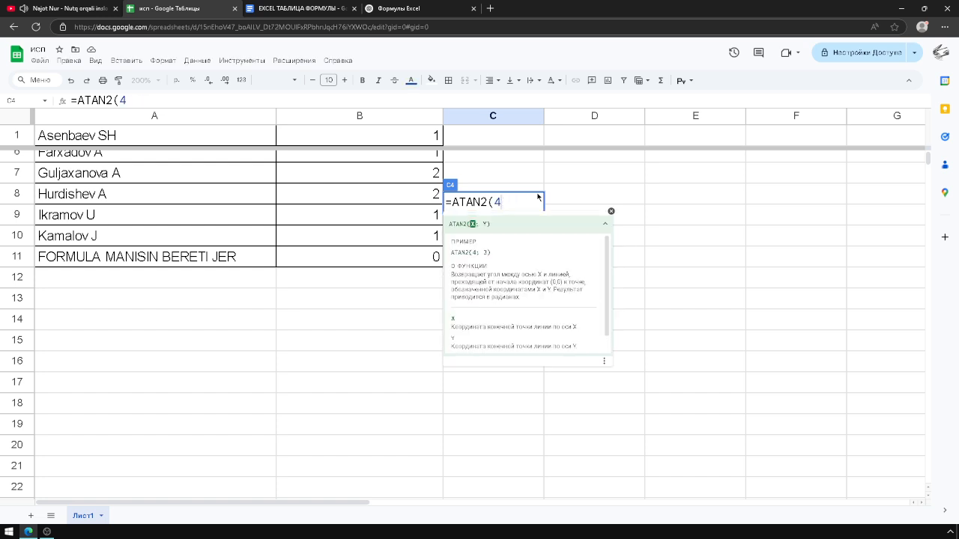
pyautogui.write(';4)')
pyautogui.press('Return')
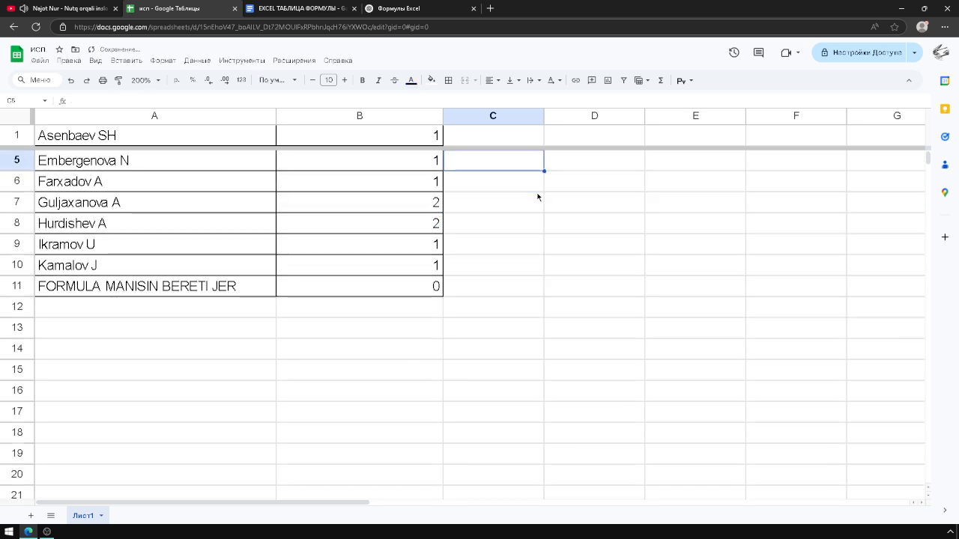
# Copy the formula =ATAN2(4;4) from cell C4 and send it to ChatGPT in the Формулы Excel conversation.
pyautogui.rightClick(538, 196)
pyautogui.scroll(1, 519, 182)
pyautogui.doubleClick(495, 197)
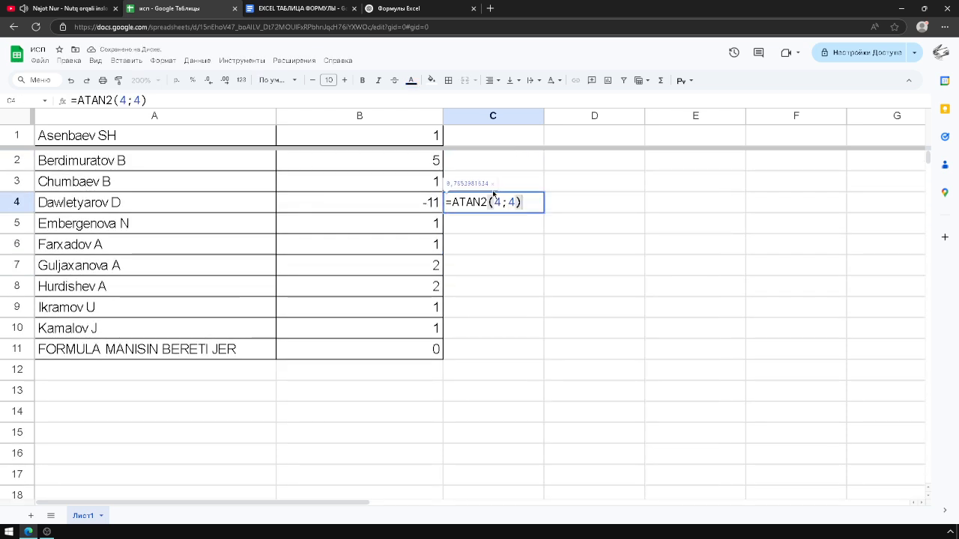
pyautogui.click(415, 6)
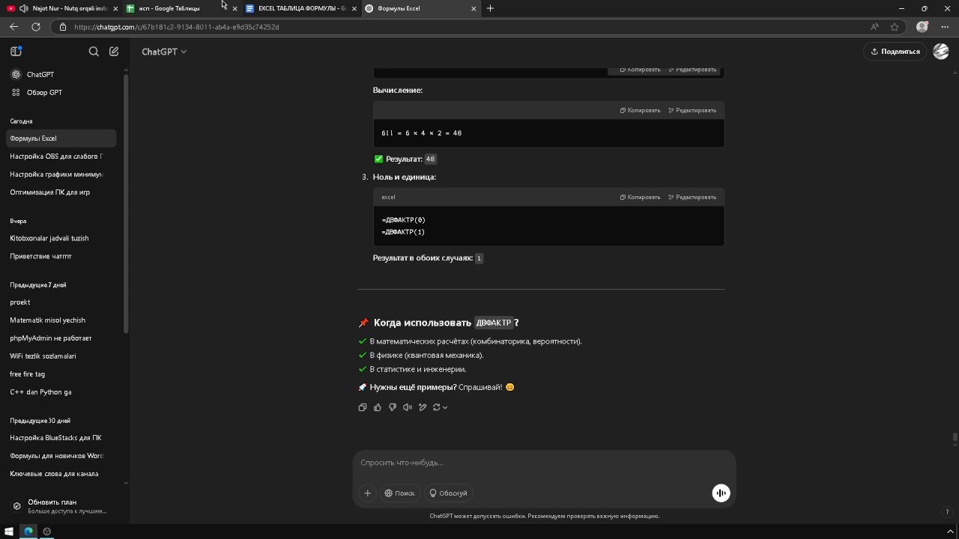
pyautogui.click(223, 4)
pyautogui.click(295, 6)
pyautogui.click(203, 6)
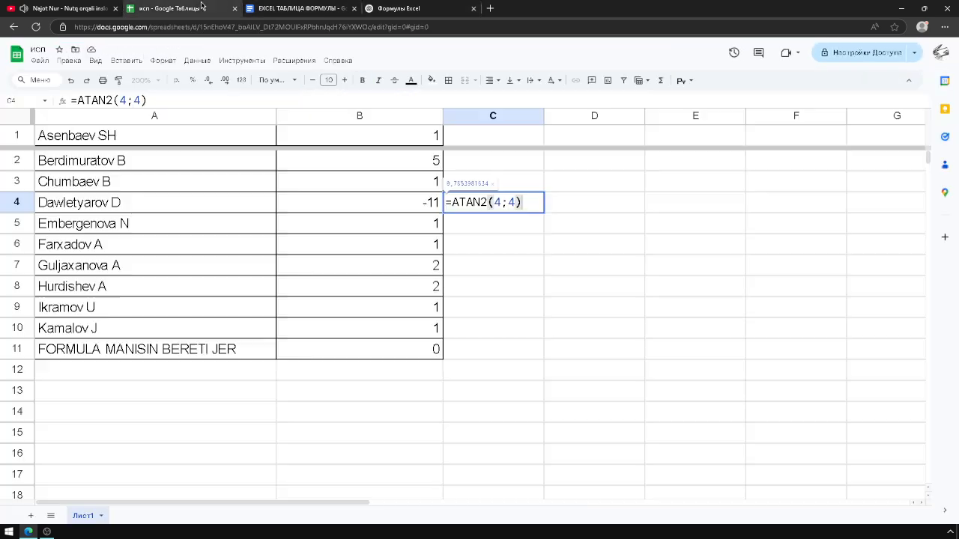
pyautogui.click(295, 8)
pyautogui.click(409, 8)
pyautogui.write('=ATAN2(4;4)')
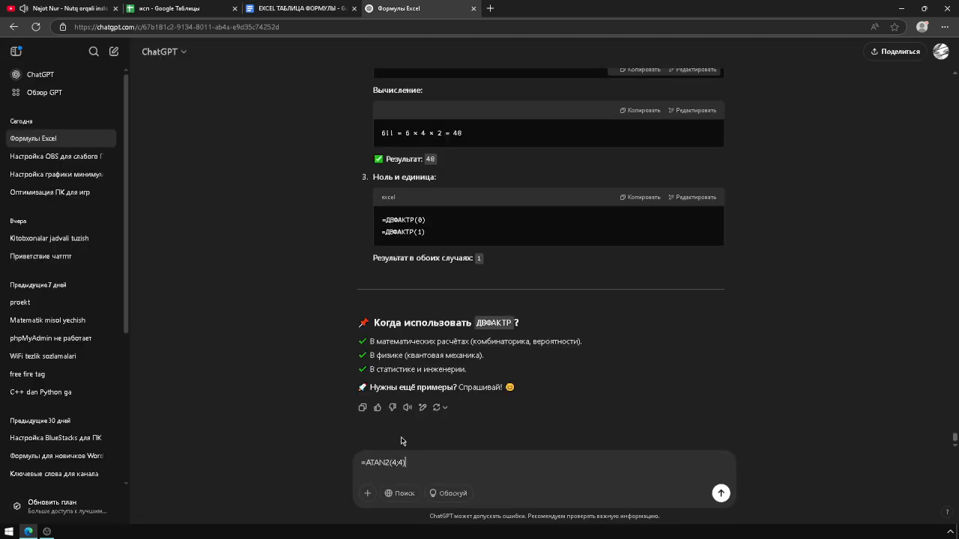
pyautogui.press('Return')
# Start item 63 of the list in the EXCEL ТАБЛИЦА ФОРМУЛЫ document with "=ATAN2 -".
pyautogui.click(289, 9)
pyautogui.scroll(-15, 473, 288)
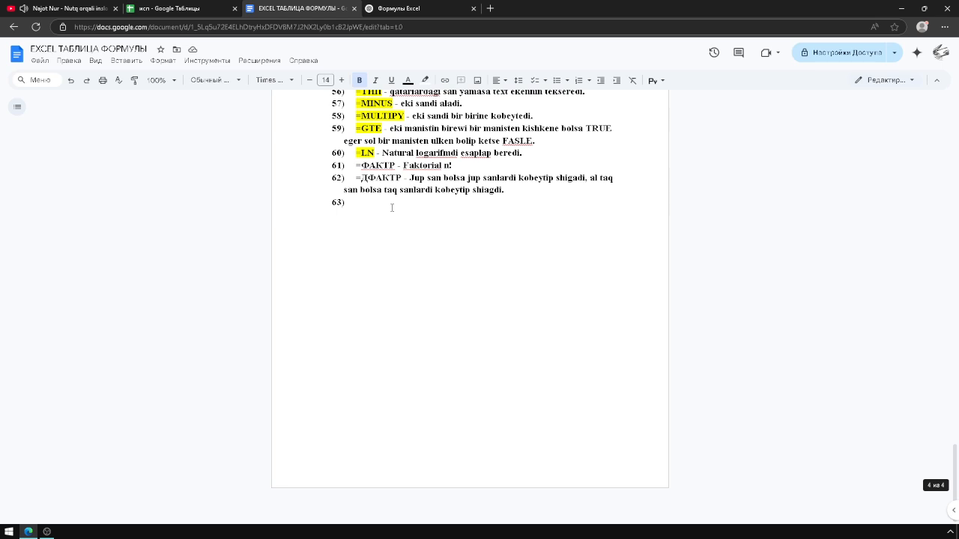
pyautogui.click(391, 207)
pyautogui.write('=a')
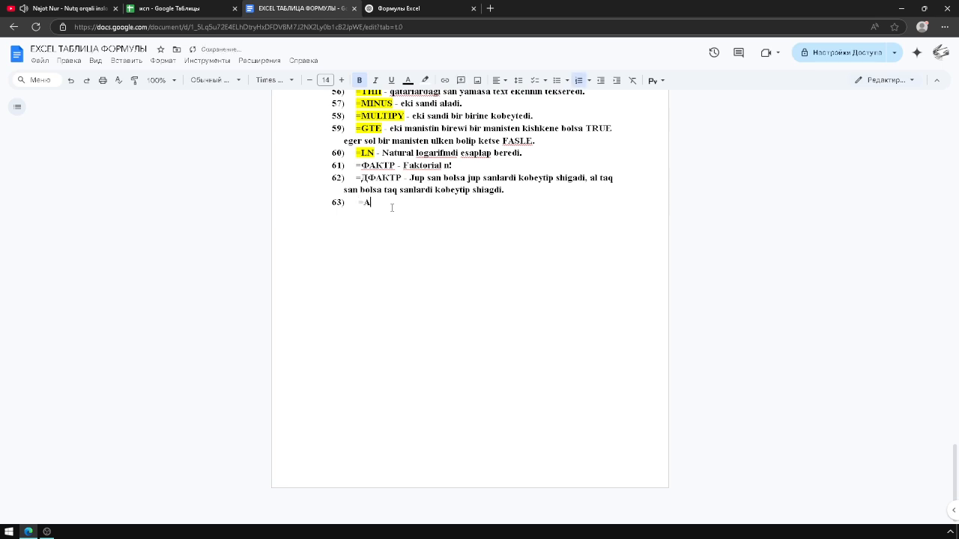
pyautogui.write('TAN2 -')
# Switch to ChatGPT, regenerate the answer, reload the conversation and send =ATAN2(4;4) again.
pyautogui.hotkey('ctrl', 'Tab')
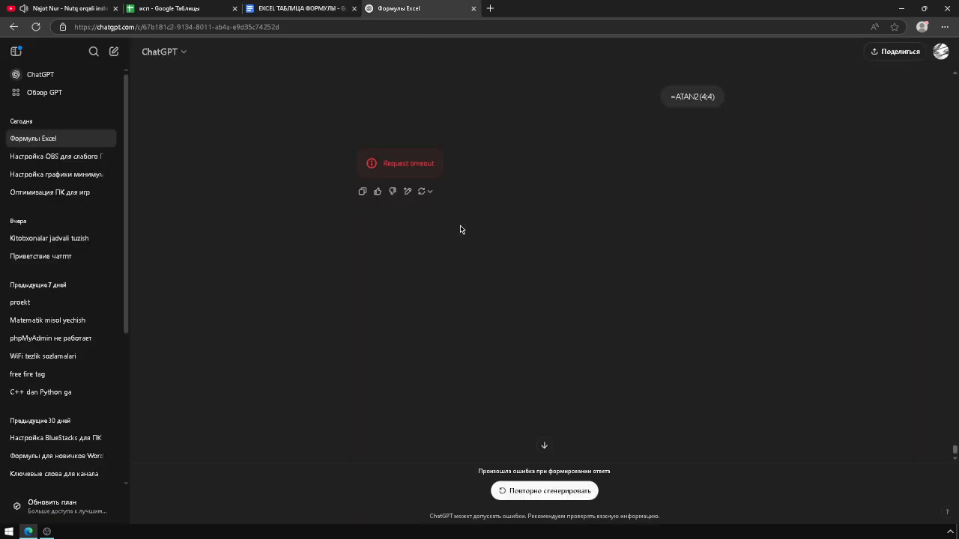
pyautogui.click(552, 491)
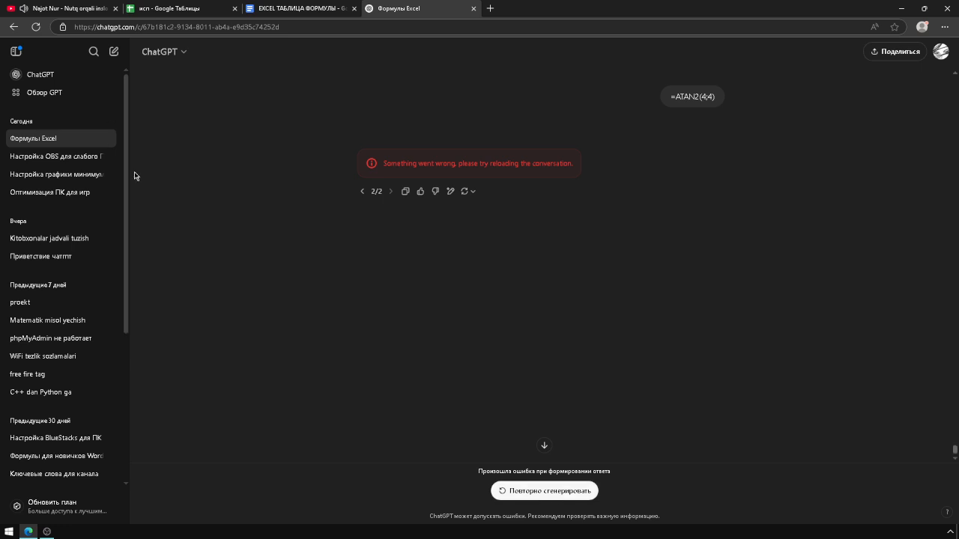
pyautogui.click(35, 27)
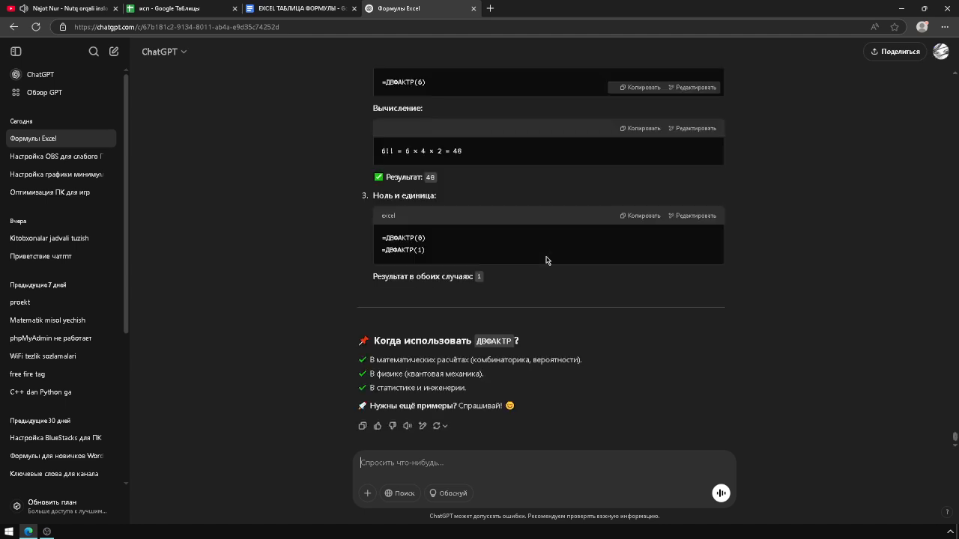
pyautogui.scroll(8, 546, 260)
pyautogui.scroll(4, 546, 258)
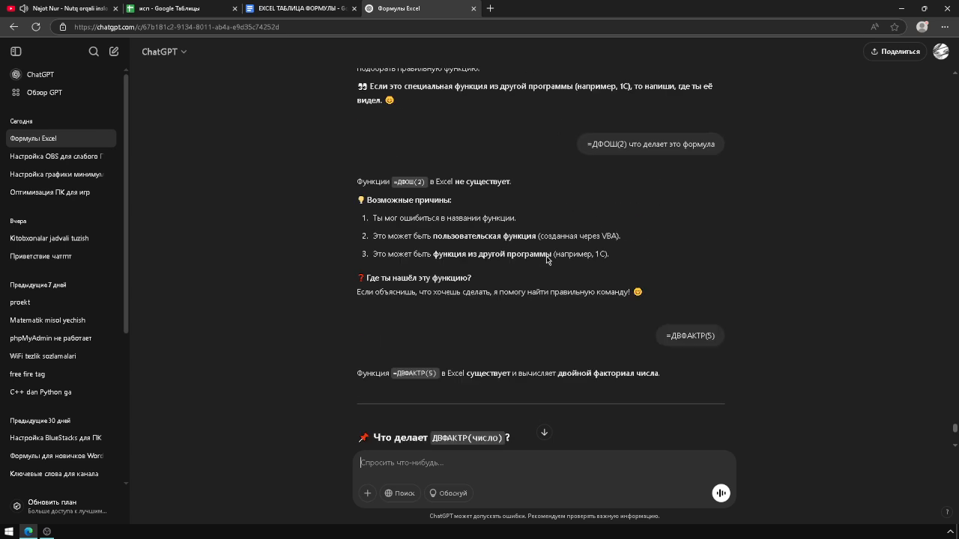
pyautogui.scroll(-10, 546, 254)
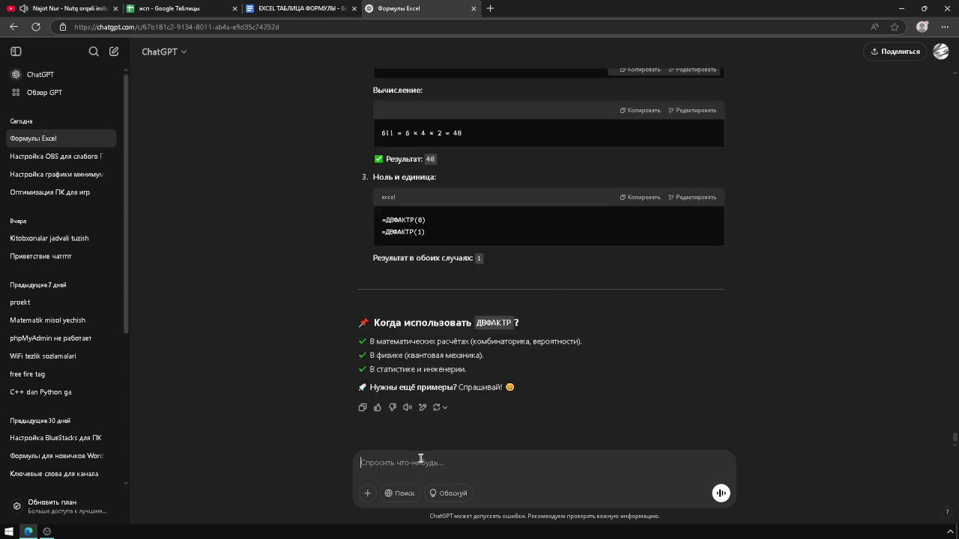
pyautogui.write('=ATAN2(4;4)')
pyautogui.press('Return')
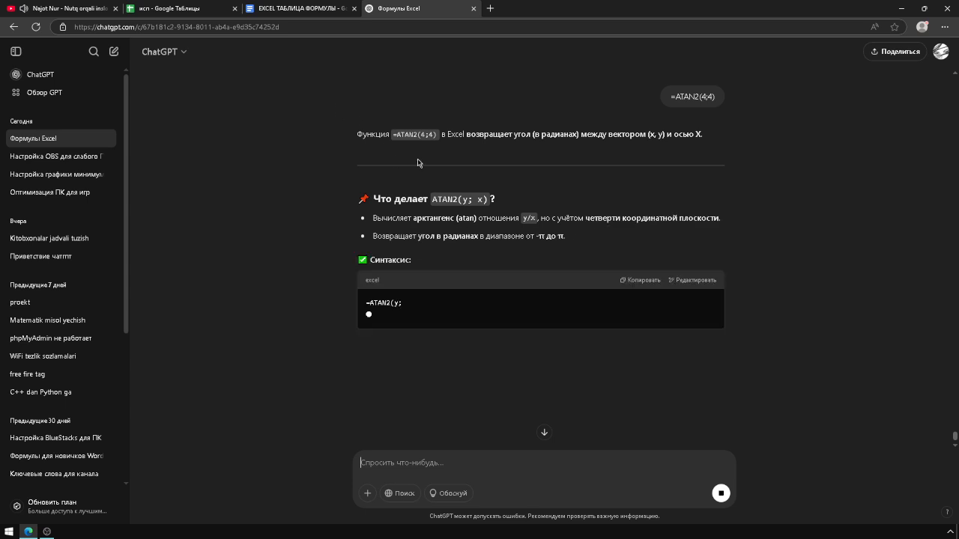
# Complete the ATAN2 entry in the document with "muyishtin radianin aniqlaydi." and add an empty list item below it.
pyautogui.click(322, 6)
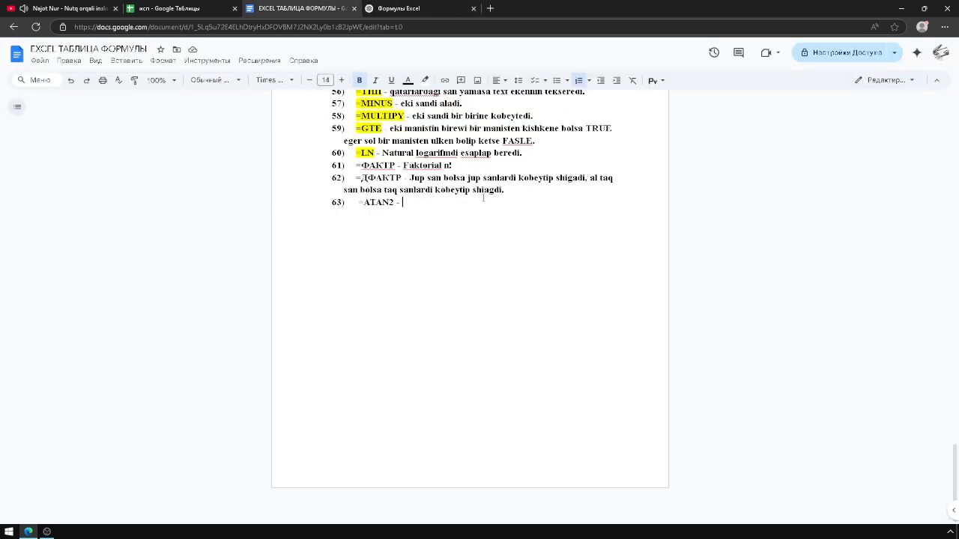
pyautogui.write('muyishtin radiam')
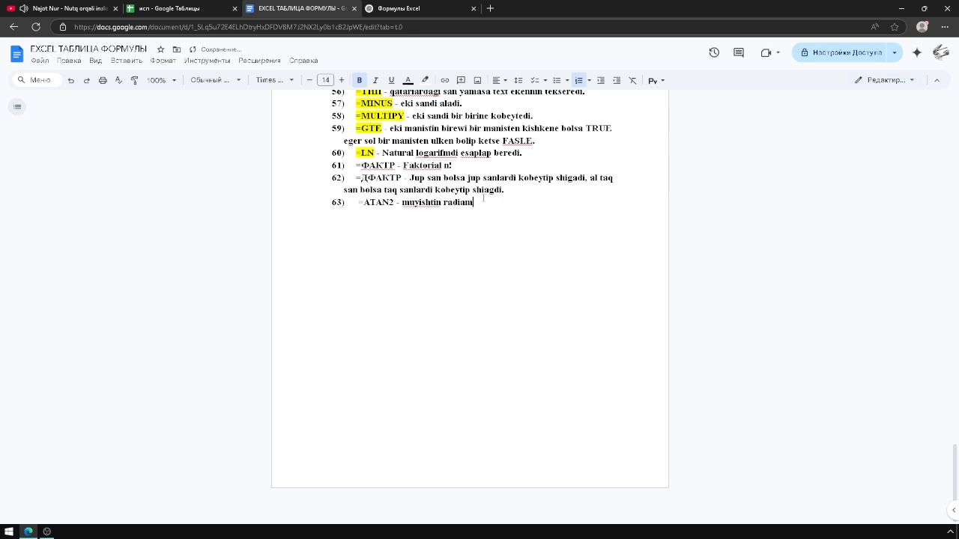
pyautogui.press('BackSpace')
pyautogui.write('nin aniqlaydi.')
pyautogui.press('Return')
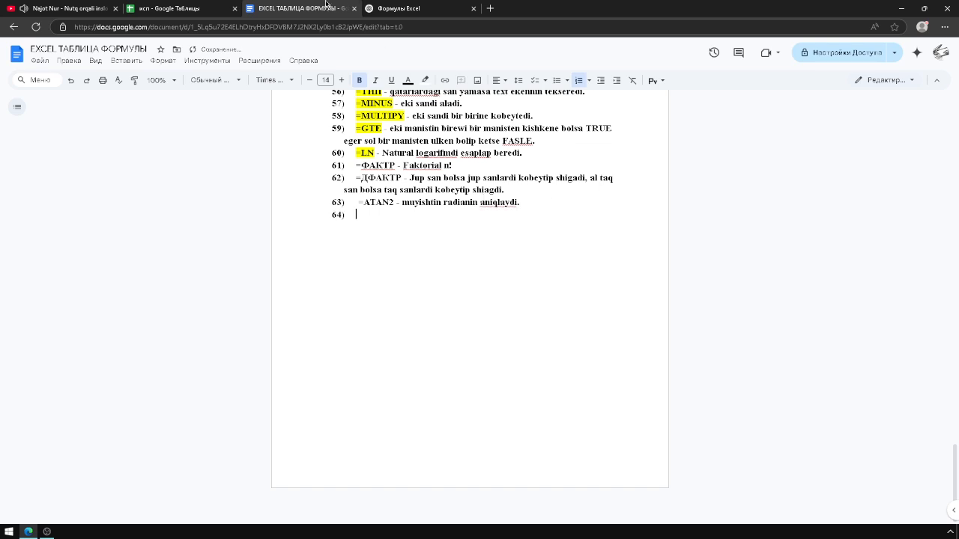
# Switch to the исп spreadsheet and look through the function suggestions for "ga", "uy" and "y" in cell C4.
pyautogui.click(219, 8)
pyautogui.write('=ga')
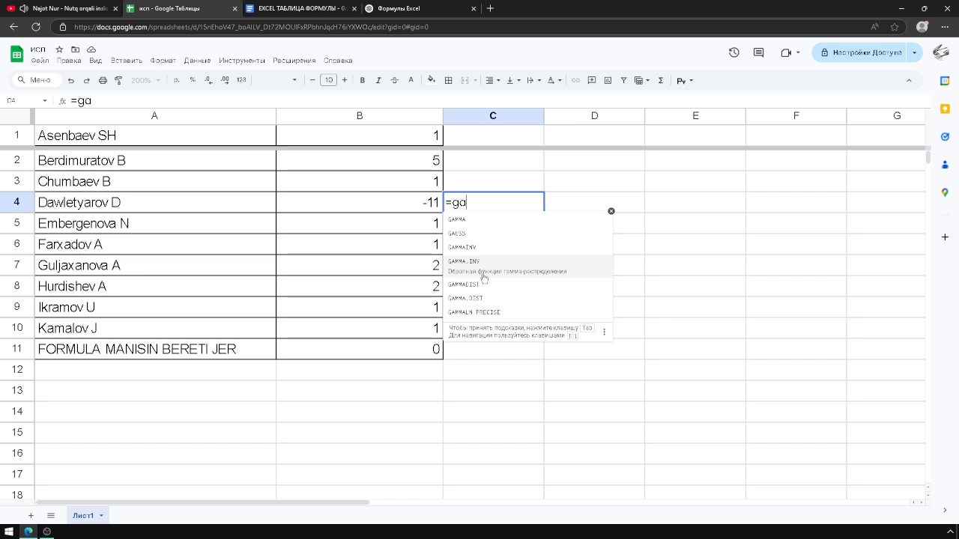
pyautogui.press('BackSpace')
pyautogui.press('BackSpace')
pyautogui.write('uy')
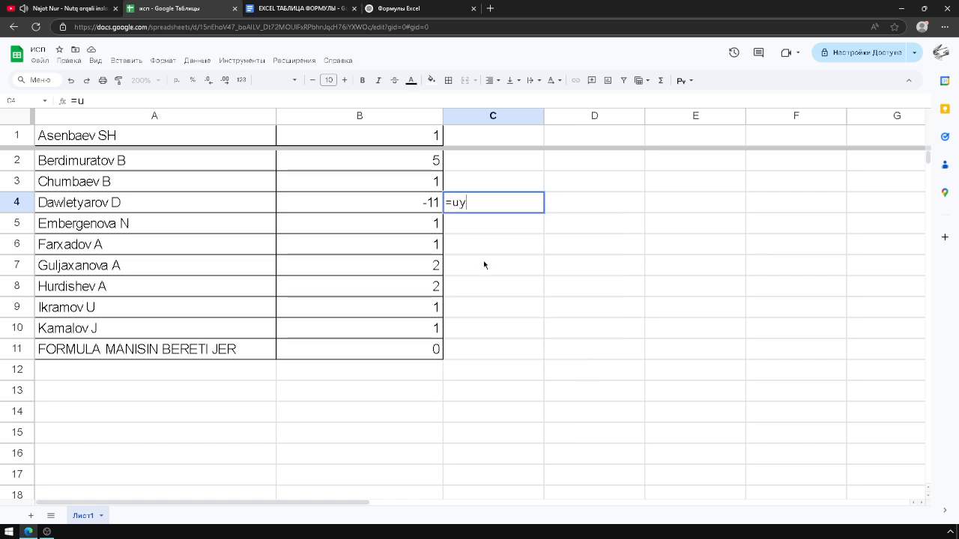
pyautogui.press('BackSpace')
pyautogui.press('BackSpace')
pyautogui.write('y')
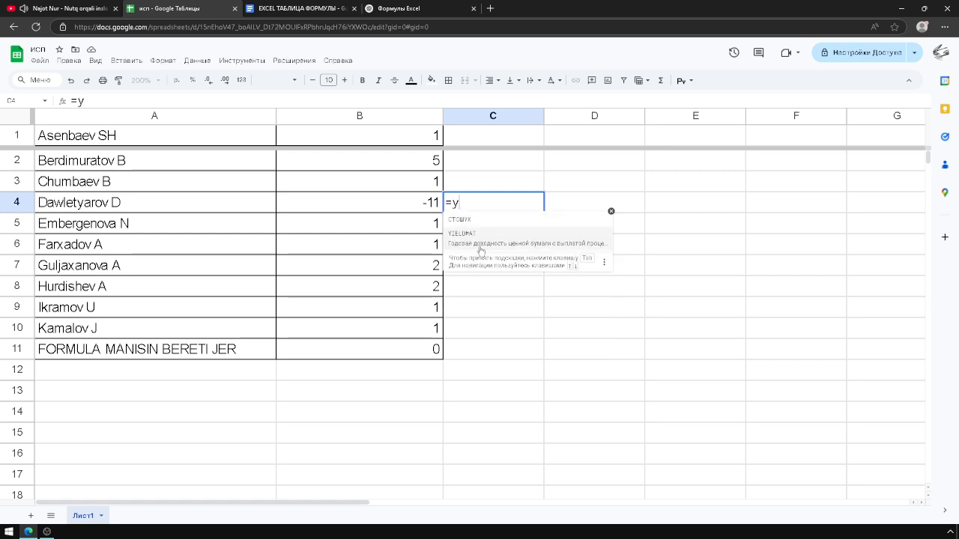
# Replace the content of cell C4 with the IMTAN function without an argument.
pyautogui.hotkey('ctrl', 'a')
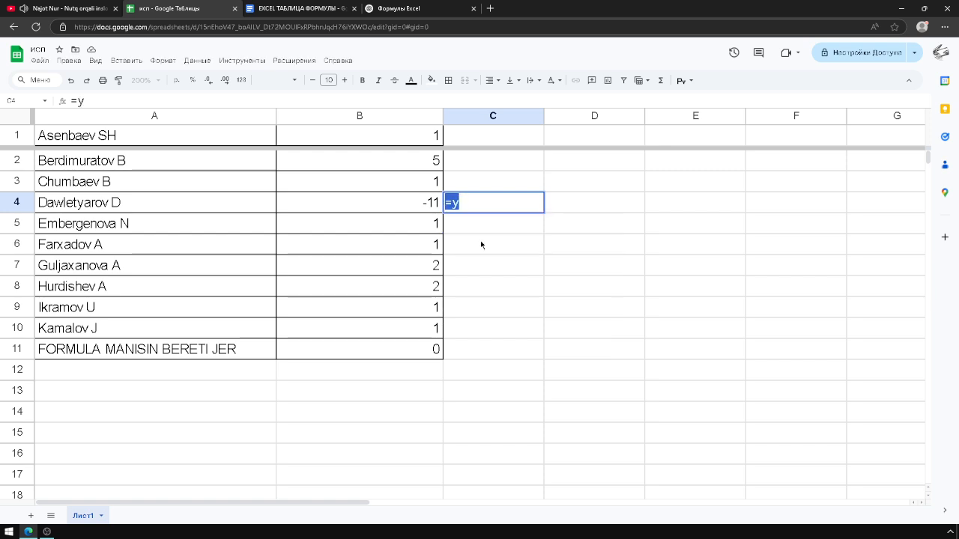
pyautogui.write('=t')
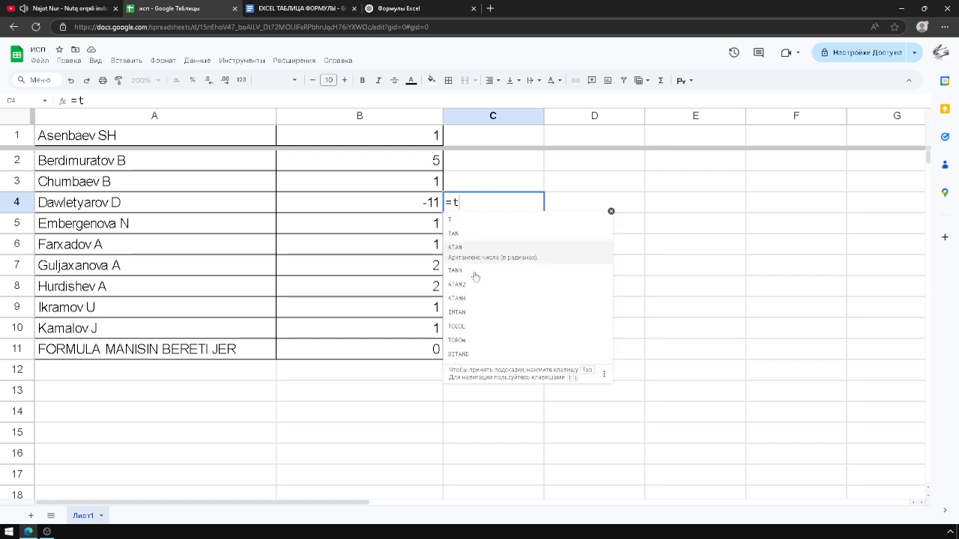
pyautogui.click(470, 312)
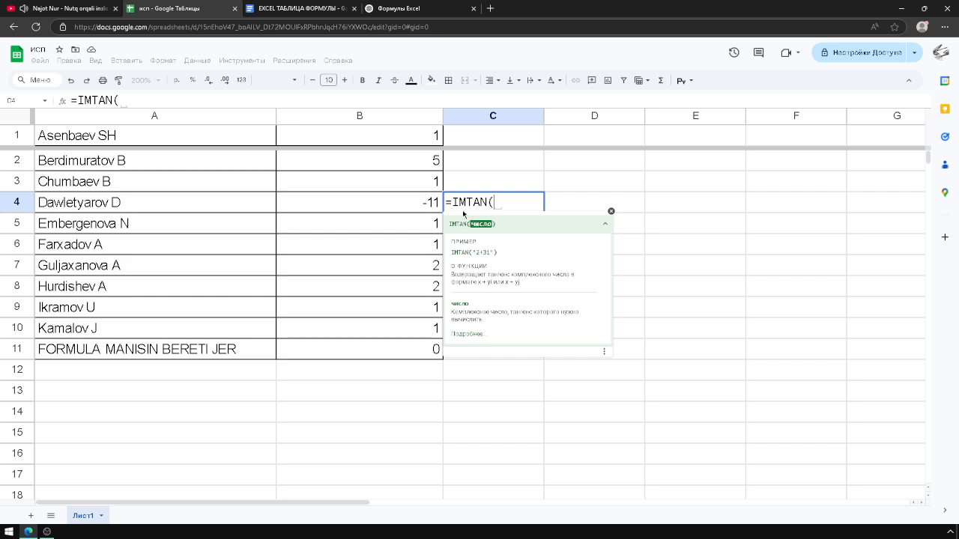
pyautogui.click(428, 7)
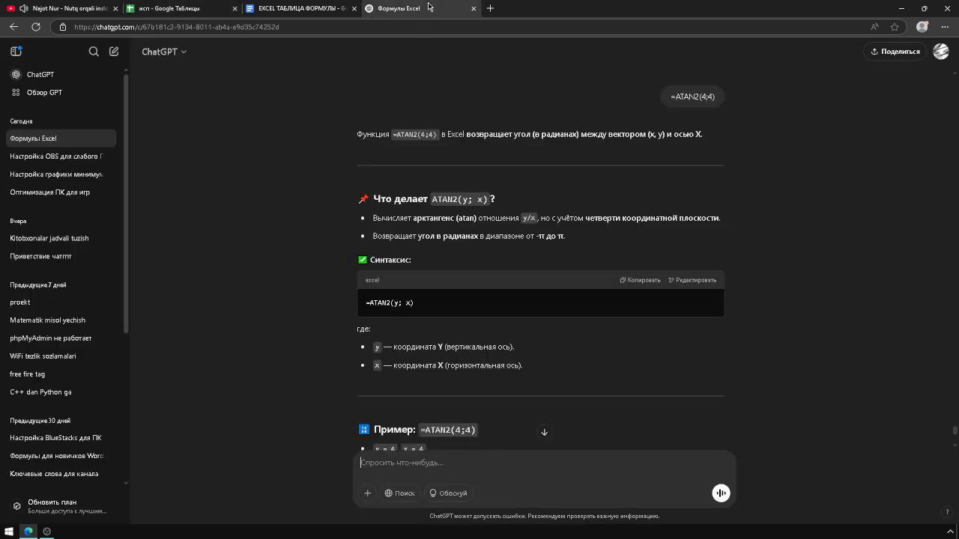
pyautogui.click(187, 9)
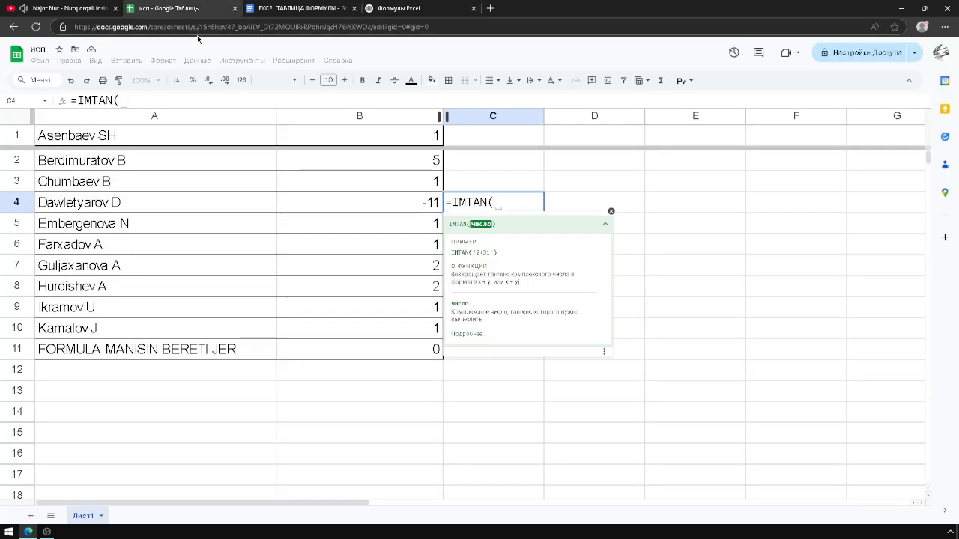
pyautogui.hotkey('ctrl', 'h')
pyautogui.click(604, 166)
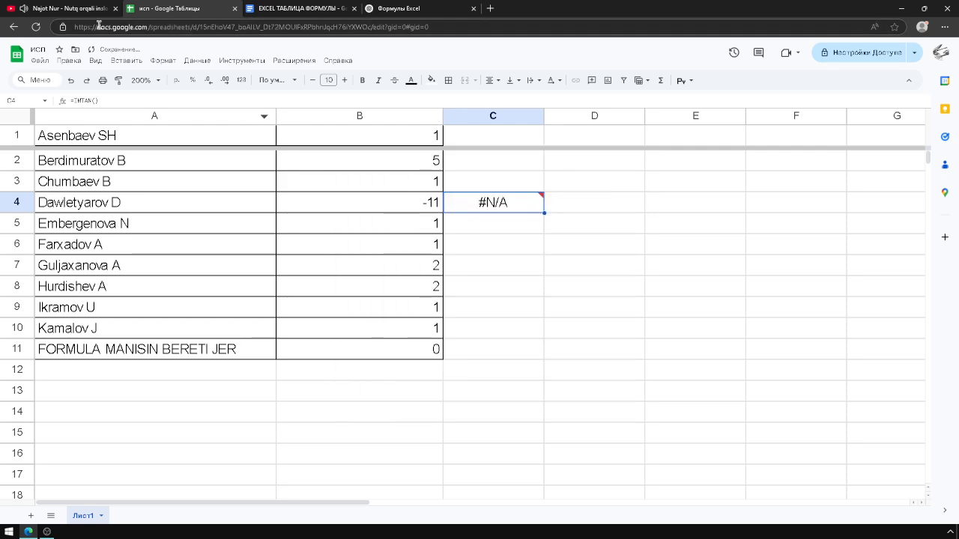
# Search the EXCEL ТАБЛИЦА ФОРМУЛЫ document for "imt" and "im", and return the cursor to empty list item 64.
pyautogui.click(64, 8)
pyautogui.click(299, 9)
pyautogui.hotkey('ctrl', 'h')
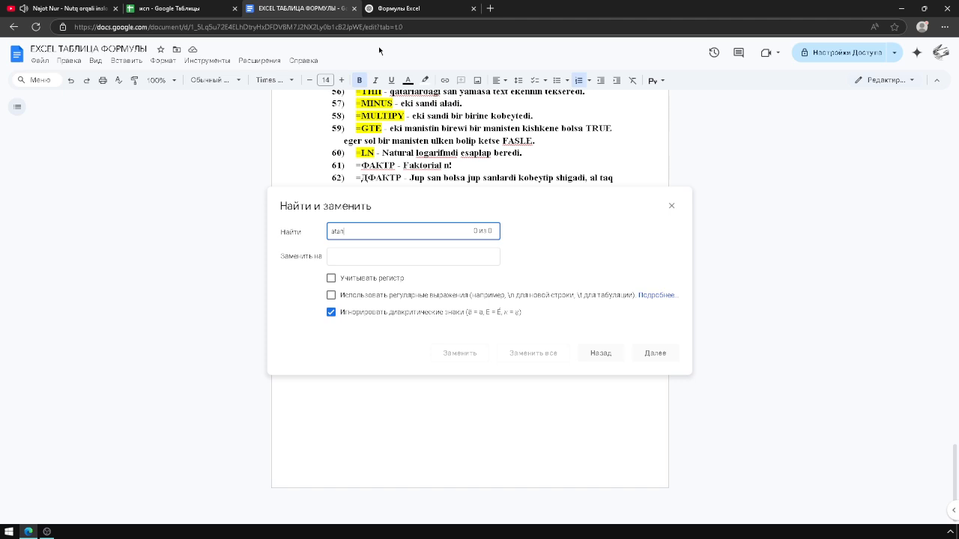
pyautogui.hotkey('ctrl', 'a')
pyautogui.write('i')
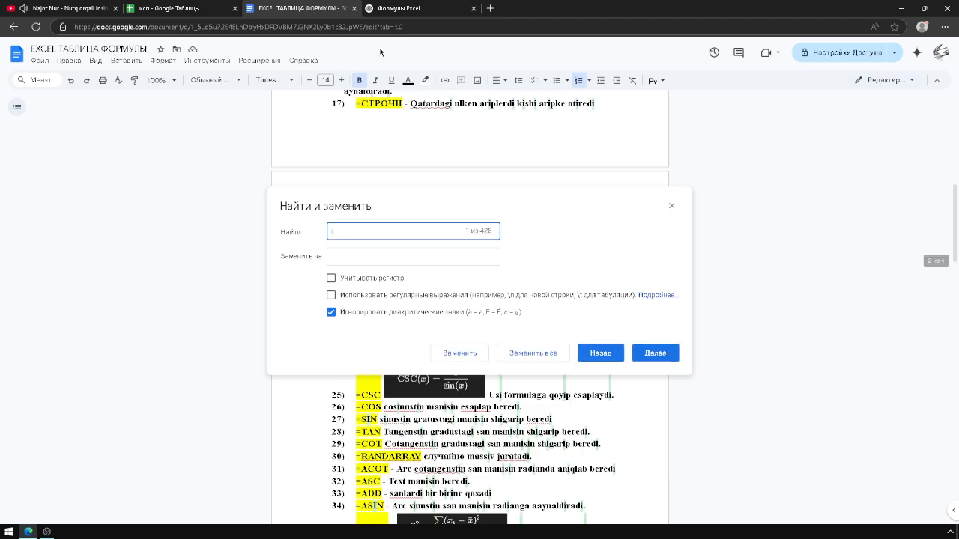
pyautogui.write('mt')
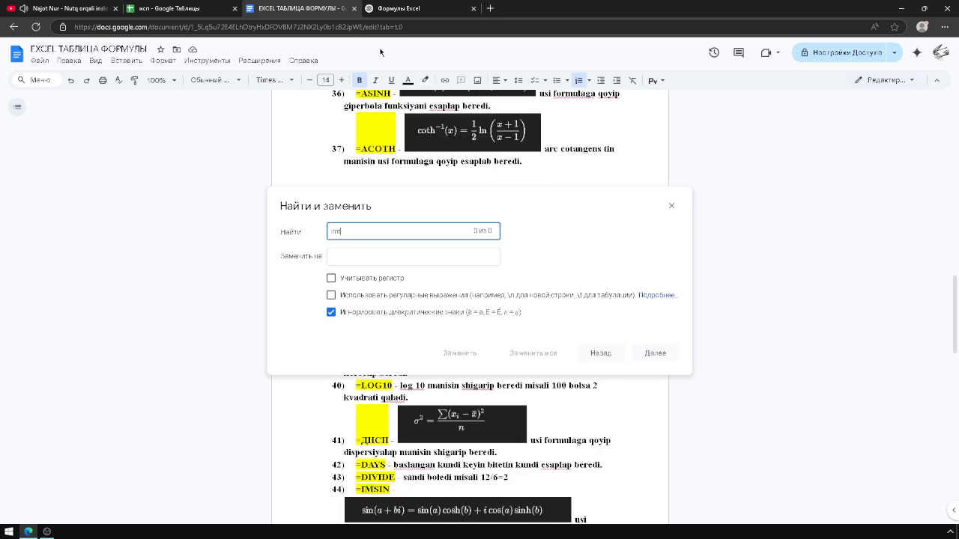
pyautogui.press('BackSpace')
pyautogui.click(671, 355)
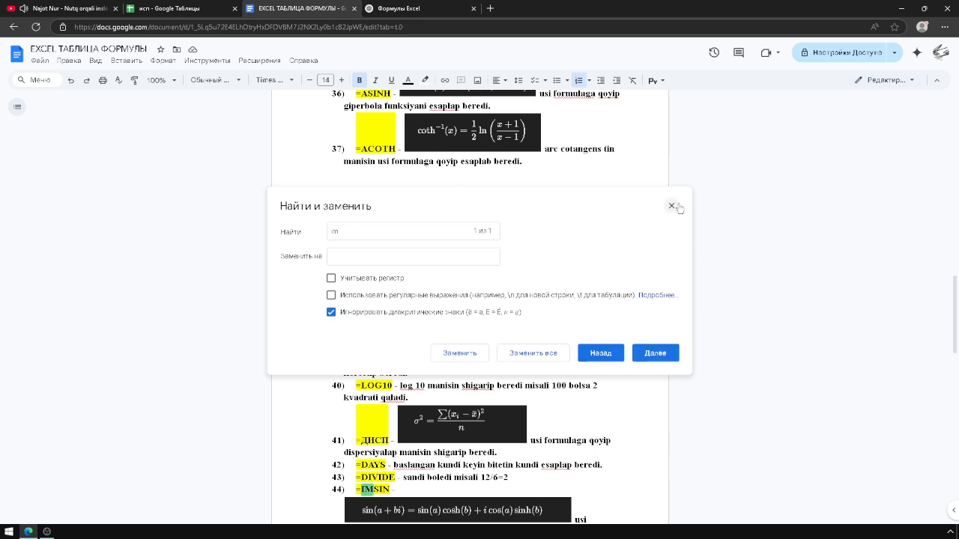
pyautogui.click(672, 205)
pyautogui.scroll(-10, 678, 207)
pyautogui.scroll(-2, 679, 208)
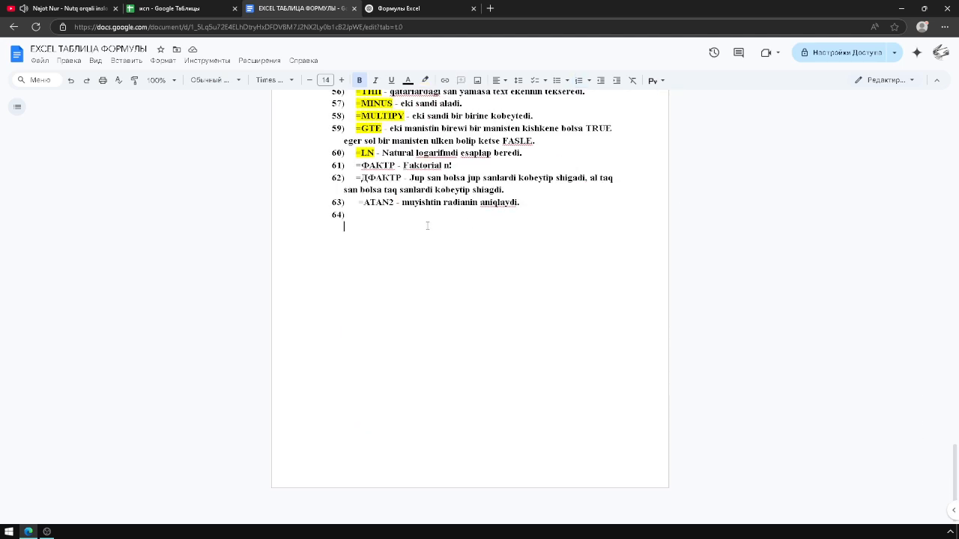
pyautogui.click(427, 218)
# Switch back to the исп spreadsheet and complete the formula in cell C4 as =IMTAN("2+3i").
pyautogui.click(401, 7)
pyautogui.click(172, 8)
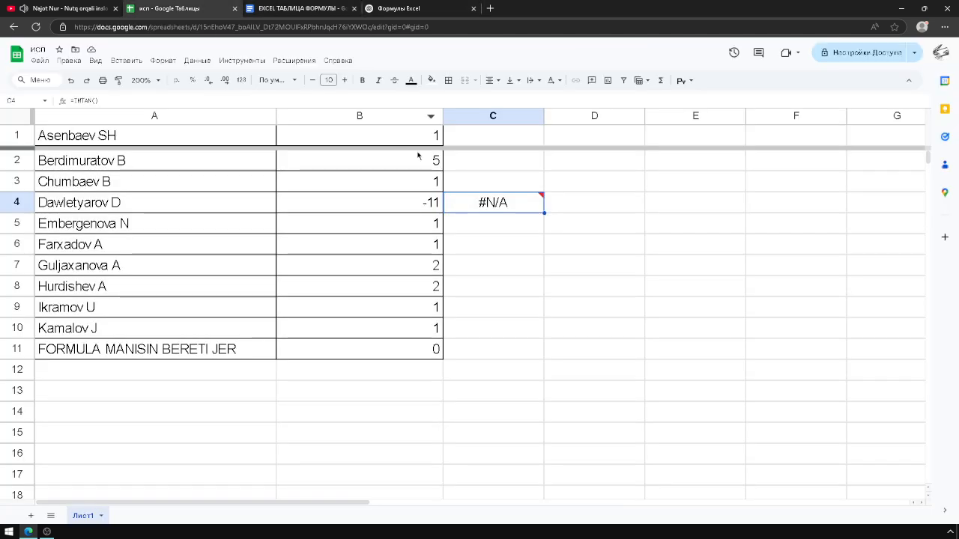
pyautogui.doubleClick(497, 204)
pyautogui.click(497, 204)
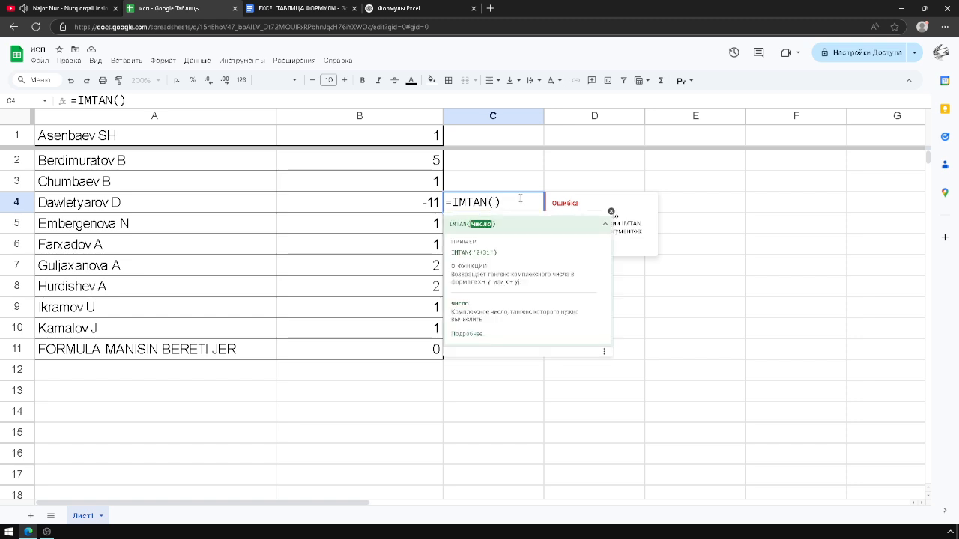
pyautogui.write('"2+')
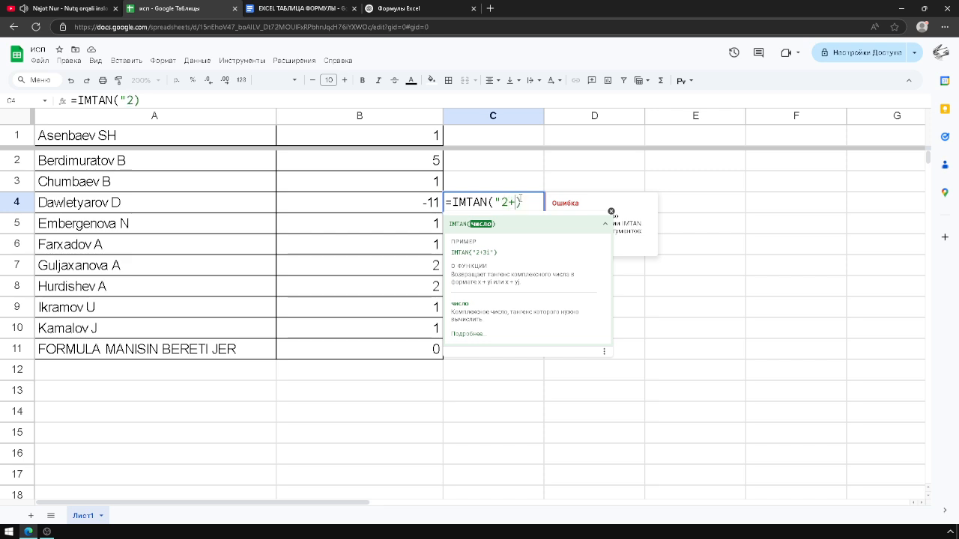
pyautogui.write('3i')
pyautogui.press('Return')
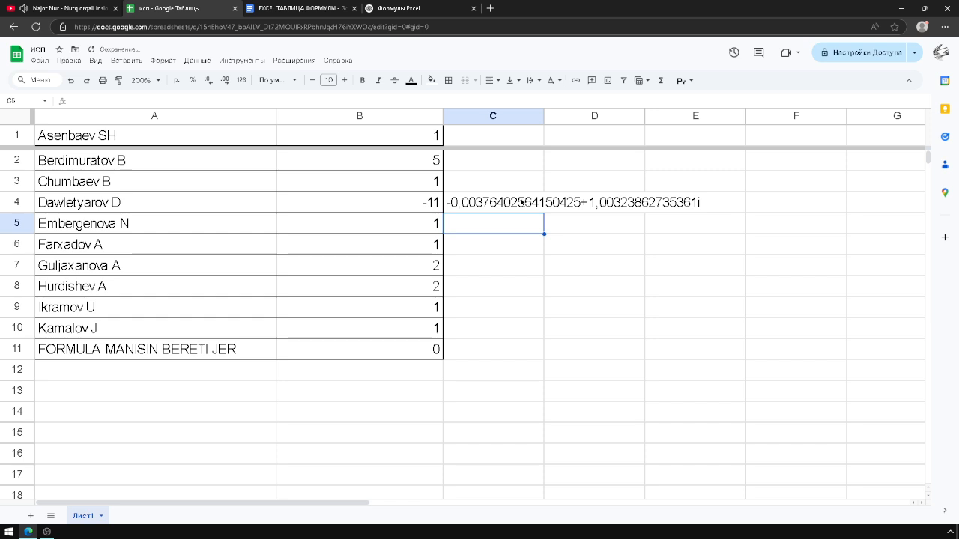
# Copy the formula =IMTAN("2+3i") from cell C4 and send it to ChatGPT in the Формулы Excel conversation.
pyautogui.doubleClick(522, 202)
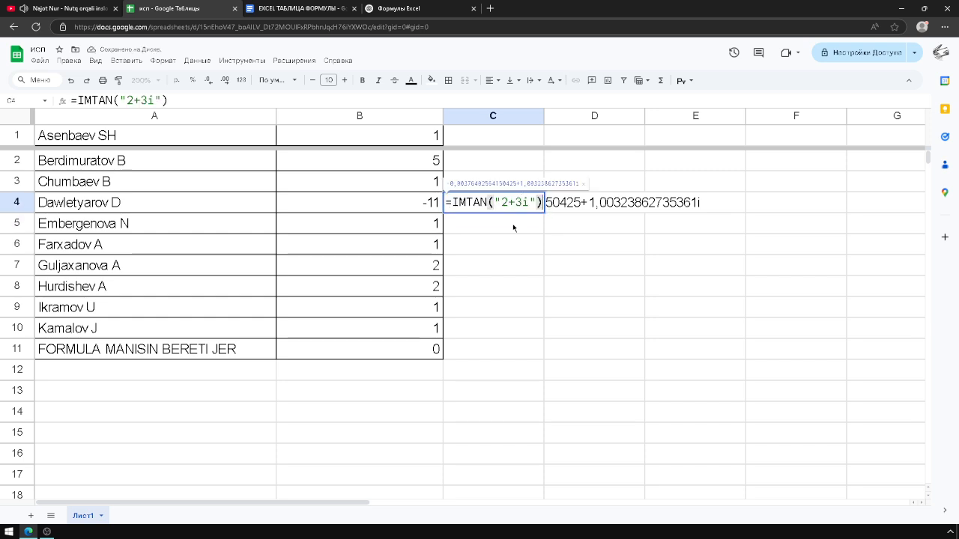
pyautogui.tripleClick(463, 206)
pyautogui.hotkey('ctrl', 'c')
pyautogui.click(412, 8)
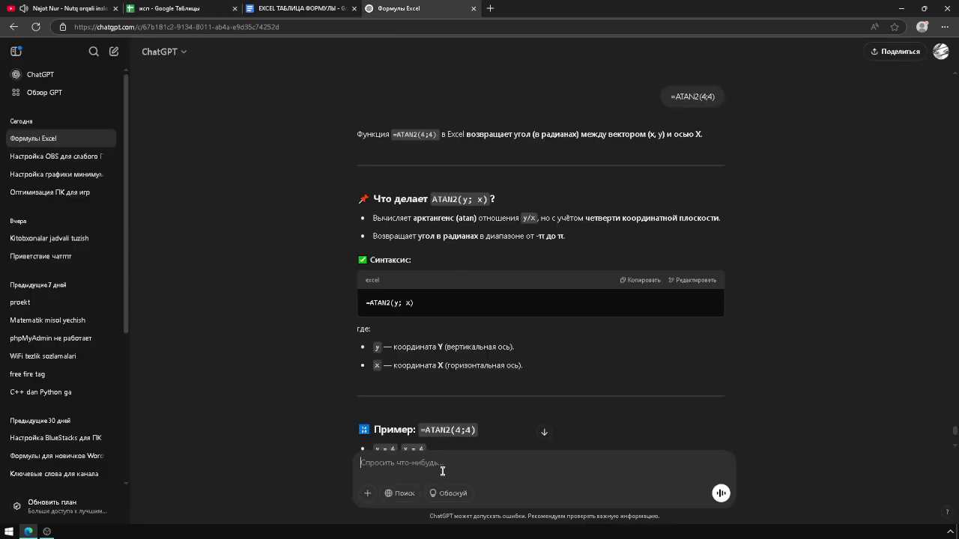
pyautogui.hotkey('ctrl', 'v')
pyautogui.press('Return')
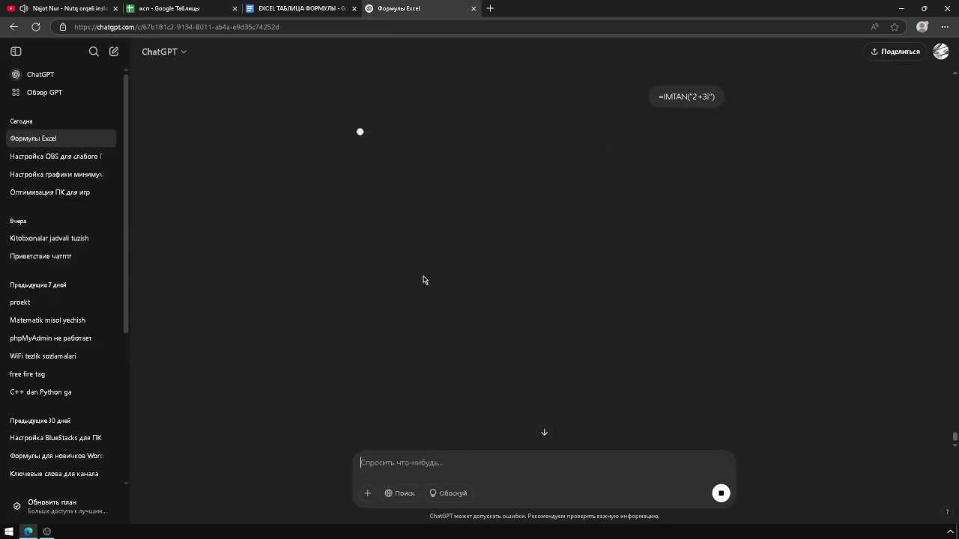
pyautogui.rightClick(624, 241)
pyautogui.click(570, 206)
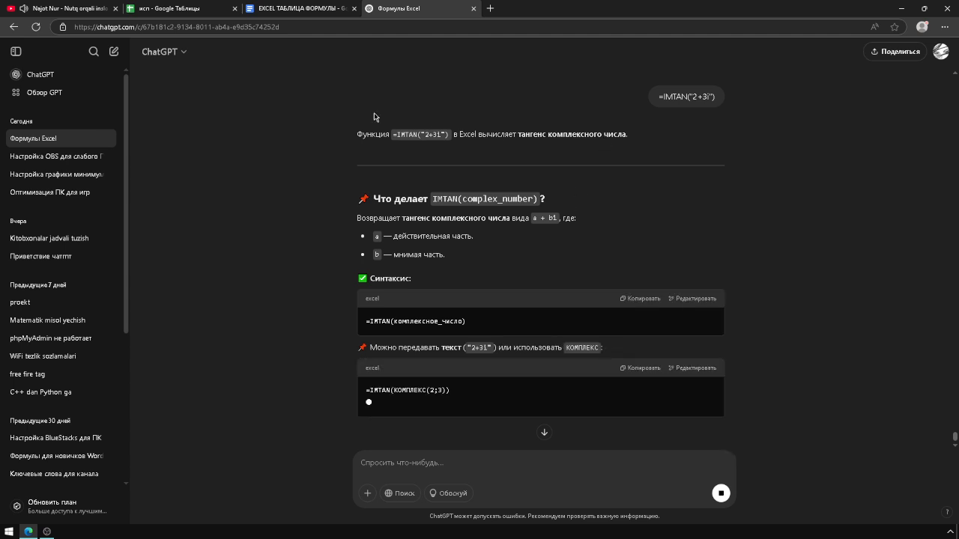
# Switch to the EXCEL ТАБЛИЦА ФОРМУЛЫ document and start list item 64 with "=IMTAN".
pyautogui.click(302, 9)
pyautogui.write('=')
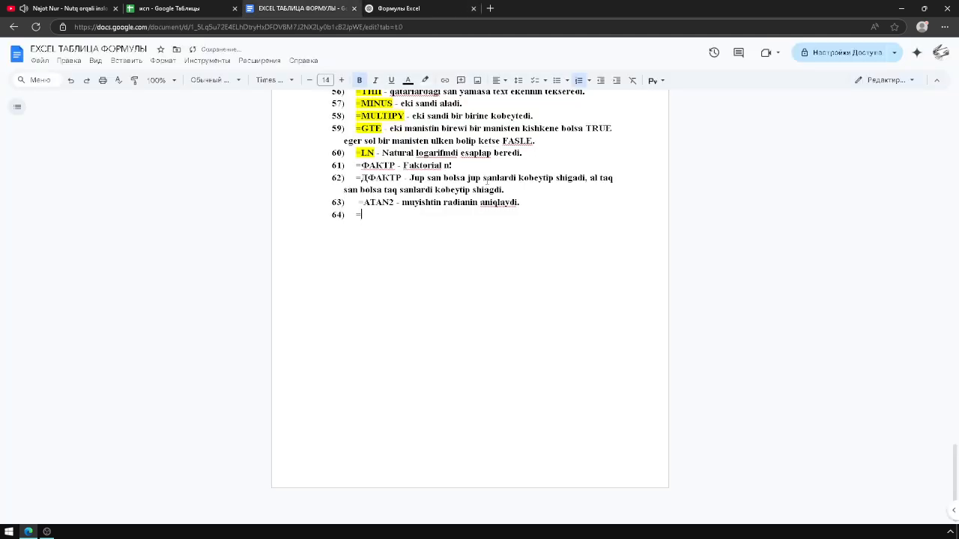
pyautogui.write('IMRA')
pyautogui.press('BackSpace')
pyautogui.write('TAN')
# Bring the tan(2+3i) example in ChatGPT's IMTAN answer into view and launch the Windows Snipping Tool.
pyautogui.click(392, 8)
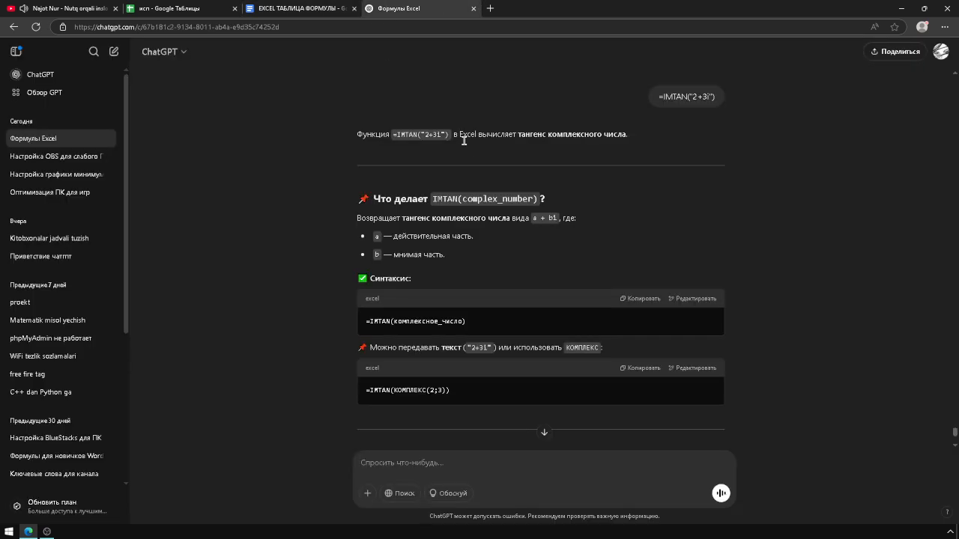
pyautogui.scroll(1, 477, 163)
pyautogui.scroll(-3, 480, 166)
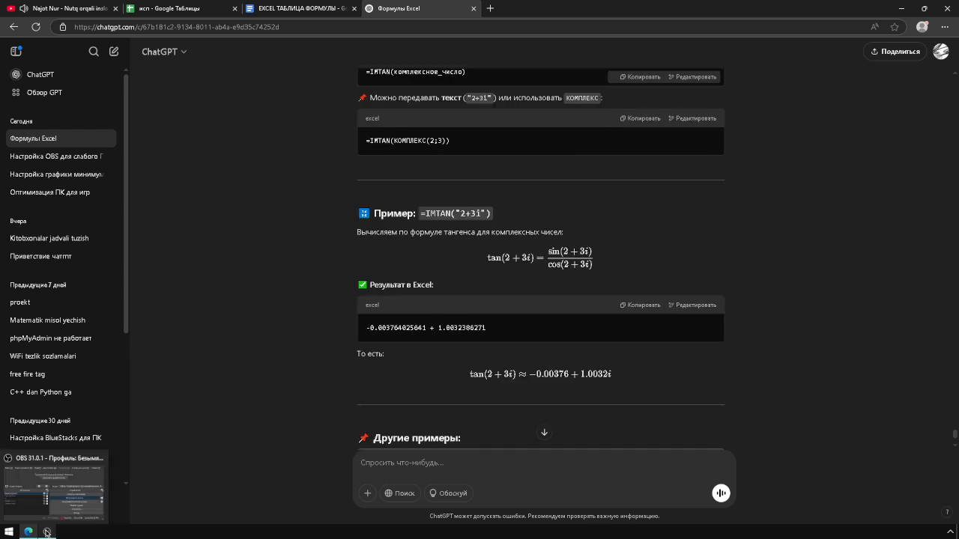
pyautogui.press('super+r')
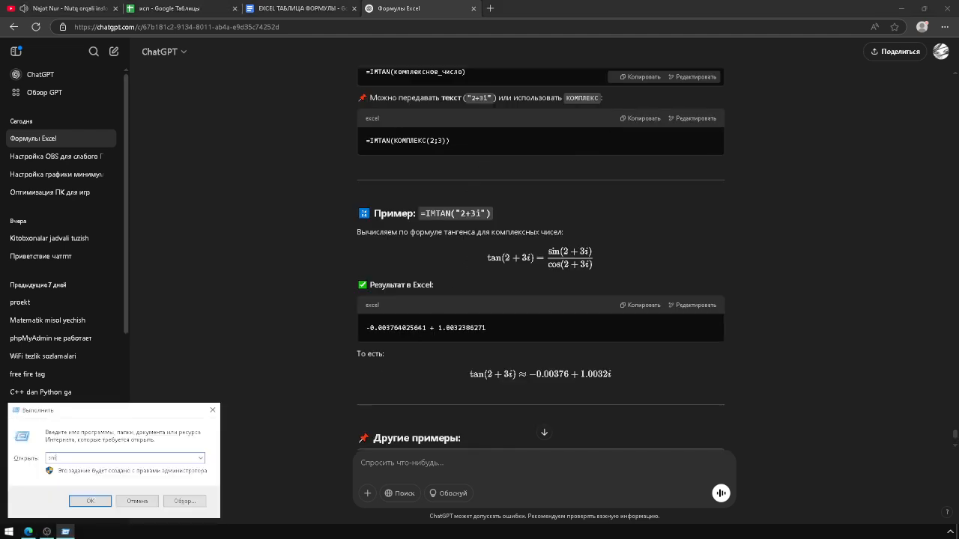
pyautogui.write('snippingrool')
pyautogui.press('Return')
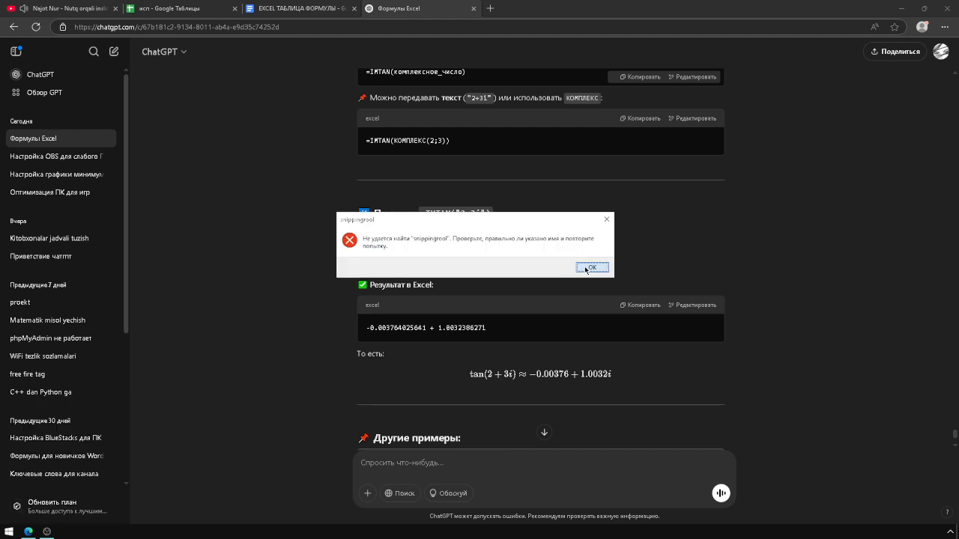
pyautogui.click(587, 267)
pyautogui.write('snippingtool')
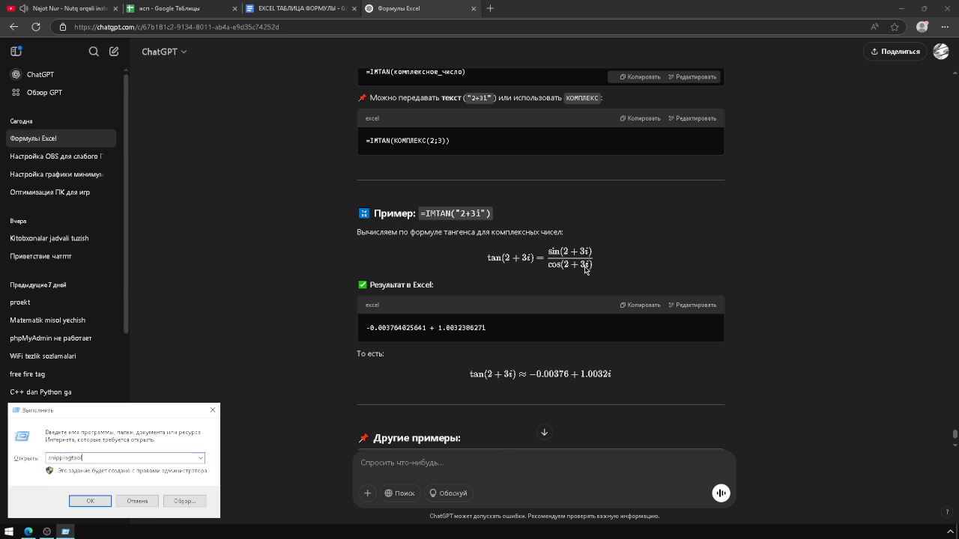
pyautogui.press('Return')
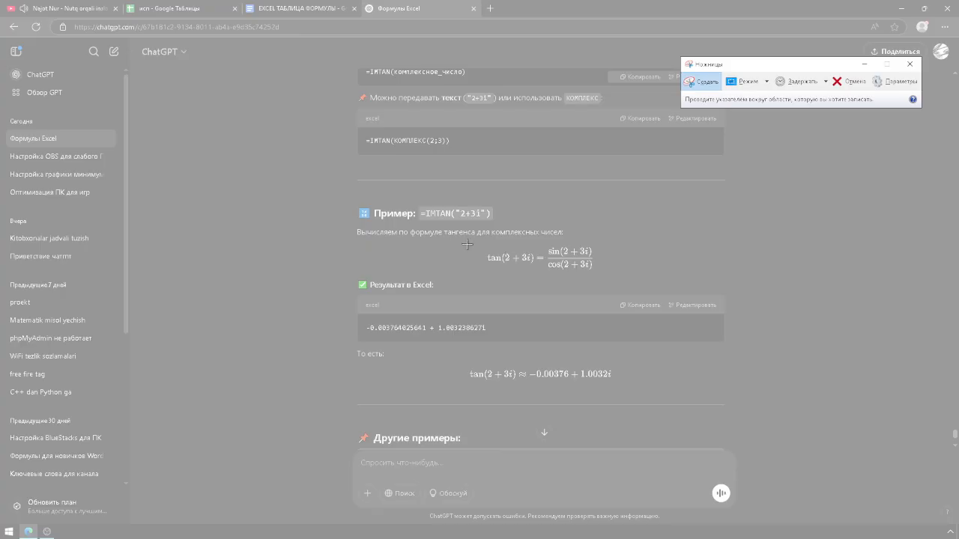
# Snip the formula tan(2+3i) = sin(2+3i)/cos(2+3i) from the answer and copy the image.
pyautogui.moveTo(476, 240); pyautogui.dragTo(611, 282)
pyautogui.rightClick(562, 253)
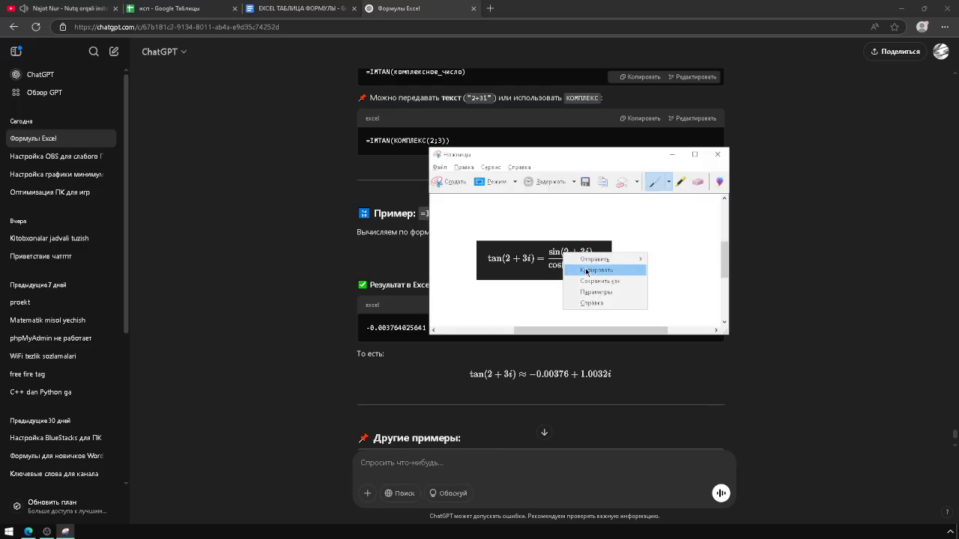
pyautogui.click(591, 271)
# Complete item 64 in the document with a dash, the copied formula image and "formula.", and add an empty list item below it.
pyautogui.click(262, 9)
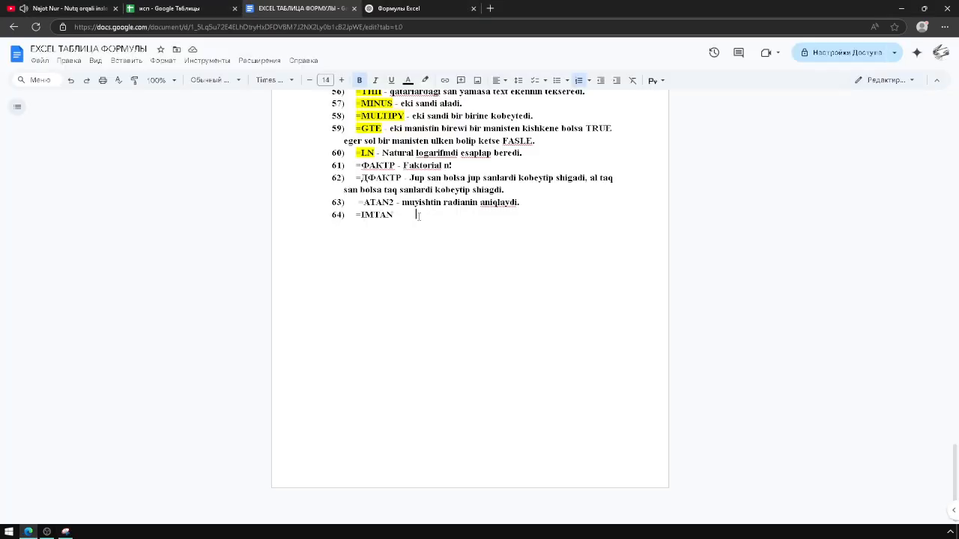
pyautogui.press('BackSpace')
pyautogui.write('N -')
pyautogui.hotkey('ctrl', 'v')
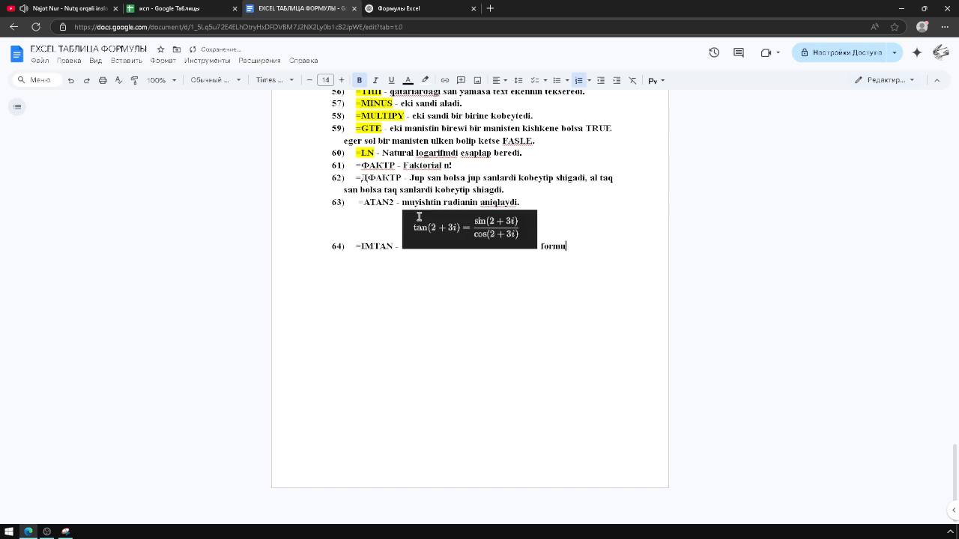
pyautogui.write('formula.')
pyautogui.press('Return')
# Switch to the исп spreadsheet and replace the formula in cell C4 with =IMCOT("2+3i").
pyautogui.click(216, 9)
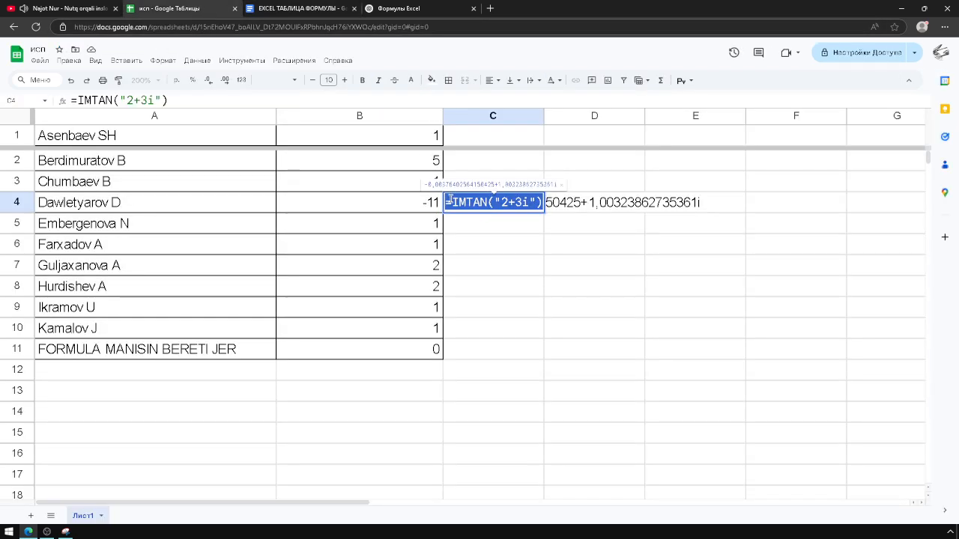
pyautogui.write('=i')
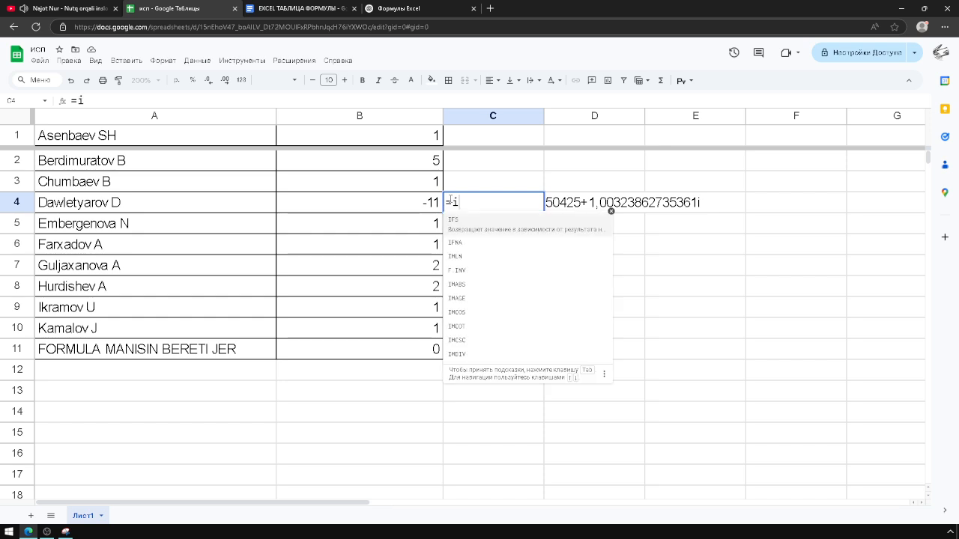
pyautogui.click(476, 326)
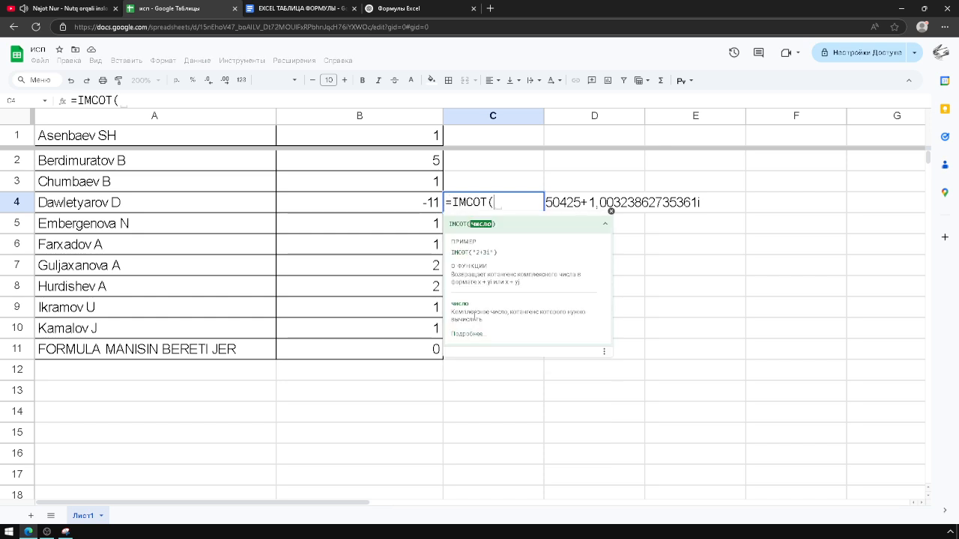
pyautogui.write('"2')
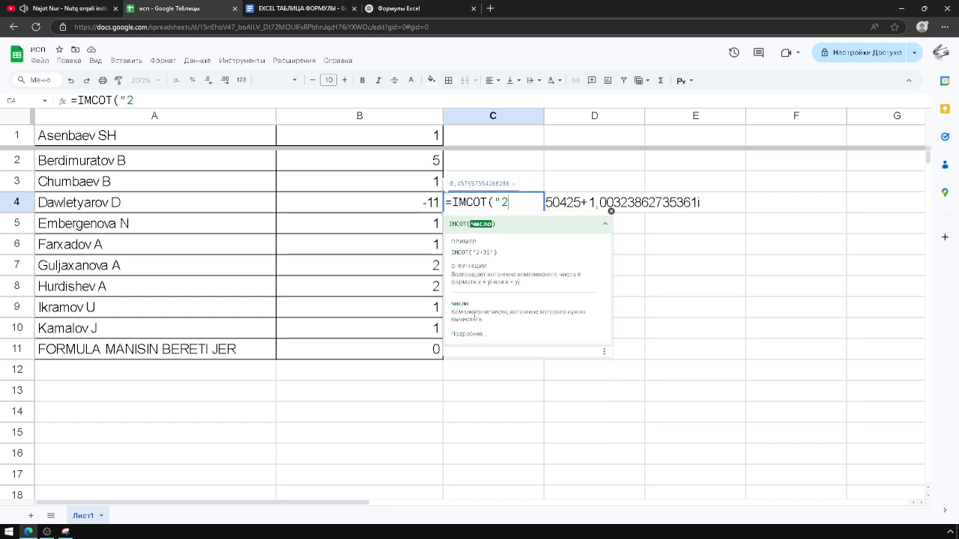
pyautogui.write('-+3i")')
pyautogui.press('Return')
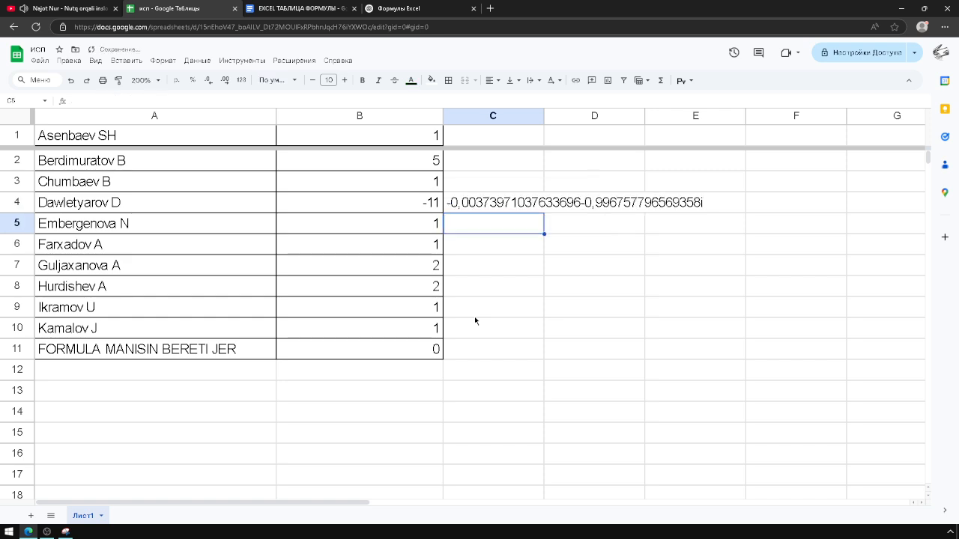
# Copy the IMCOT formula from cell C4 and send it to ChatGPT in the Формулы Excel chat.
pyautogui.click(514, 203)
pyautogui.hotkey('ctrl', 'a')
pyautogui.doubleClick(486, 207)
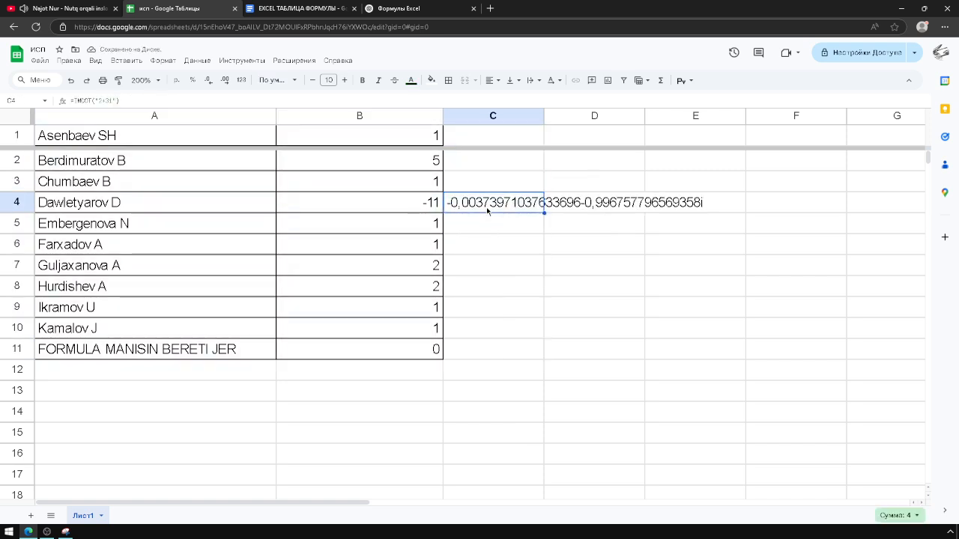
pyautogui.hotkey('ctrl', 'a')
pyautogui.hotkey('ctrl', 'c')
pyautogui.click(405, 8)
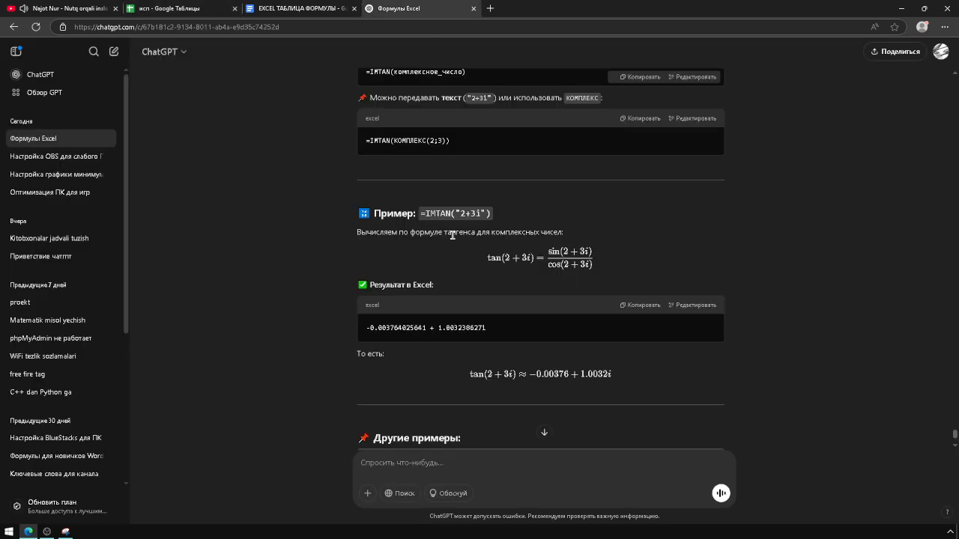
pyautogui.click(407, 454)
pyautogui.hotkey('ctrl', 'v')
pyautogui.click(541, 435)
pyautogui.press('Return')
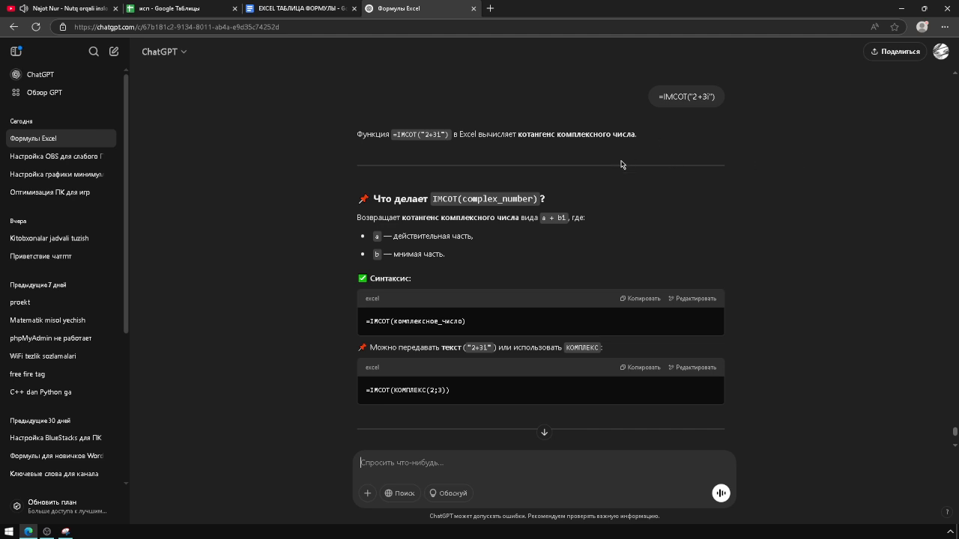
# Snip the formula cot(z) = 1/tan(z) from ChatGPT's IMCOT example with the Windows Snipping Tool and copy the image.
pyautogui.scroll(-2, 618, 180)
pyautogui.scroll(-5, 606, 217)
pyautogui.scroll(4, 450, 300)
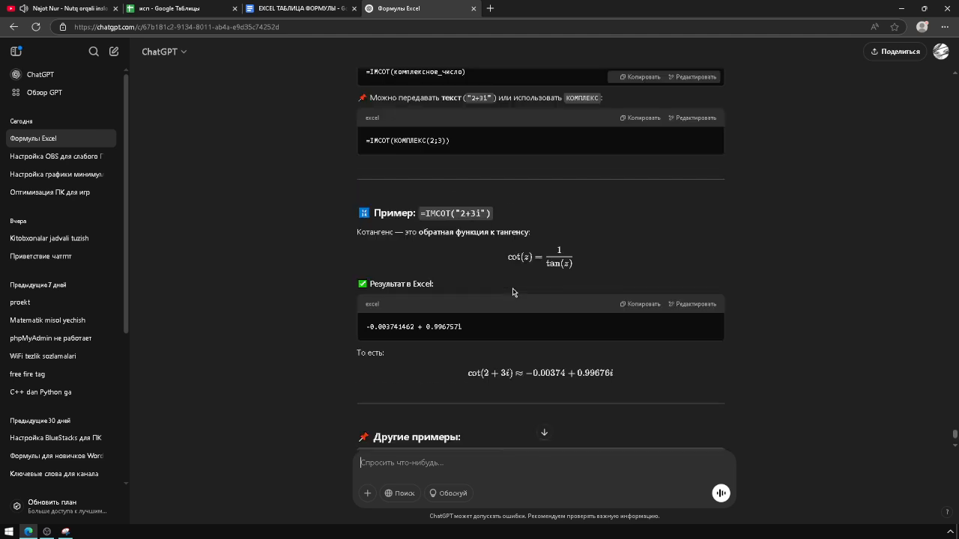
pyautogui.click(66, 532)
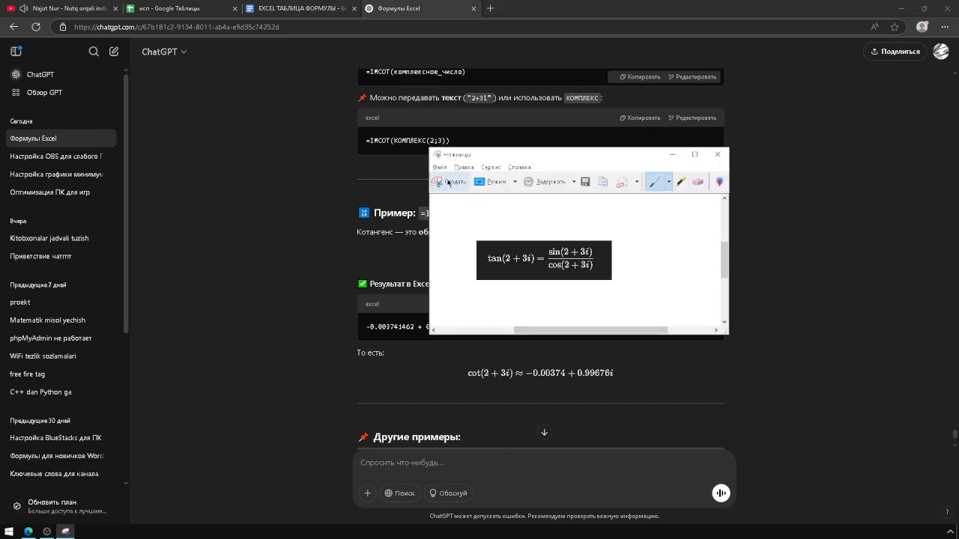
pyautogui.click(450, 182)
pyautogui.moveTo(502, 244); pyautogui.dragTo(580, 277)
pyautogui.rightClick(539, 257)
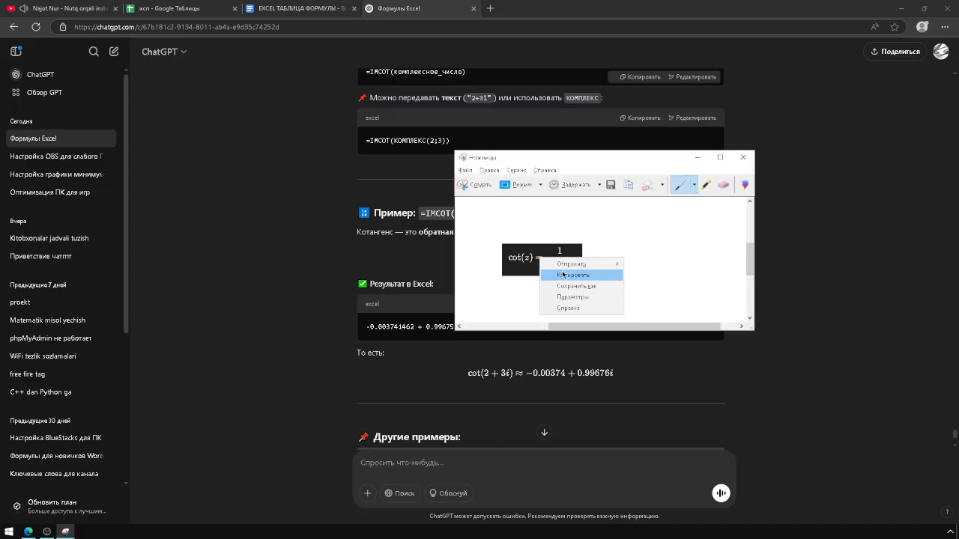
pyautogui.click(562, 275)
# Switch to the EXCEL ТАБЛИЦА ФОРМУЛЫ document and start list item 65 with "=IMCOT".
pyautogui.click(252, 5)
pyautogui.click(144, 5)
pyautogui.click(54, 6)
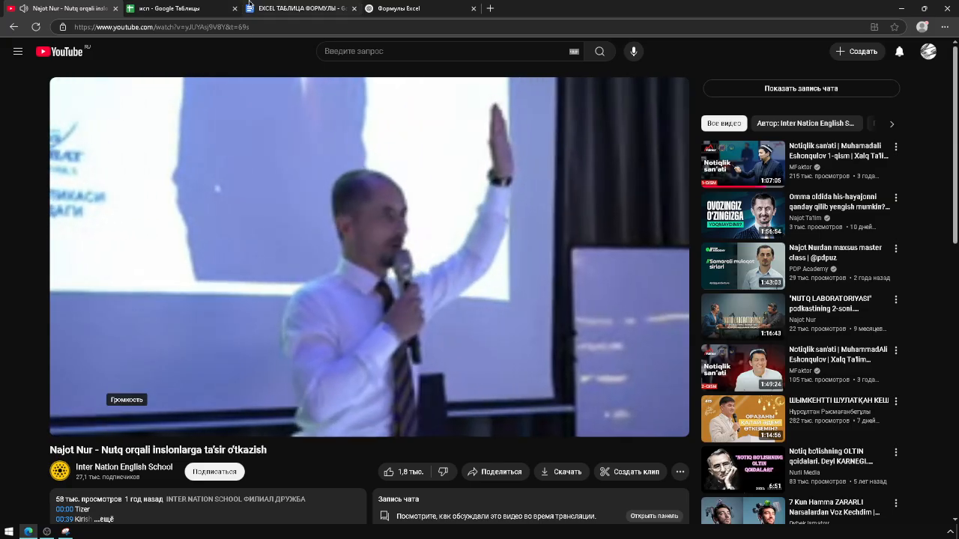
pyautogui.click(275, 5)
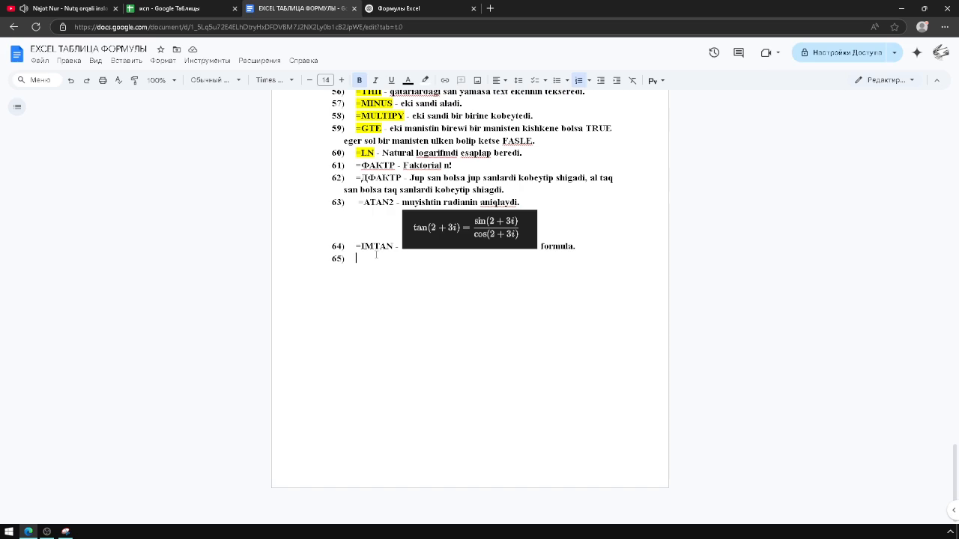
pyautogui.click(173, 8)
pyautogui.click(285, 6)
pyautogui.write('=im')
pyautogui.press('BackSpace')
pyautogui.press('BackSpace')
pyautogui.write('IMCOT')
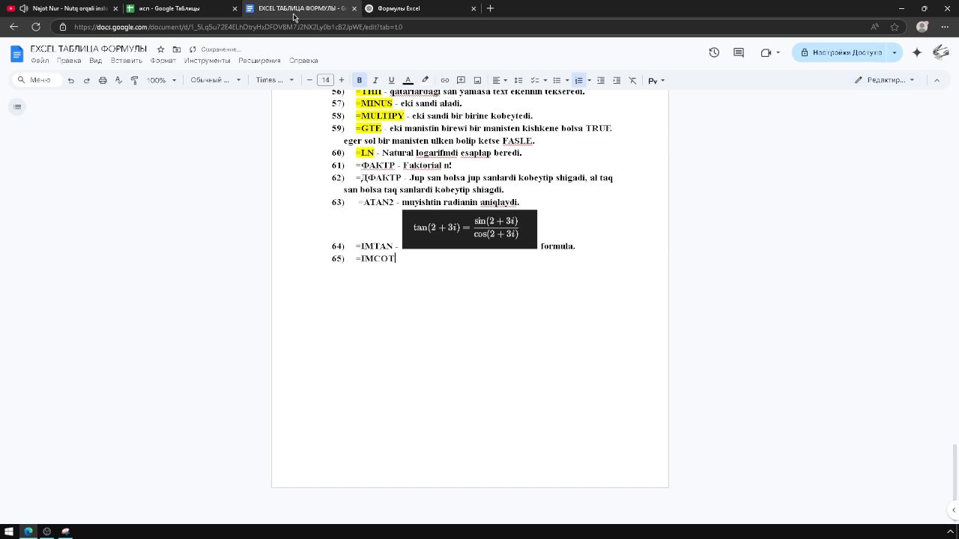
# Complete item 65 with a dash, the copied cot(z) formula image and "formula.".
pyautogui.write(' -')
pyautogui.hotkey('ctrl', 'v')
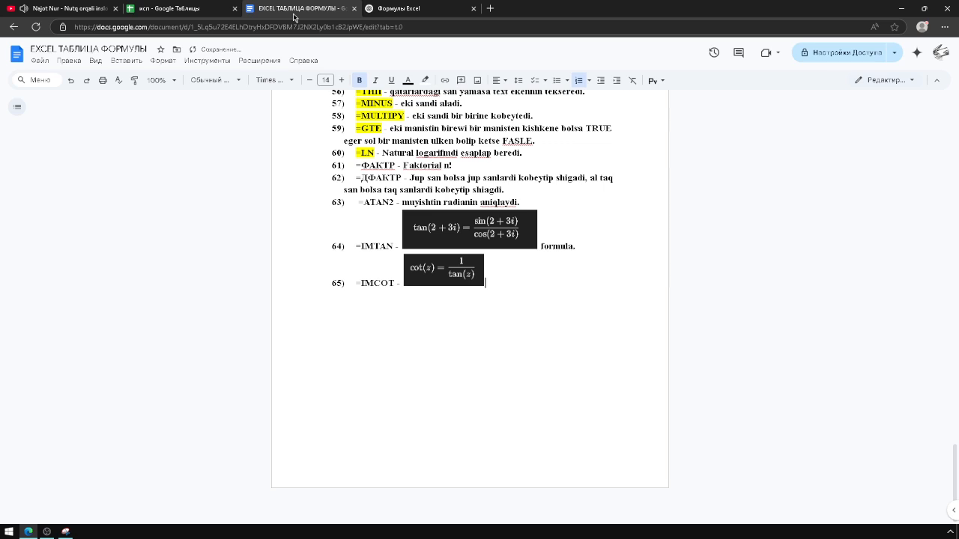
pyautogui.write('f0r')
pyautogui.press('BackSpace')
pyautogui.press('BackSpace')
pyautogui.write('ormula.')
pyautogui.click(46, 532)
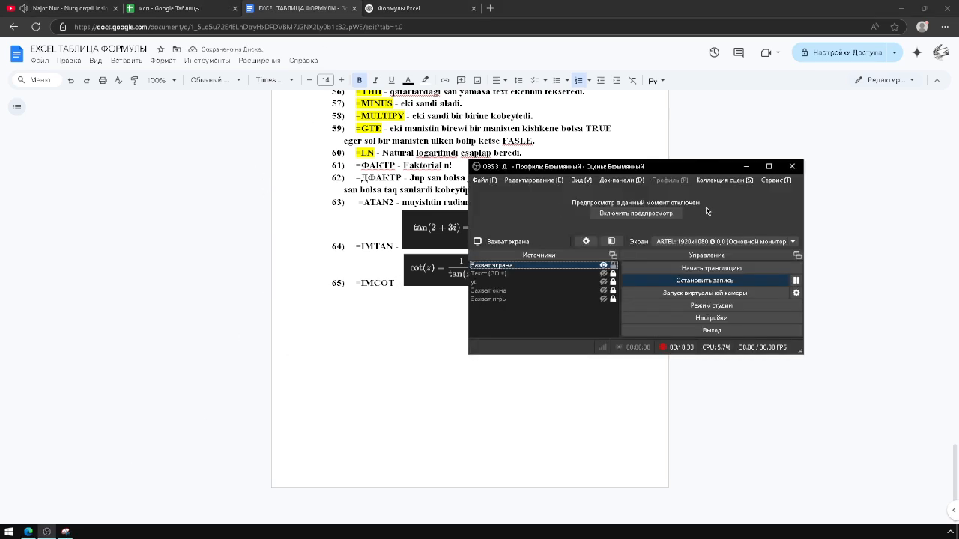